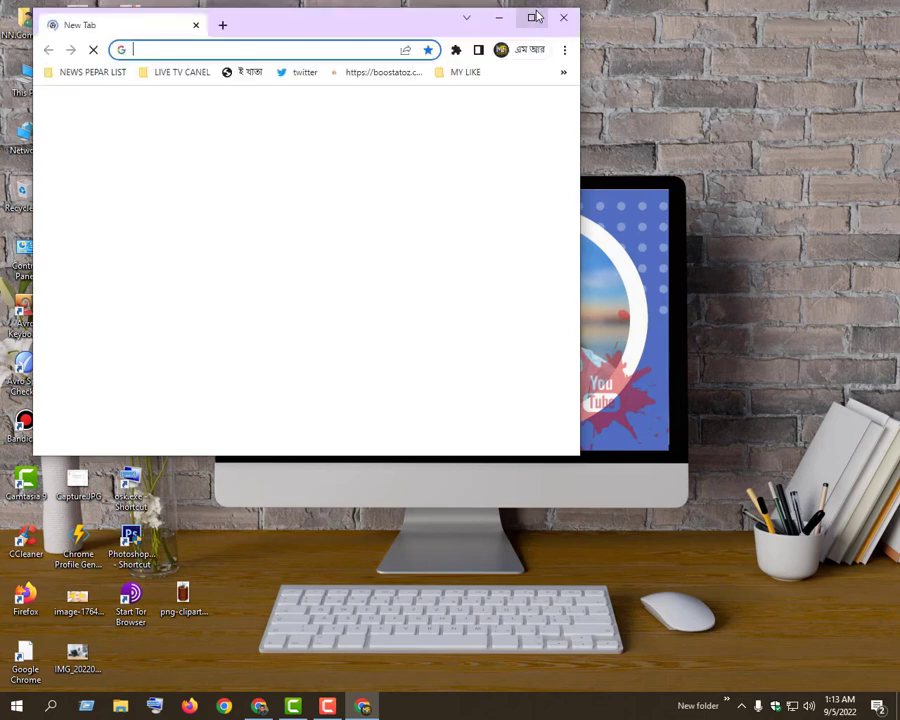
Maximize the browser window, search Google for "canva" and open the Canva website from the results
left_click(534, 17)
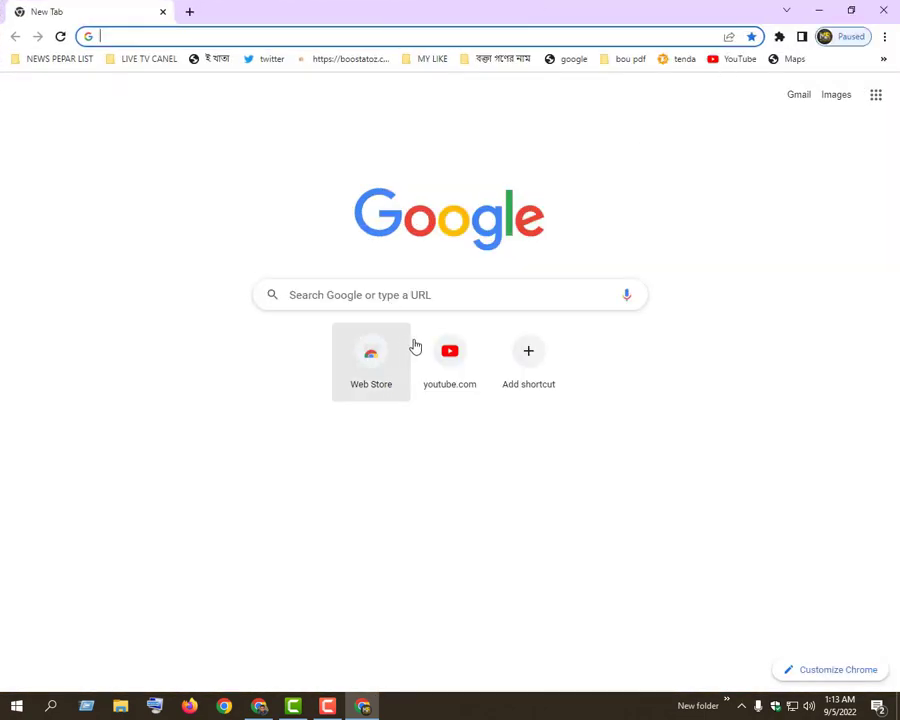
left_click(405, 298)
left_click(366, 325)
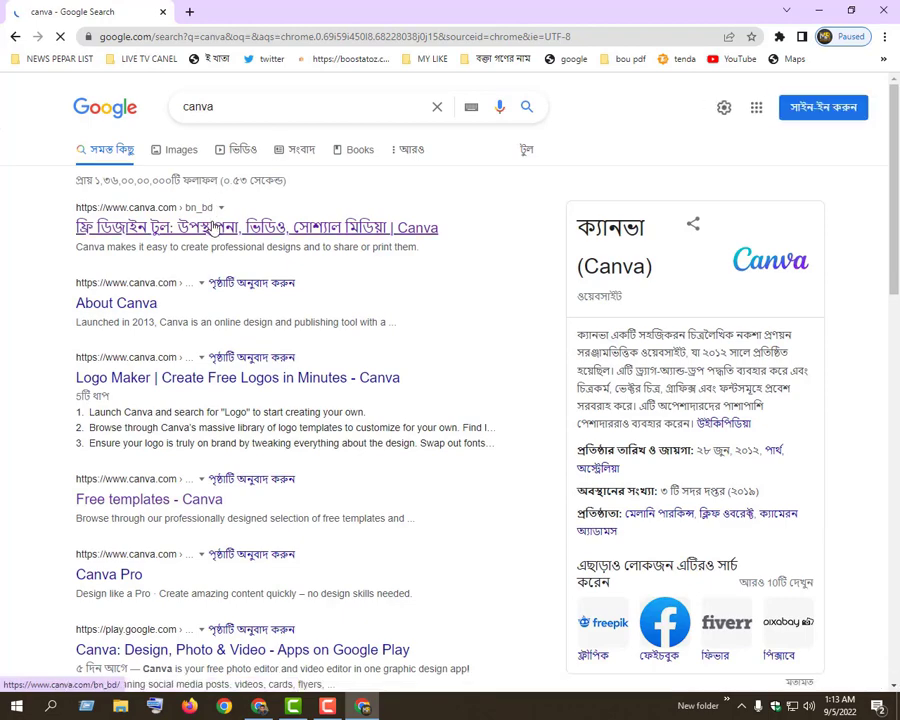
left_click(213, 228)
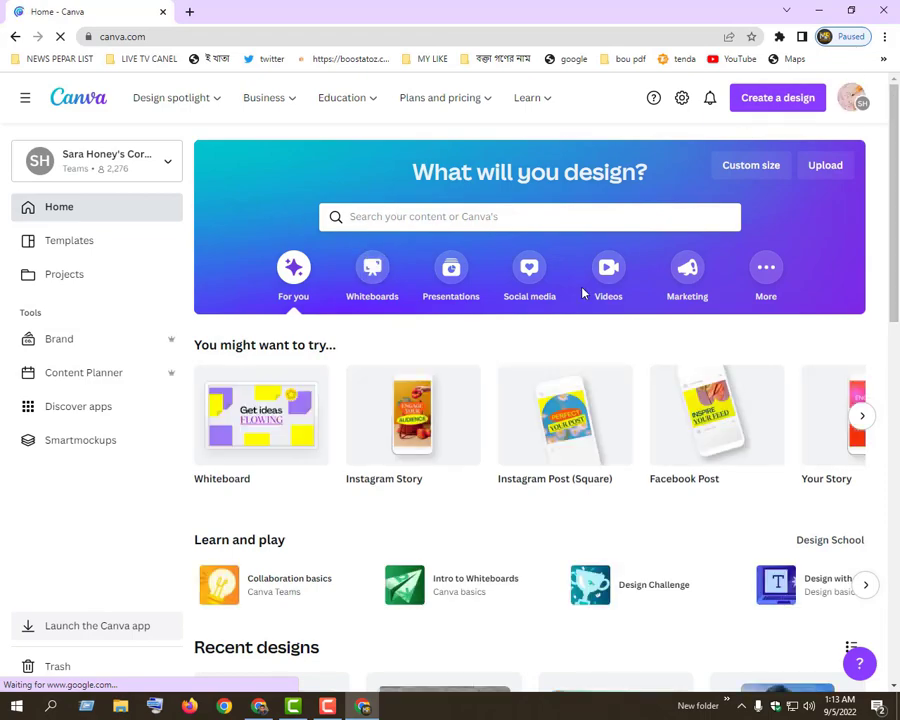
scroll(402, 334, "down", 3)
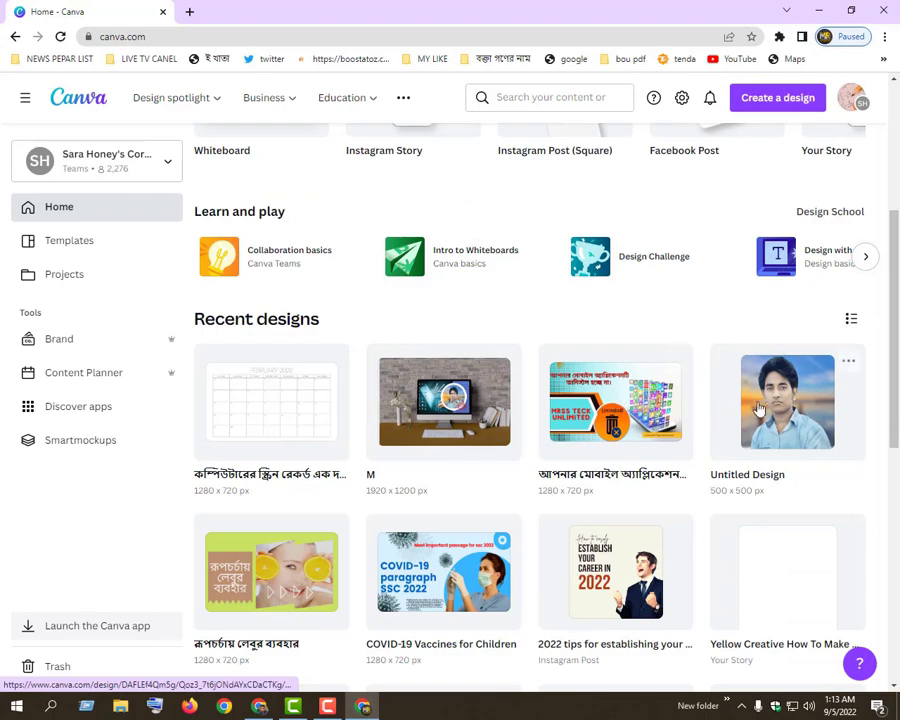
scroll(767, 410, "down", 2)
scroll(311, 410, "down", 2)
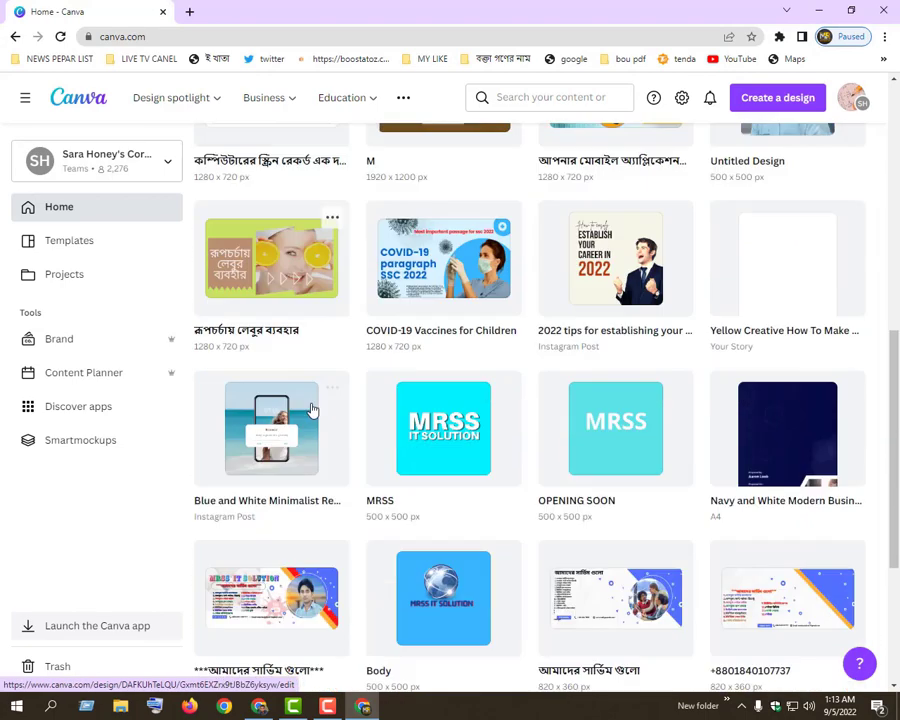
scroll(340, 300, "up", 7)
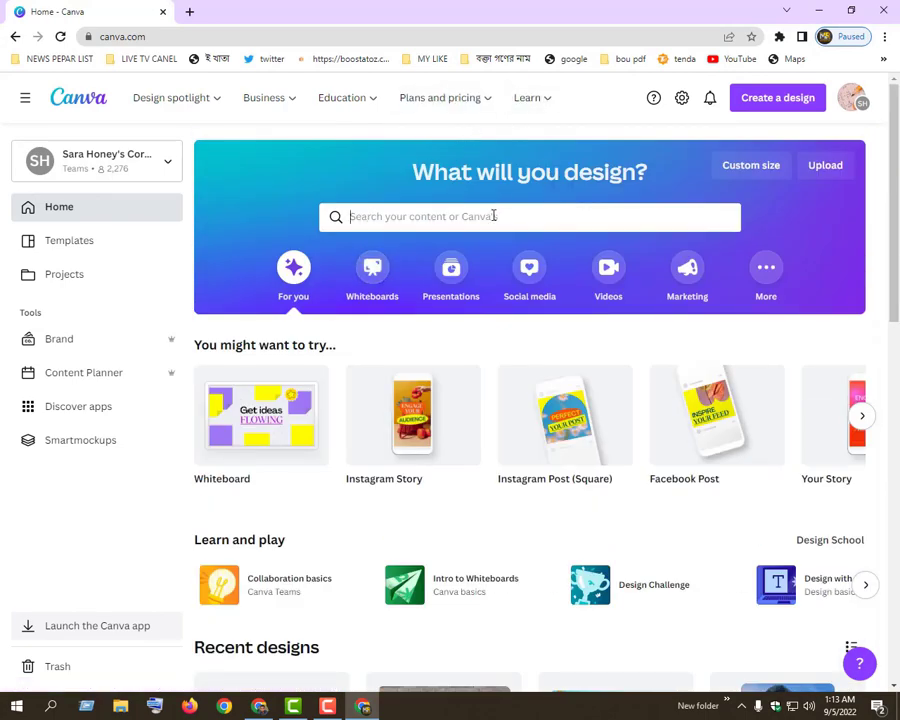
Search Canva's templates for "facebook cover photo"
left_click(466, 210)
type("FA")
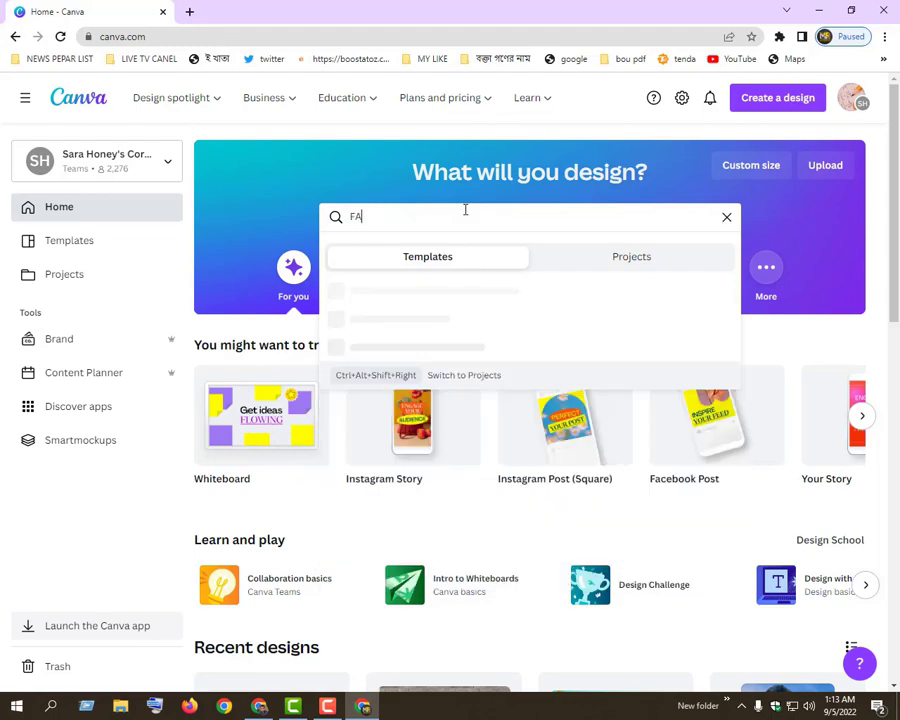
key("BackSpace")
key("BackSpace")
key("BackSpace")
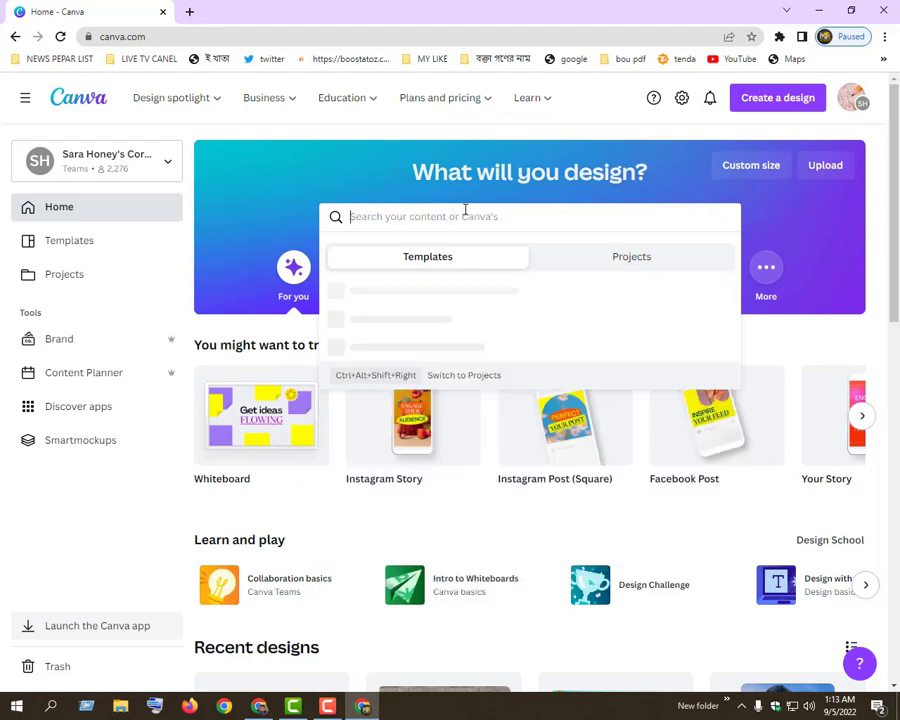
type("facebook co")
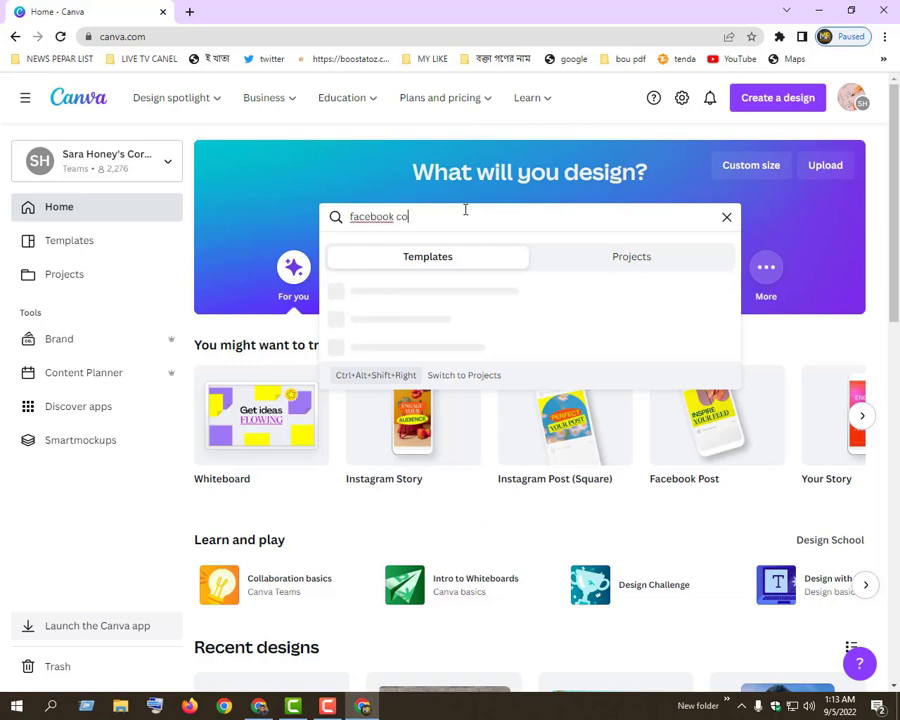
type("ver ")
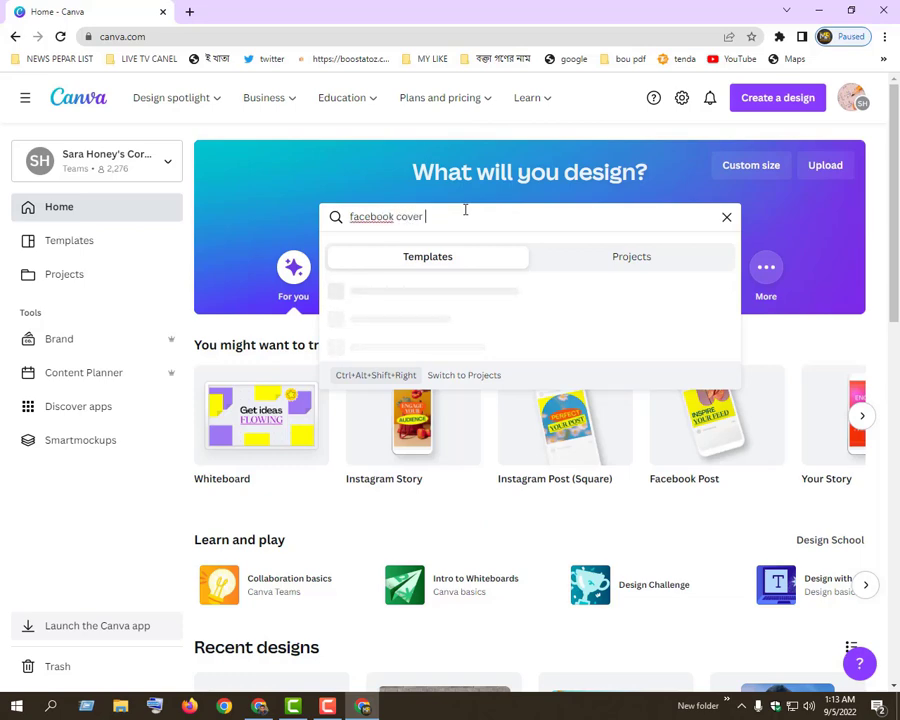
type("photo")
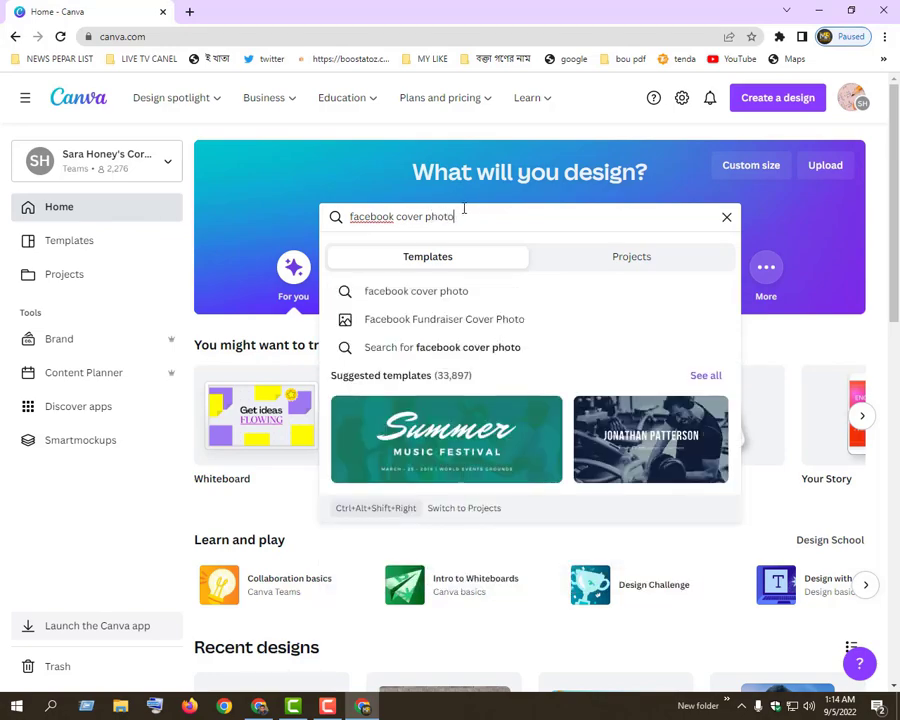
left_click(410, 296)
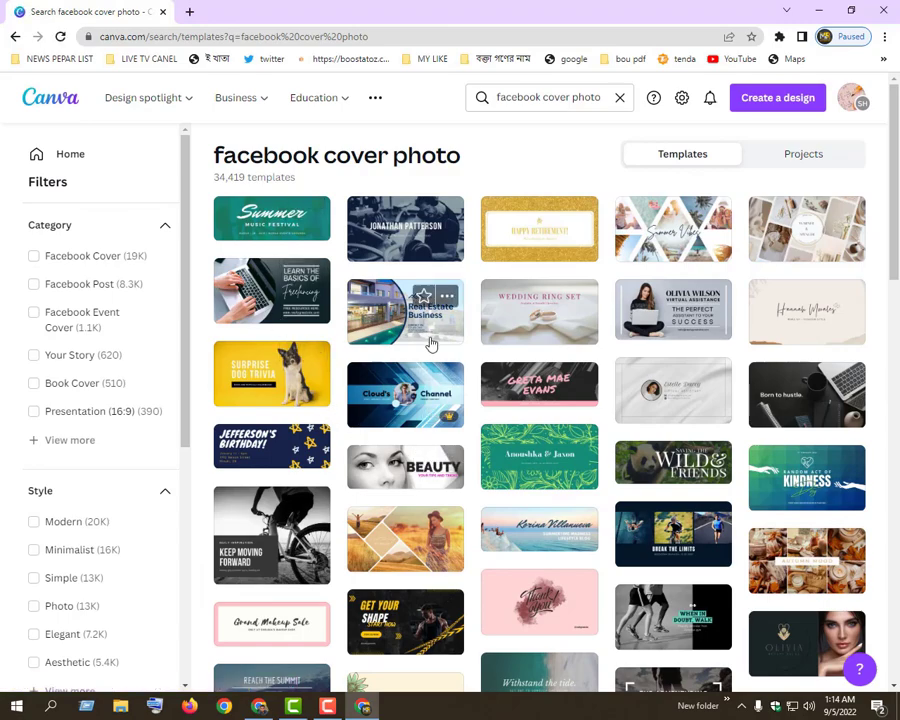
Open the blue Marketing Business cover template with the man in a tie for editing
scroll(574, 406, "down", 5)
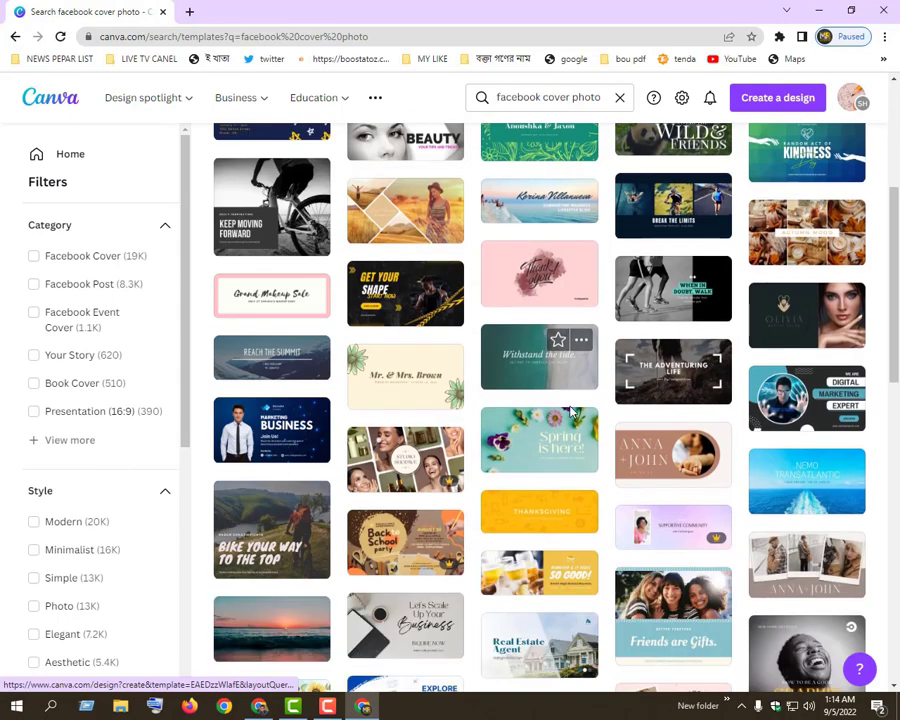
scroll(574, 410, "down", 3)
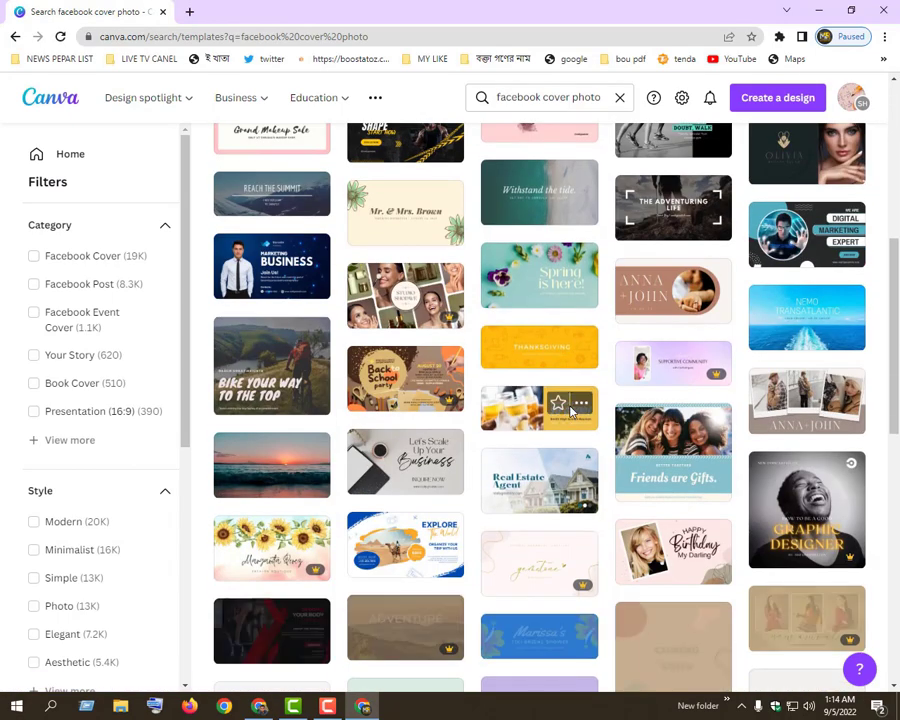
left_click(278, 290)
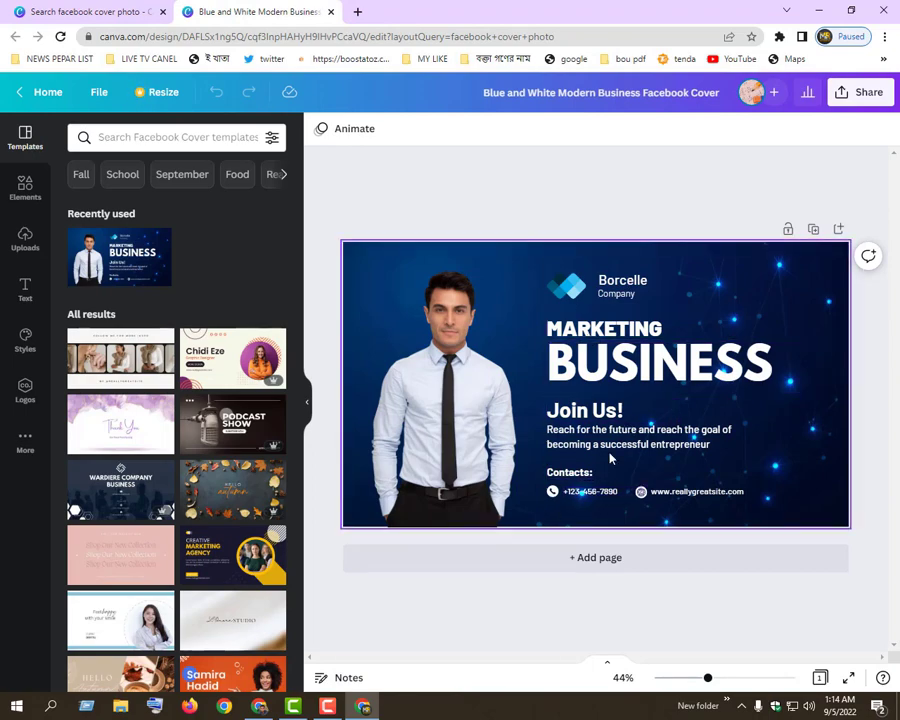
Move the businessman photo slightly toward the cover's left edge and select the BUSINESS heading
left_click(460, 399)
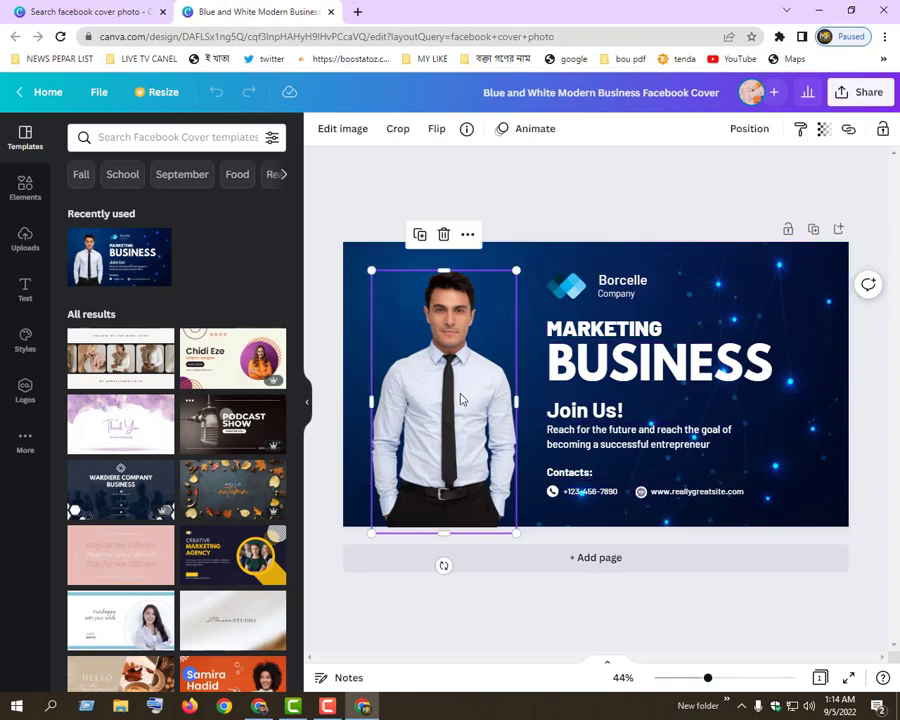
left_click_drag(466, 401, 434, 378)
left_click(550, 367)
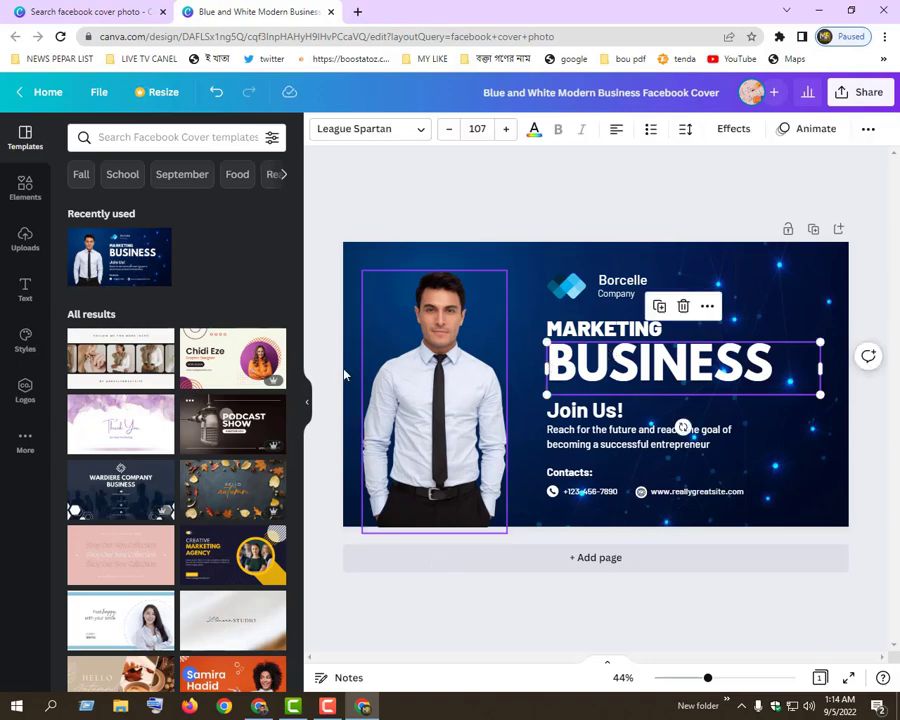
Replace the cover design with the blue Best Price gadgets template offering a discount up to 85%
scroll(215, 415, "down", 3)
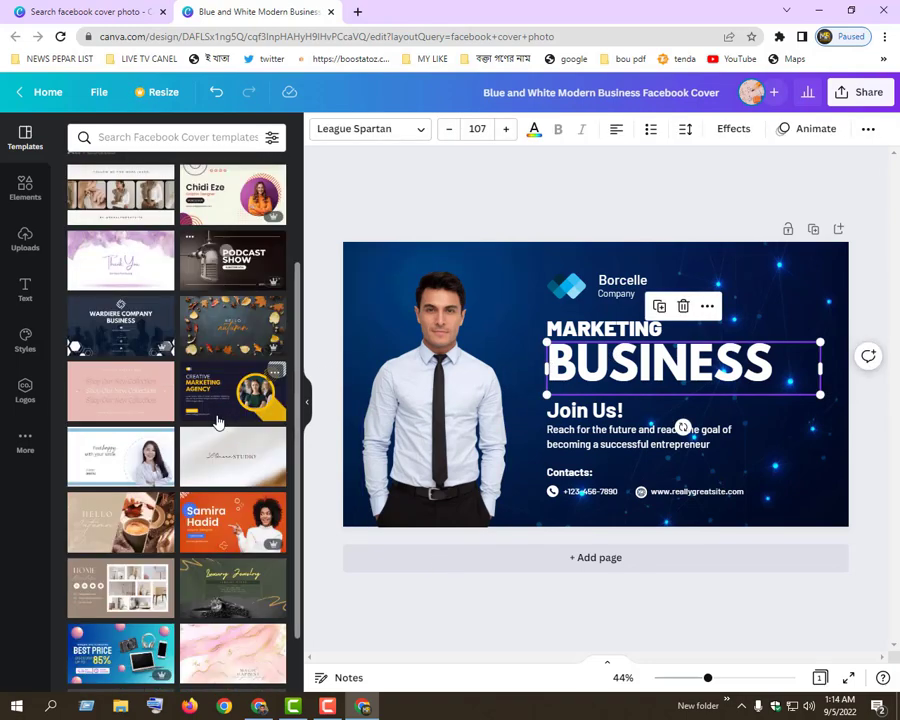
scroll(213, 463, "down", 1)
scroll(212, 465, "down", 2)
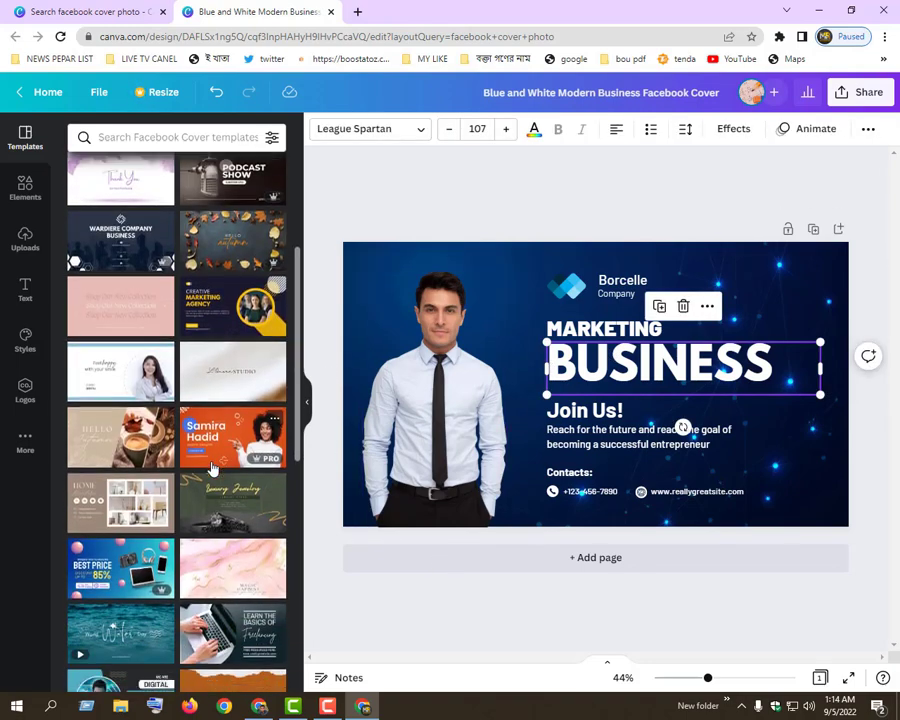
left_click(117, 423)
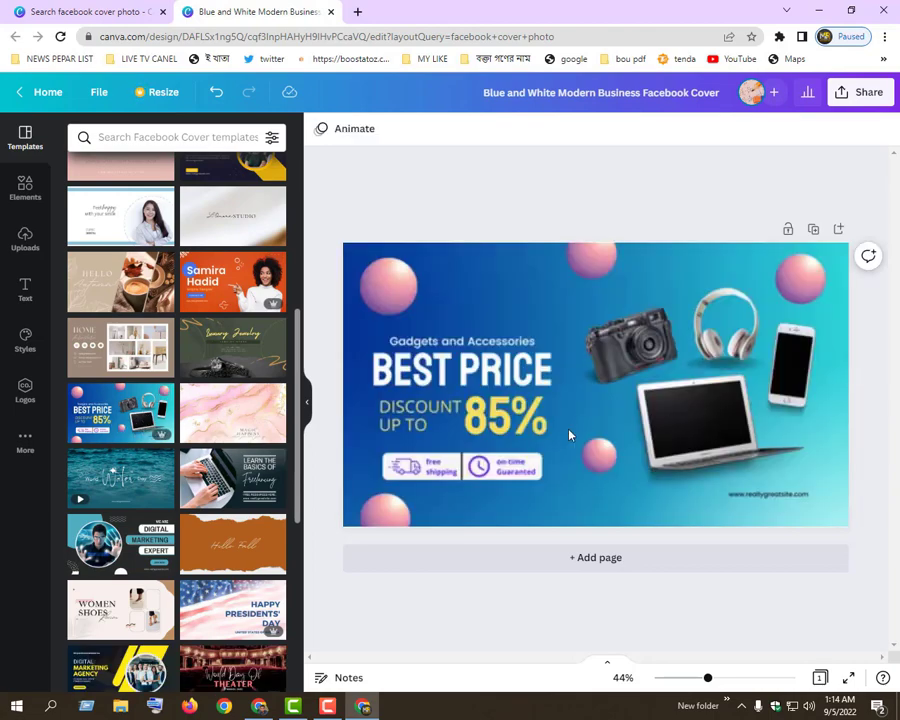
left_click(708, 363)
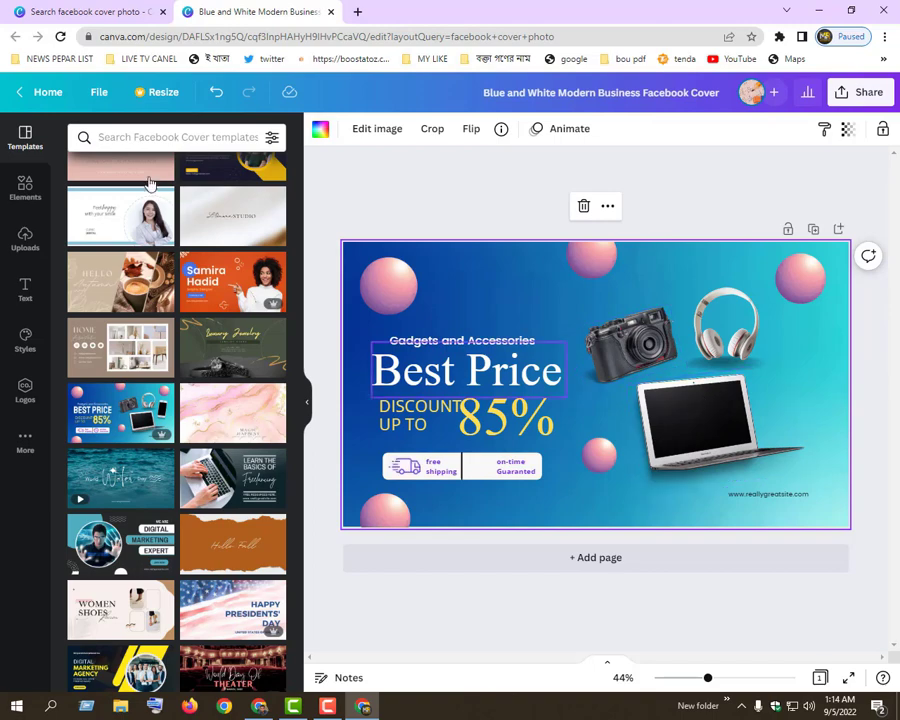
Add the slanted four-sided picture frame from the Frames elements to the cover
left_click(25, 188)
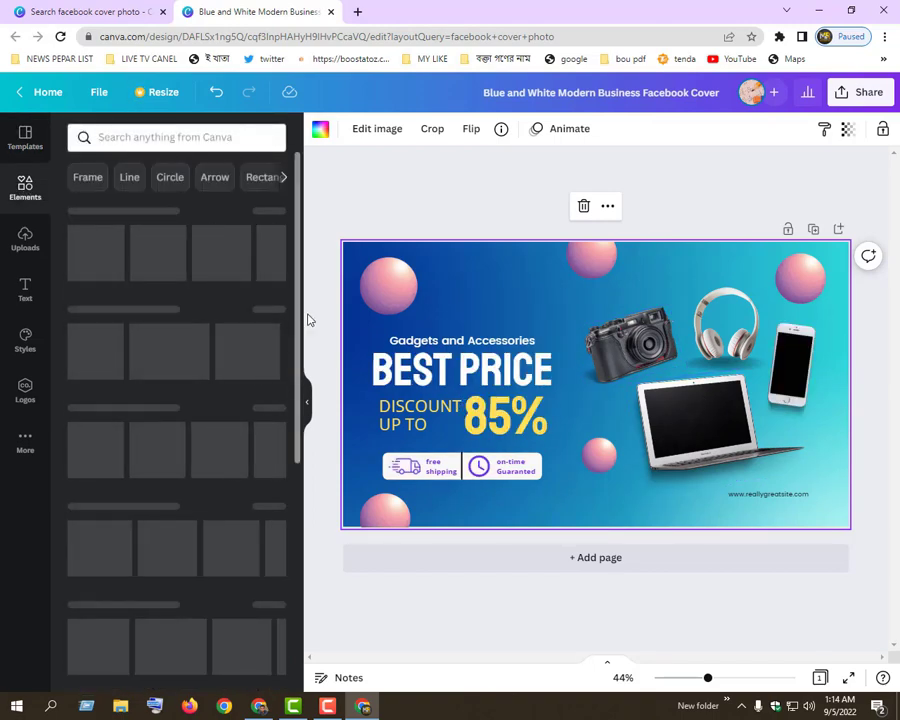
mouse_move(298, 286)
left_mouse_down()
mouse_move(298, 302)
mouse_move(285, 276)
left_mouse_up()
scroll(285, 283, "down", 8)
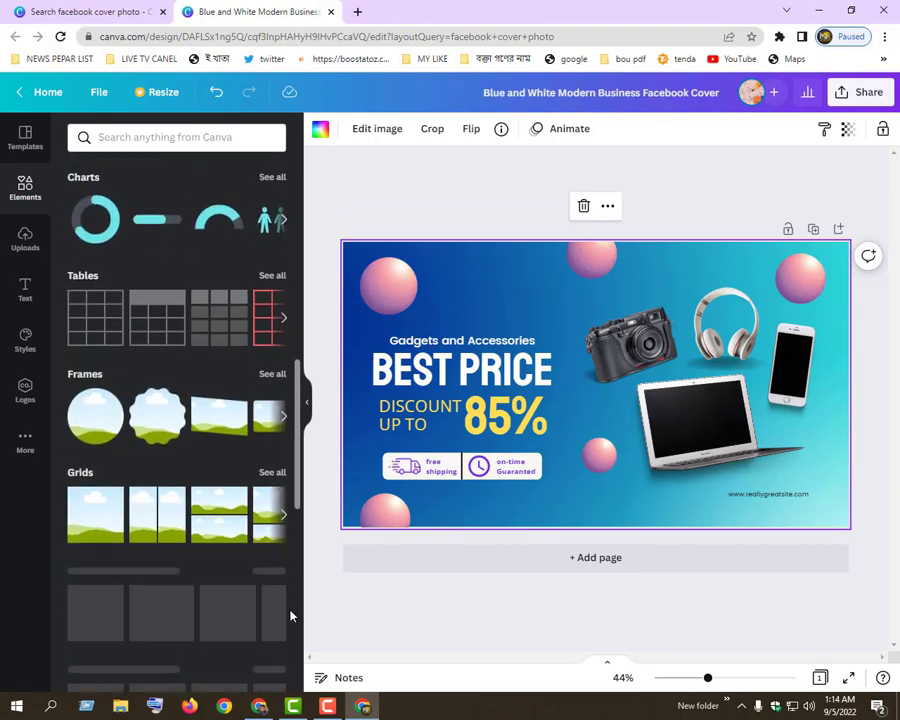
scroll(289, 612, "down", 1)
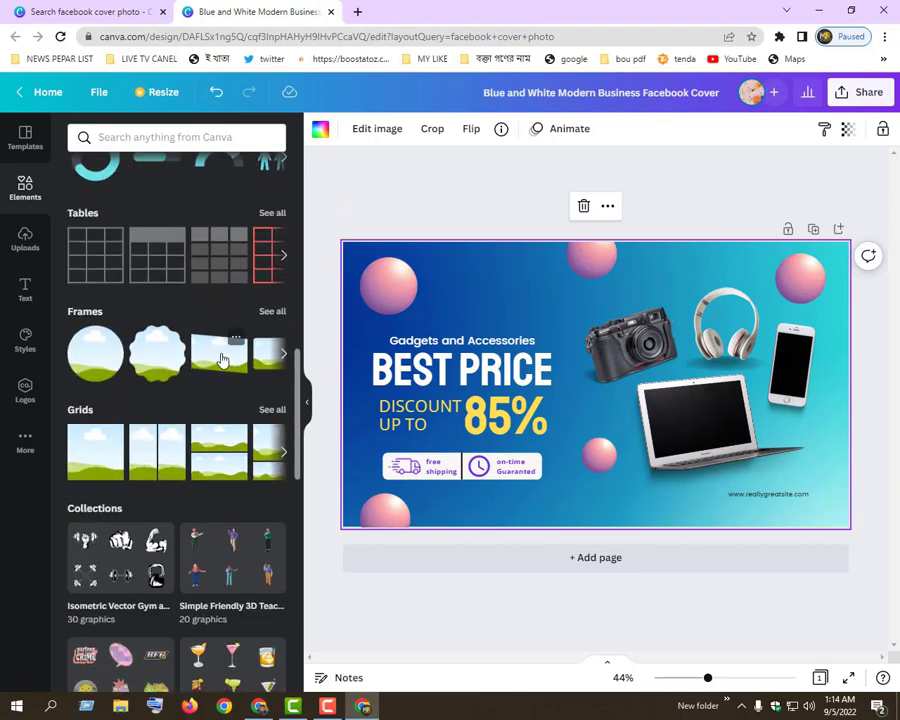
left_click(223, 360)
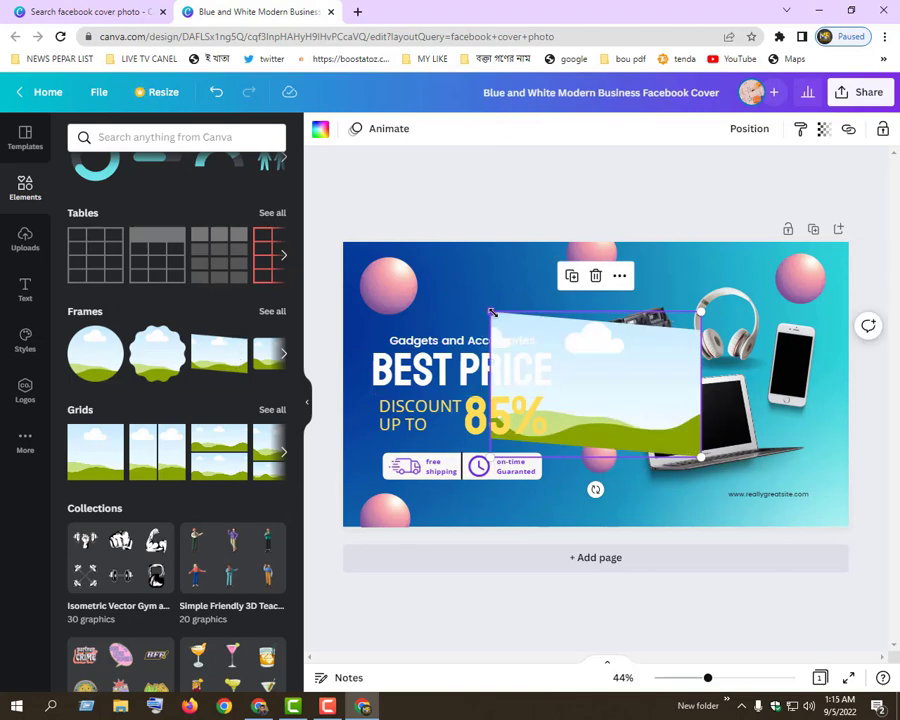
Shrink the slanted frame, rotate it counterclockwise and place it over the laptop's screen
left_click_drag(491, 313, 524, 336)
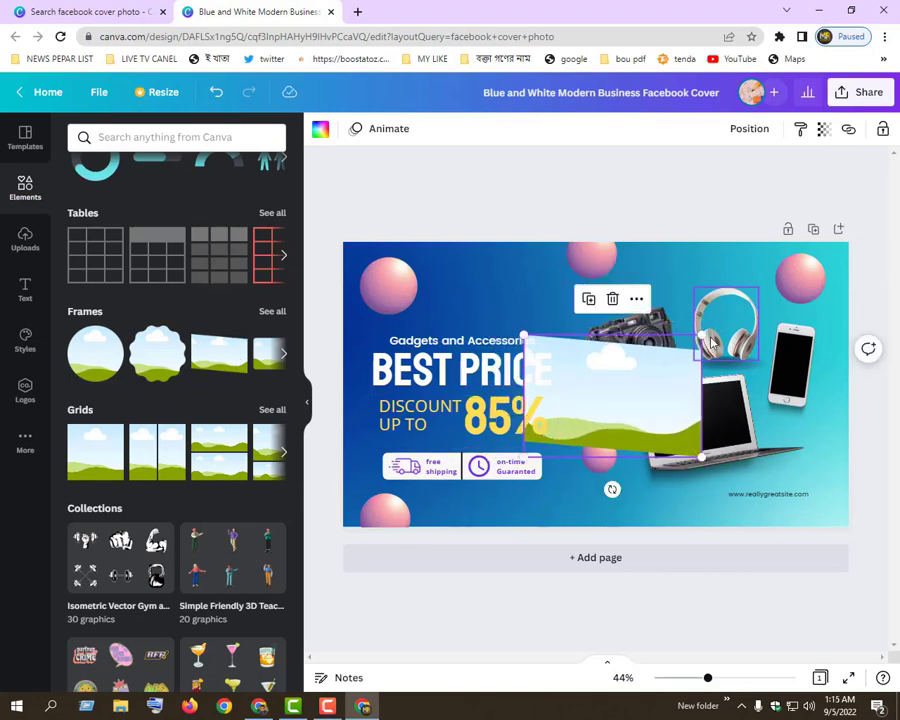
left_click_drag(619, 494, 648, 480)
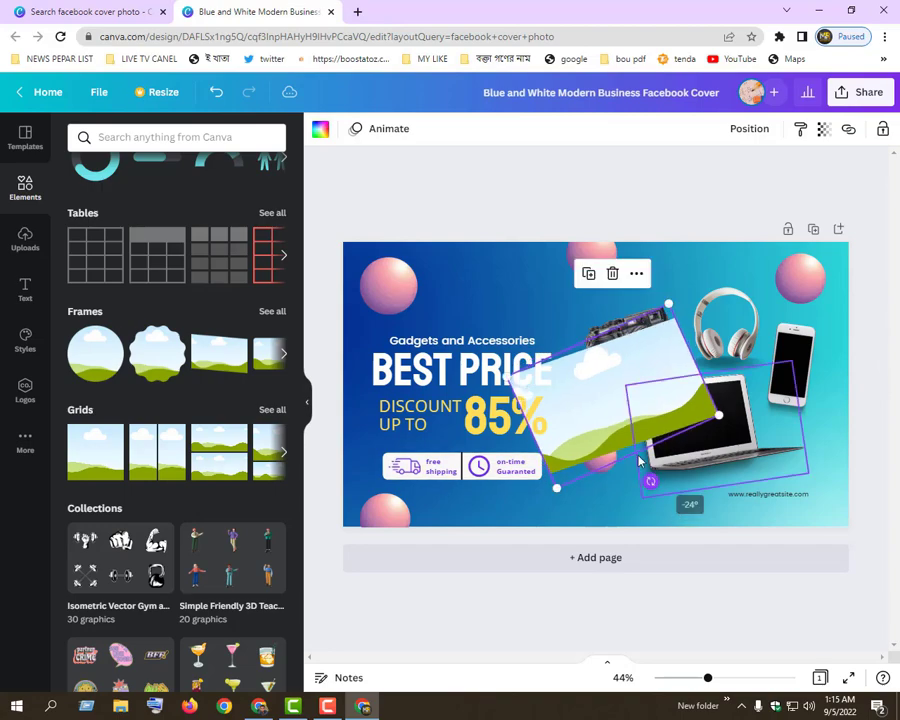
left_click_drag(632, 396, 802, 382)
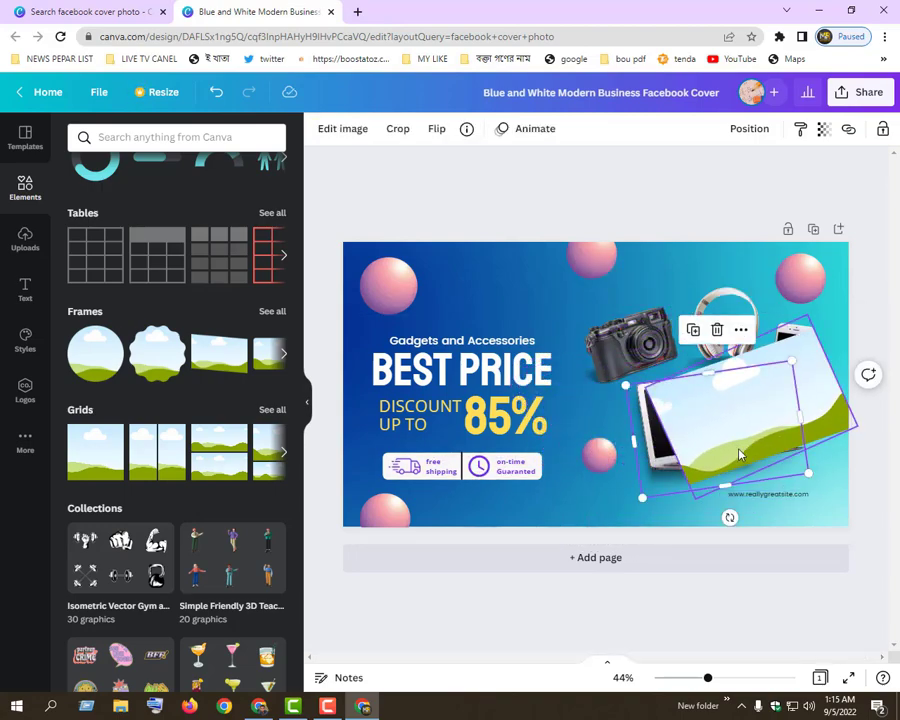
mouse_move(737, 450)
left_mouse_down()
mouse_move(744, 467)
mouse_move(729, 454)
mouse_move(735, 466)
mouse_move(750, 460)
left_mouse_up()
left_click_drag(780, 500, 762, 506)
left_click_drag(671, 494, 720, 443)
left_click_drag(750, 399, 690, 418)
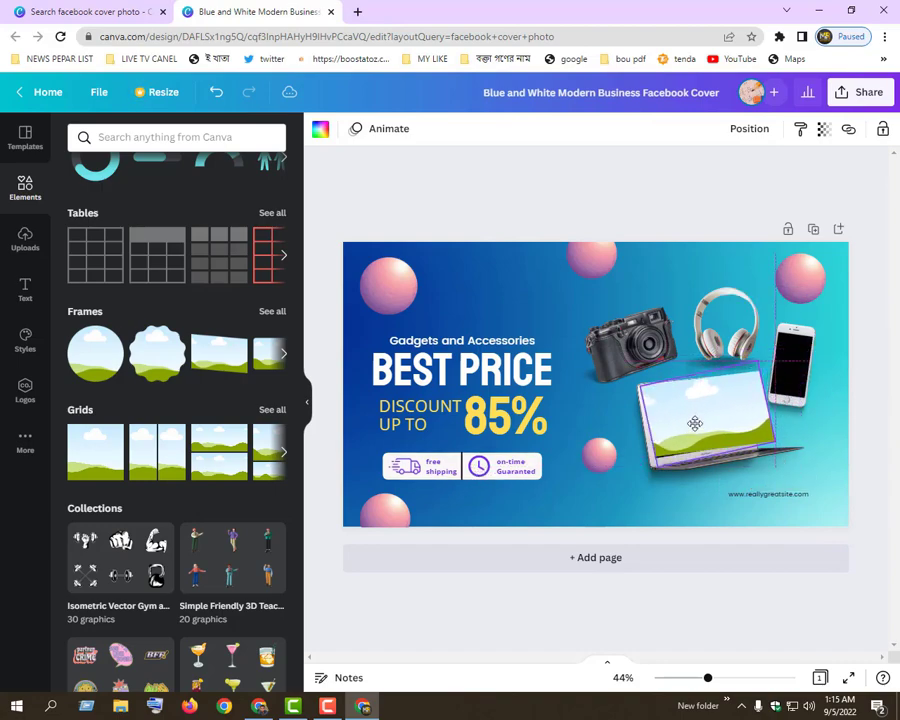
Shrink the slanted frame and adjust its rotation and position to fit inside the laptop's screen
left_click(730, 485)
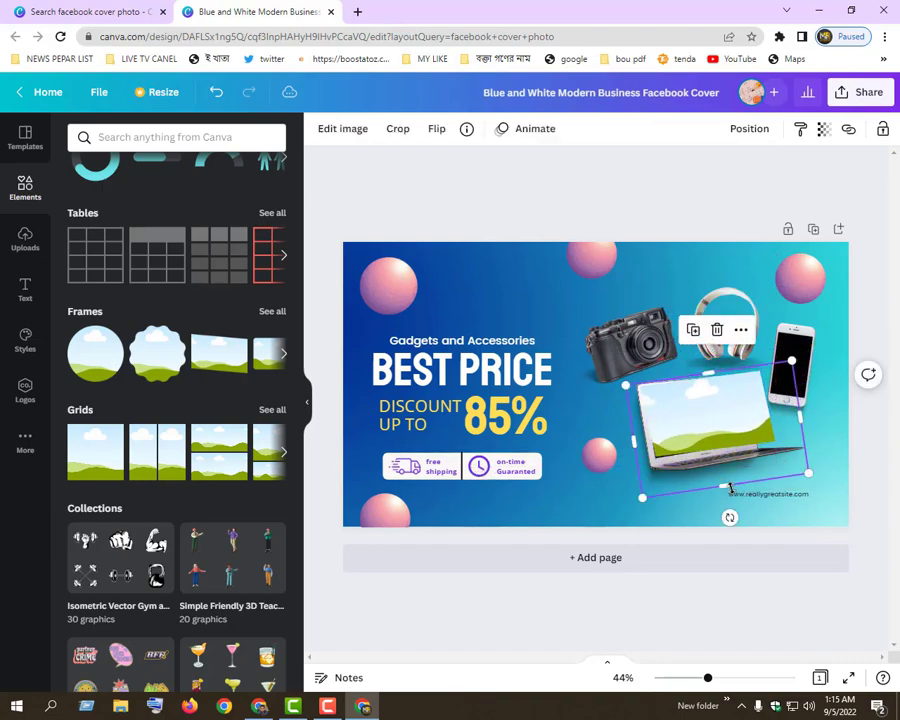
left_click(735, 495)
left_click(708, 455)
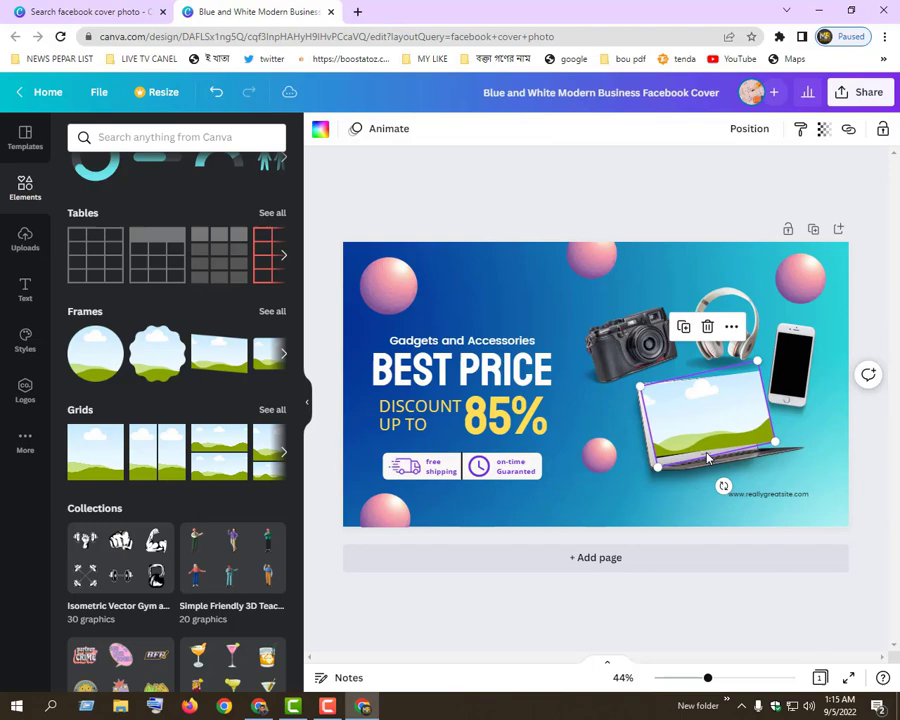
left_click(732, 505)
left_click(760, 434)
left_click_drag(770, 443, 755, 436)
mouse_move(712, 408)
left_mouse_down()
mouse_move(710, 416)
mouse_move(717, 406)
mouse_move(708, 408)
left_mouse_up()
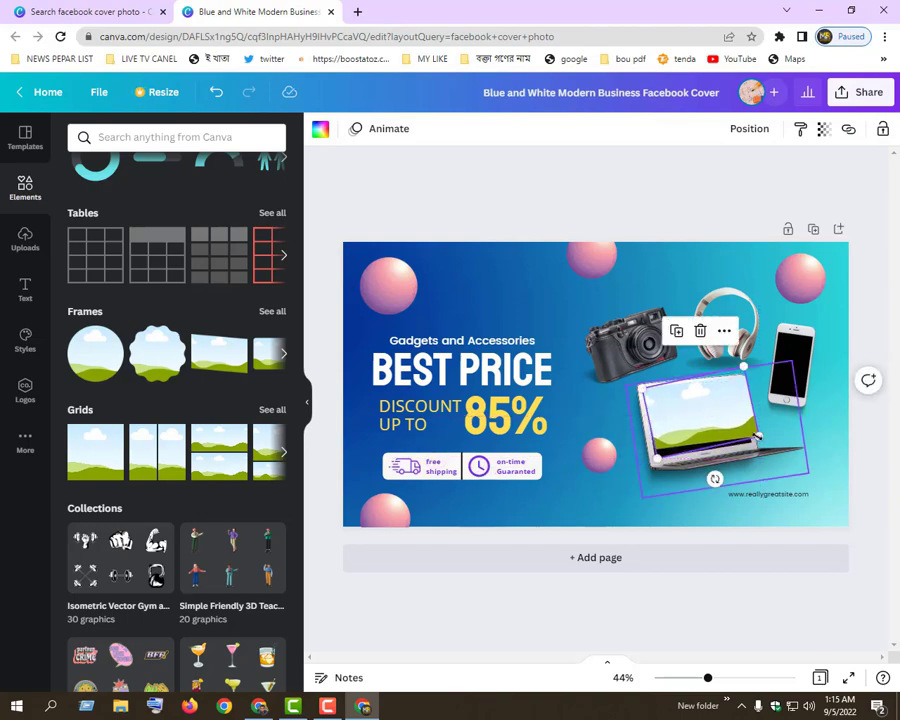
left_click_drag(756, 434, 714, 430)
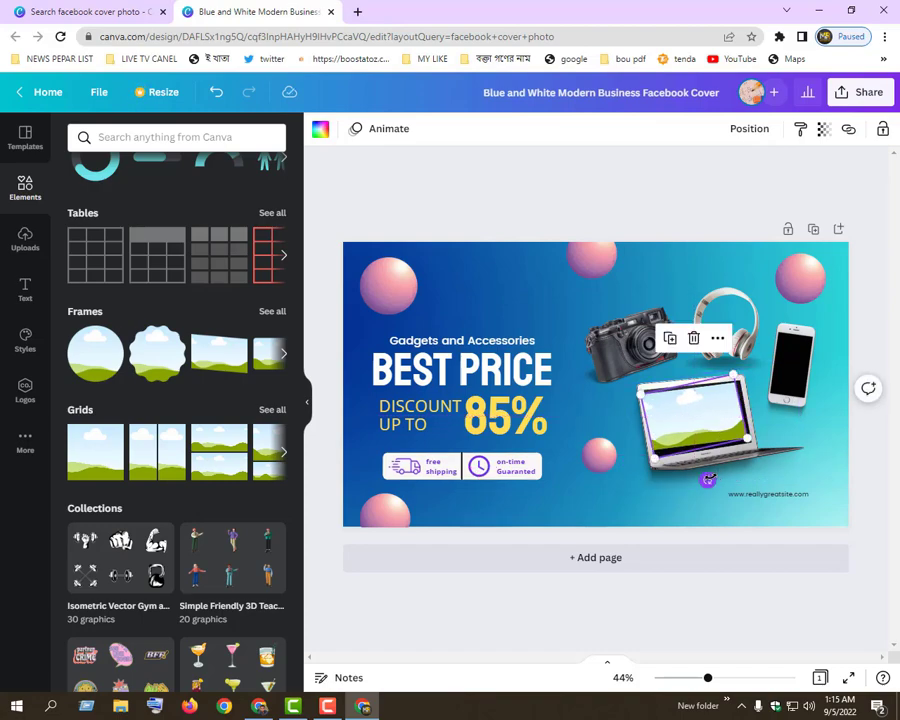
left_click_drag(708, 480, 702, 476)
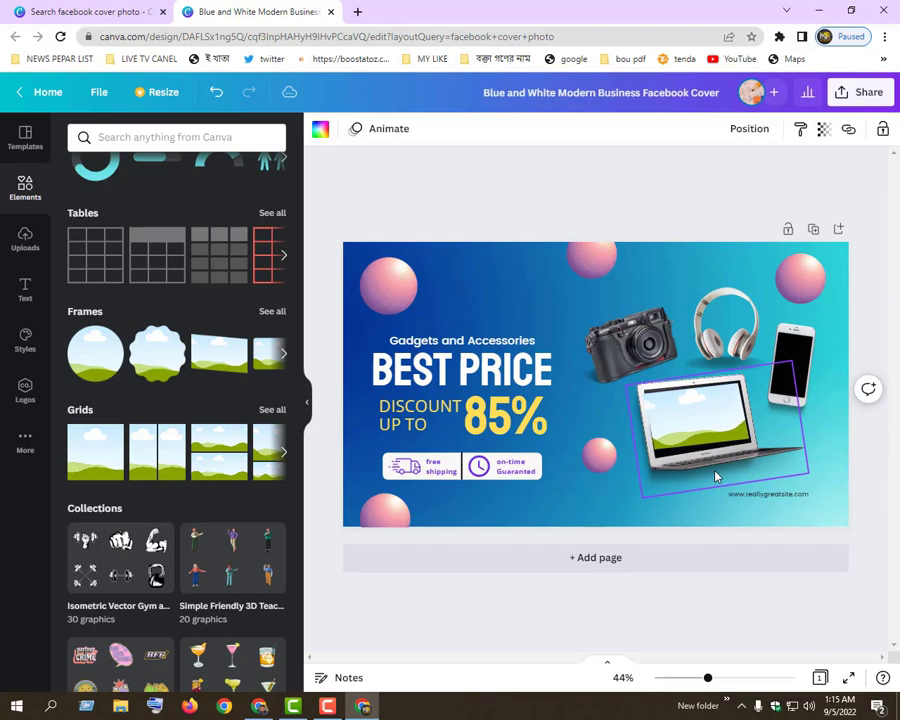
left_click(711, 477)
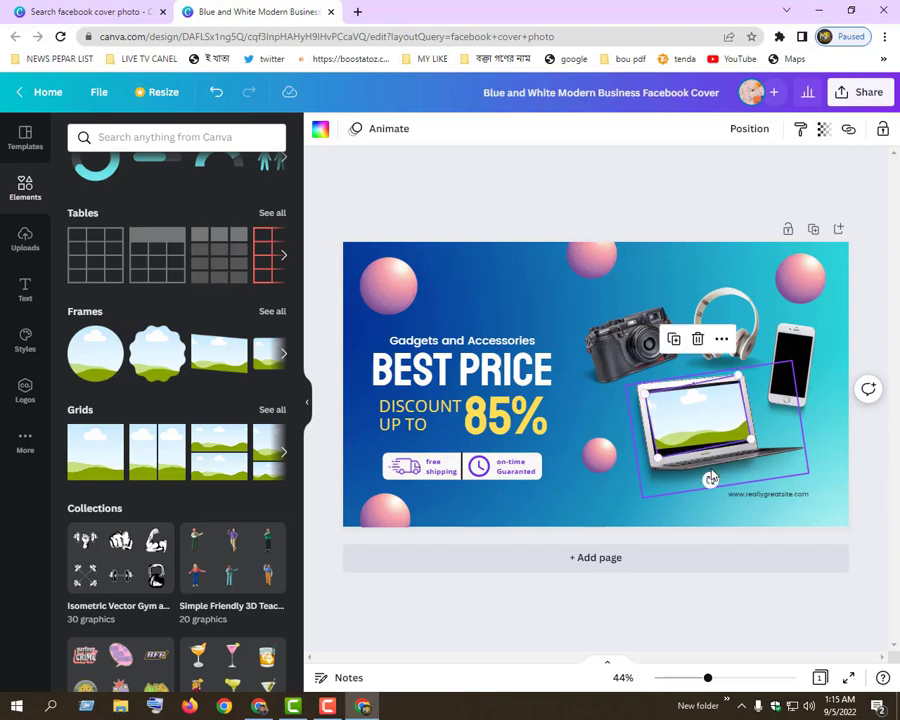
left_click(637, 484)
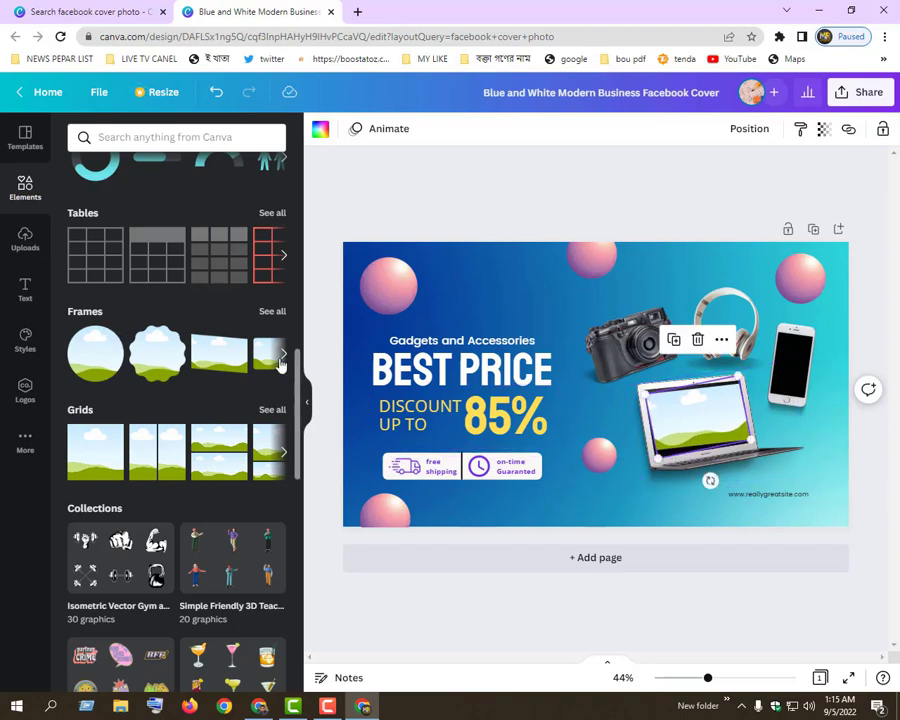
Add the single-cell grid from the Grids elements and shrink it to a small square around the phone
left_click_drag(104, 446, 434, 412)
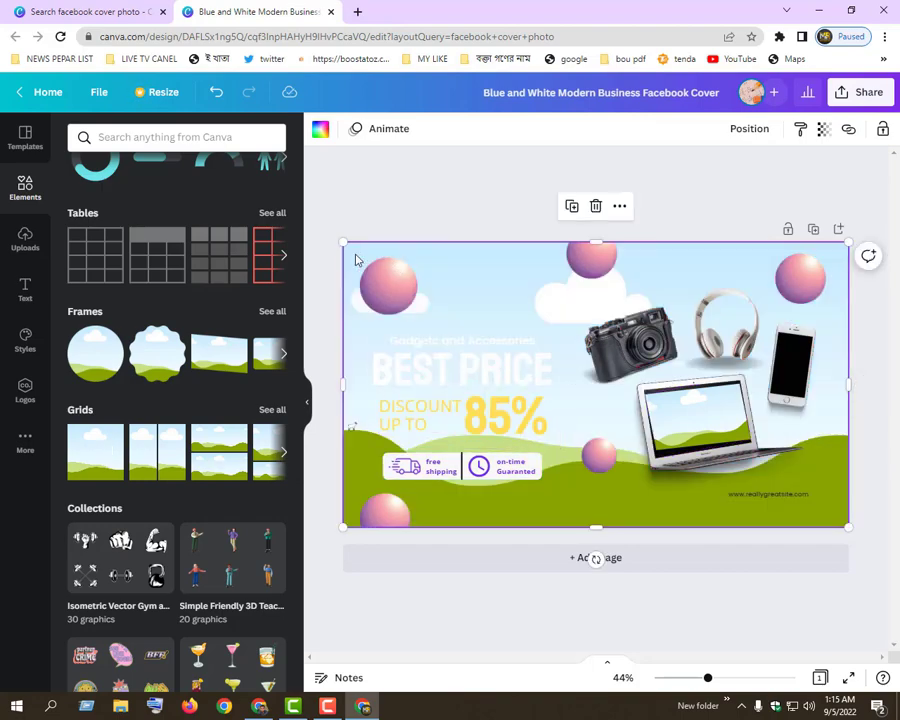
left_click_drag(343, 242, 822, 382)
key("ctrl+z")
Try to place the square grid above the phone by shifting the phone and the grid by single layers
right_click(822, 382)
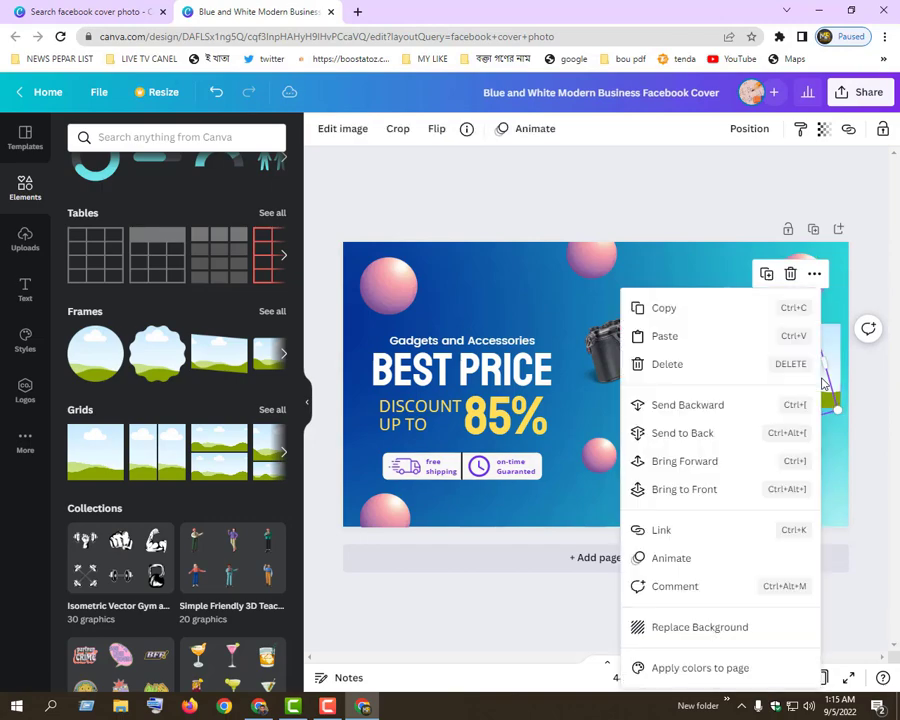
left_click(675, 412)
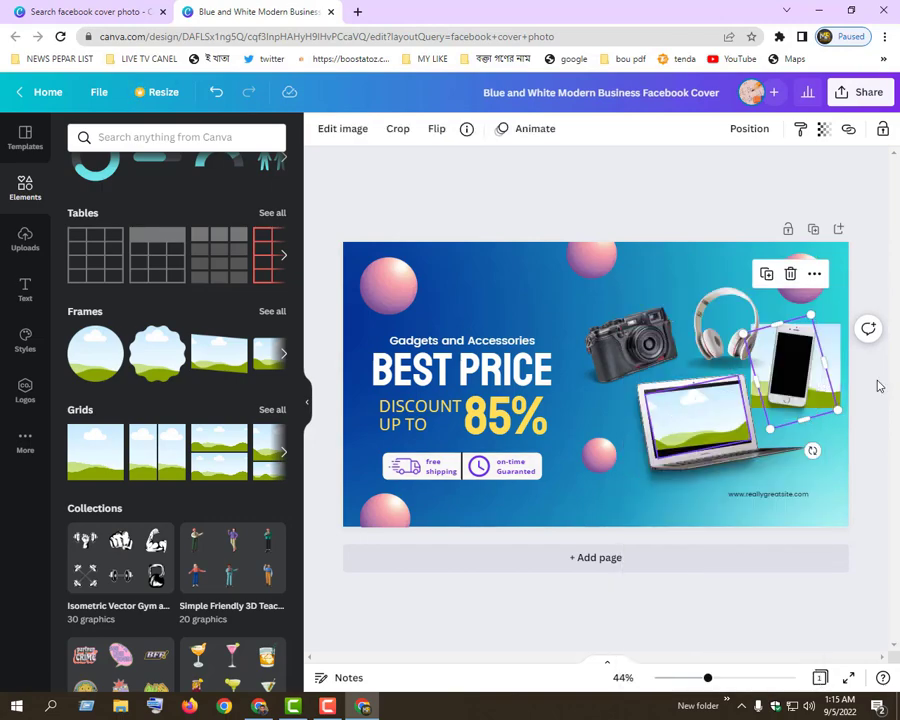
left_click(836, 376)
right_click(832, 372)
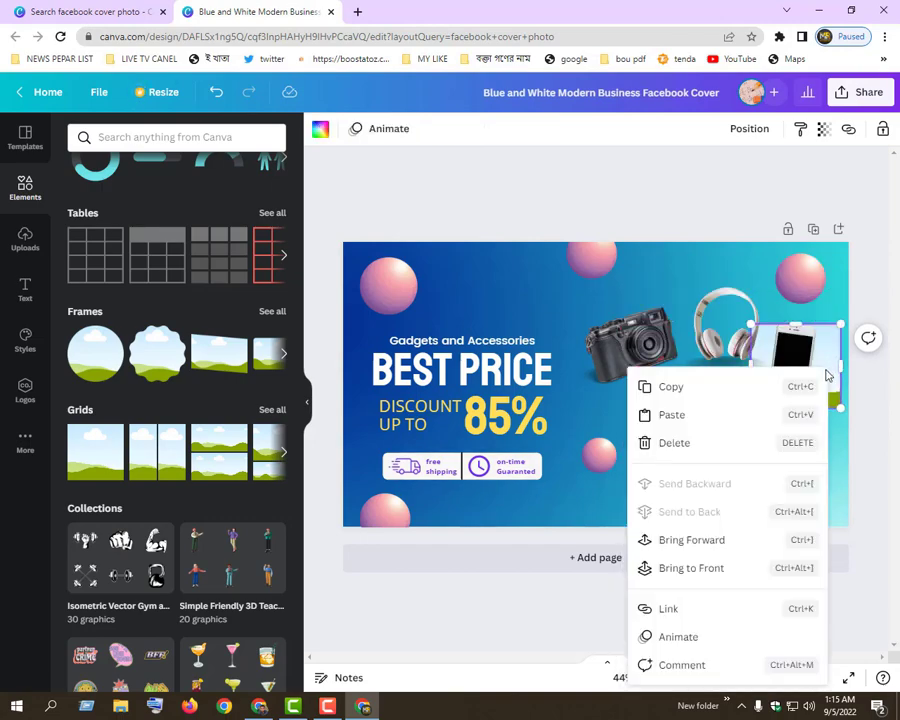
left_click(668, 540)
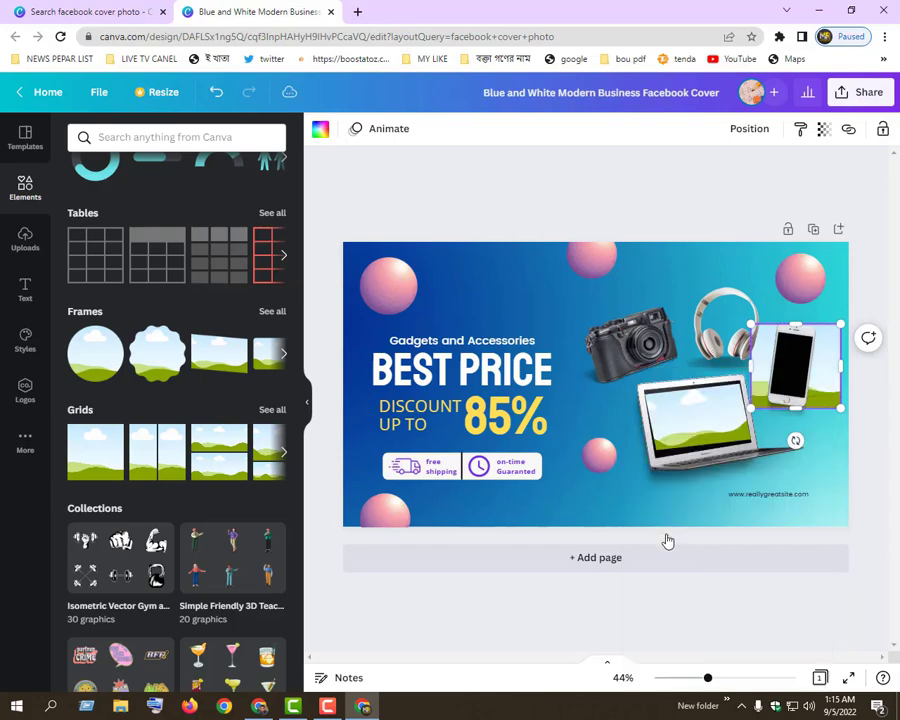
right_click(832, 363)
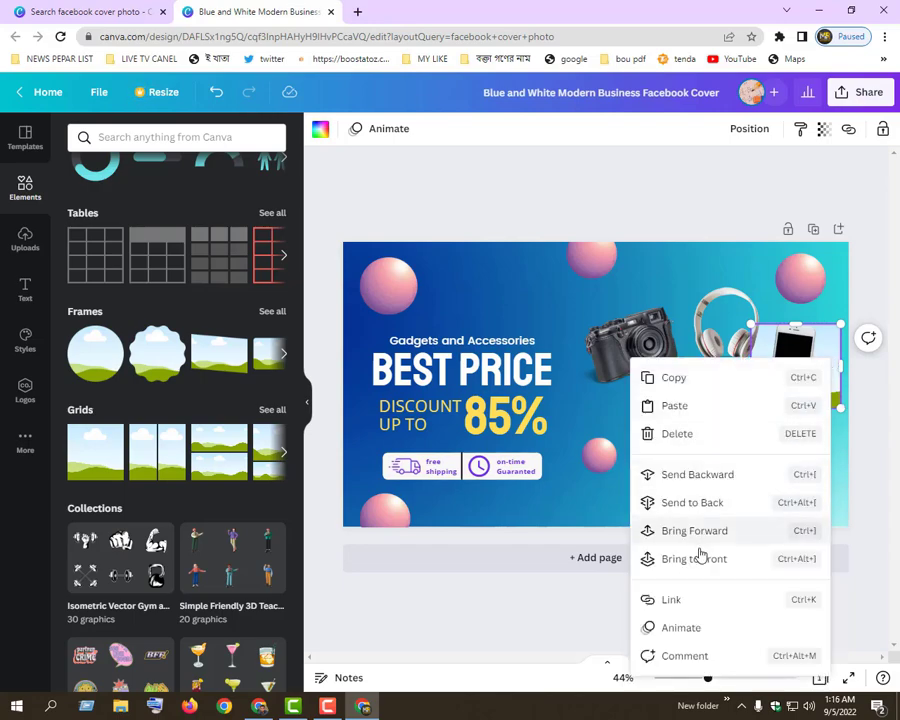
left_click(678, 476)
Bring the square grid to the front so that it covers the phone
right_click(826, 387)
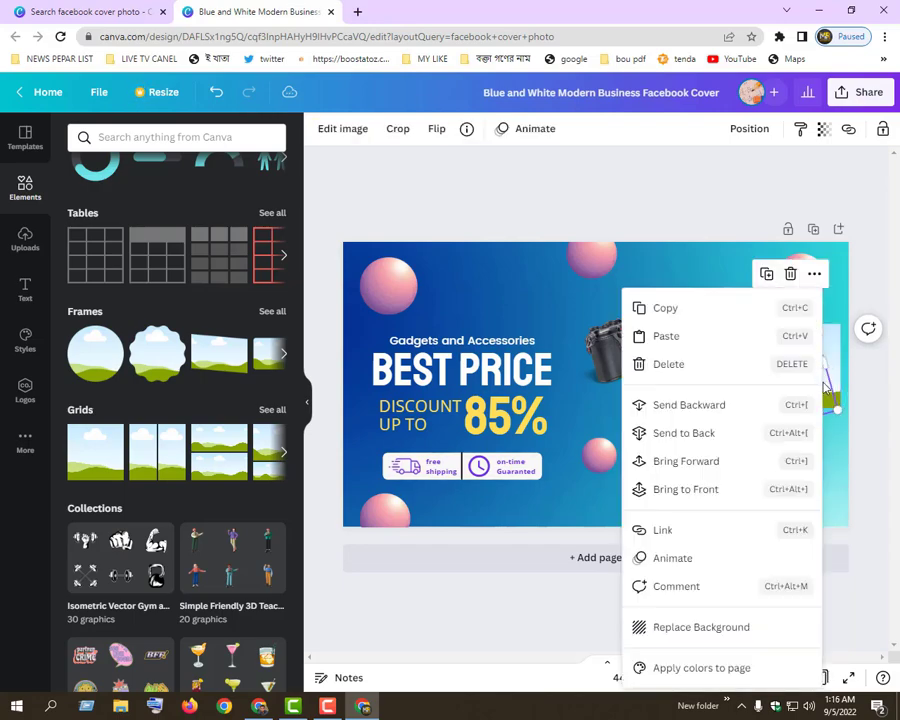
left_click(836, 352)
right_click(834, 355)
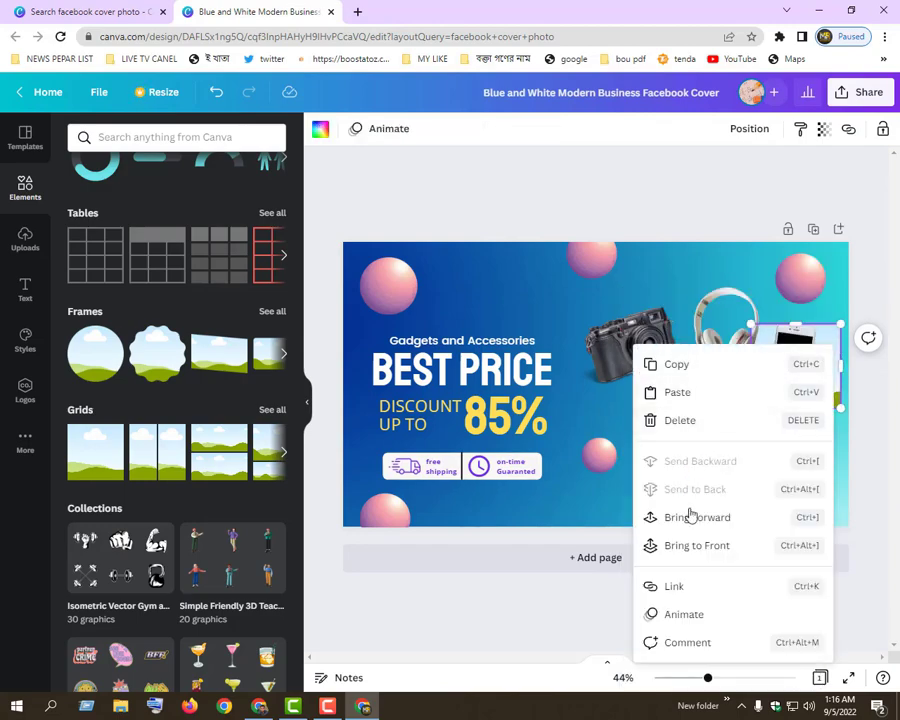
left_click(673, 548)
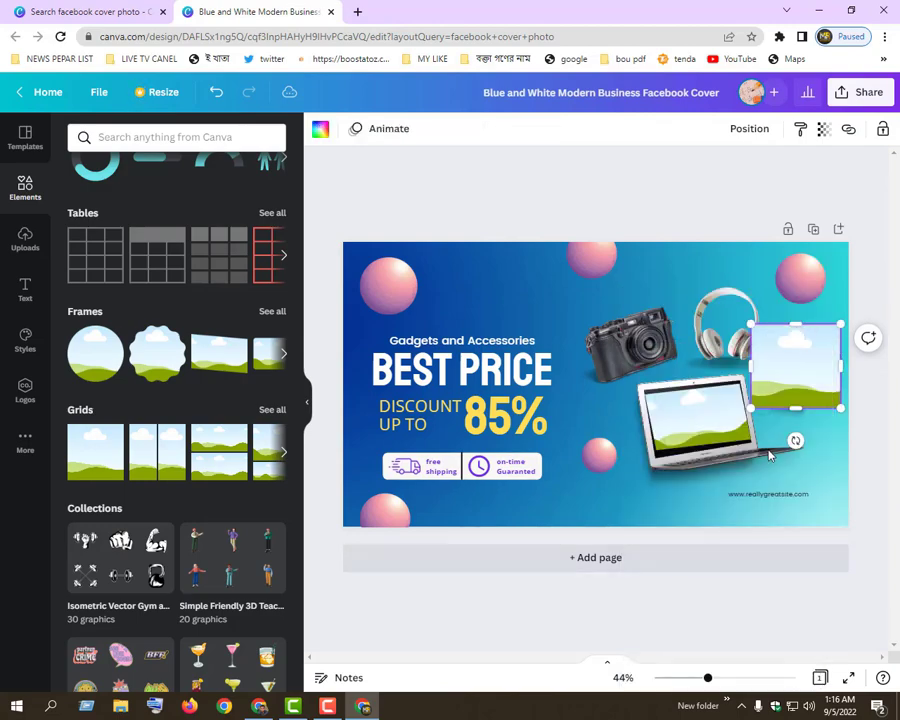
Resize the grid to a narrow upright rectangle, rotate it and fit it onto the phone's screen
left_click_drag(749, 406, 793, 358)
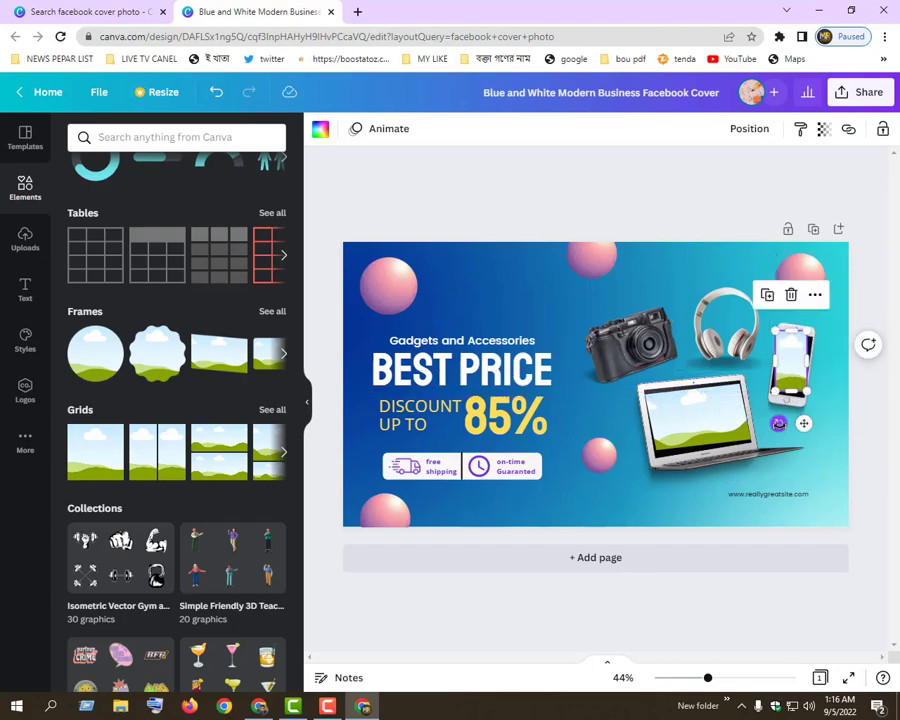
left_click_drag(779, 423, 769, 421)
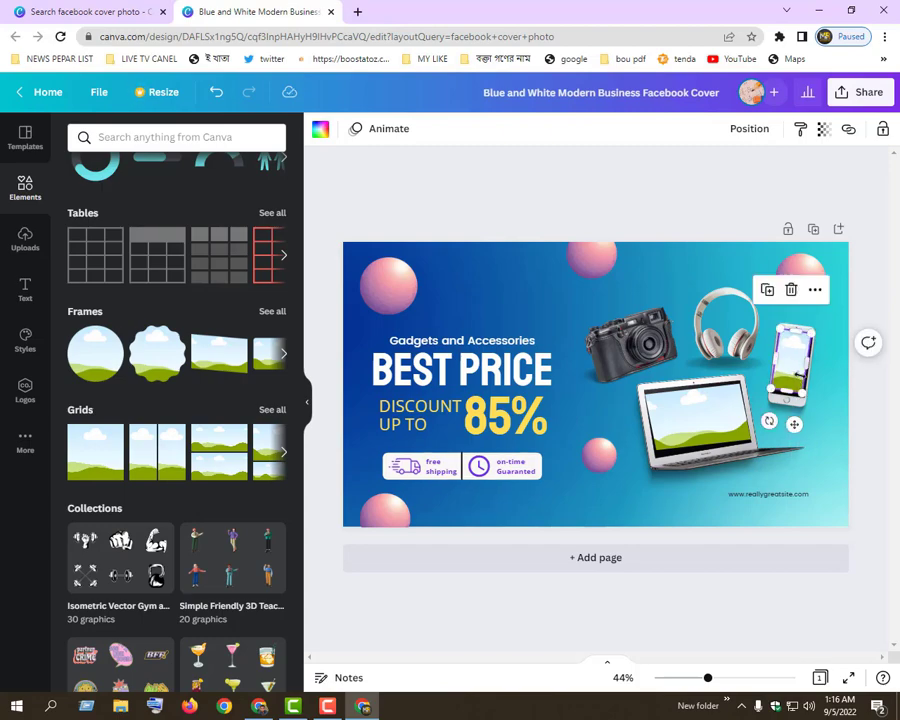
left_click_drag(793, 379, 792, 378)
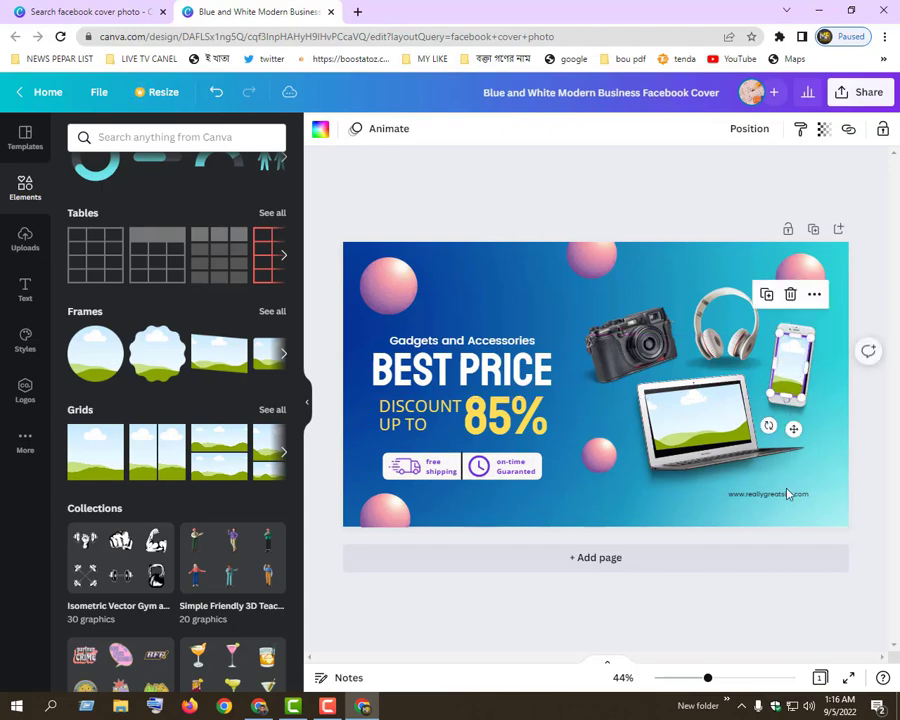
Fill the laptop frame with the uploaded teal portrait banner and the phone grid with the uploaded photo of a man holding a child
left_click(37, 245)
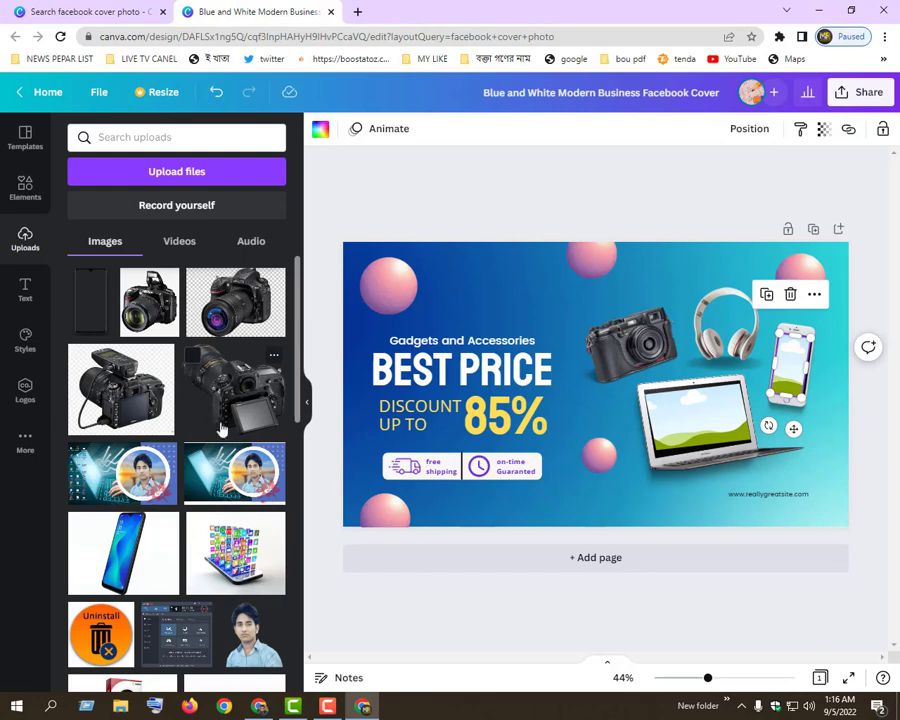
left_click_drag(232, 470, 693, 428)
scroll(147, 567, "down", 5)
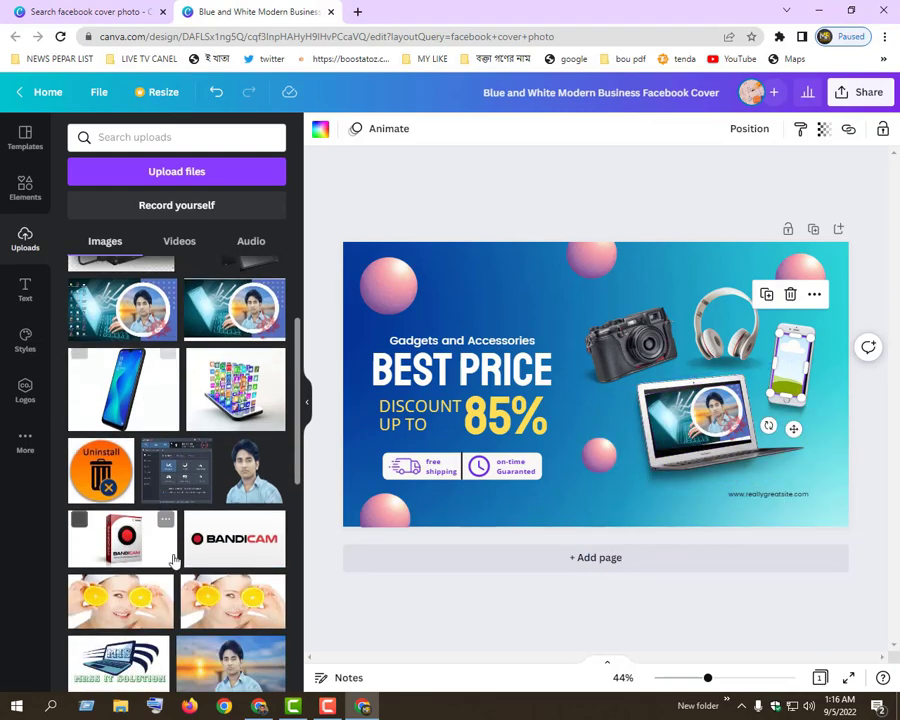
scroll(232, 514, "down", 5)
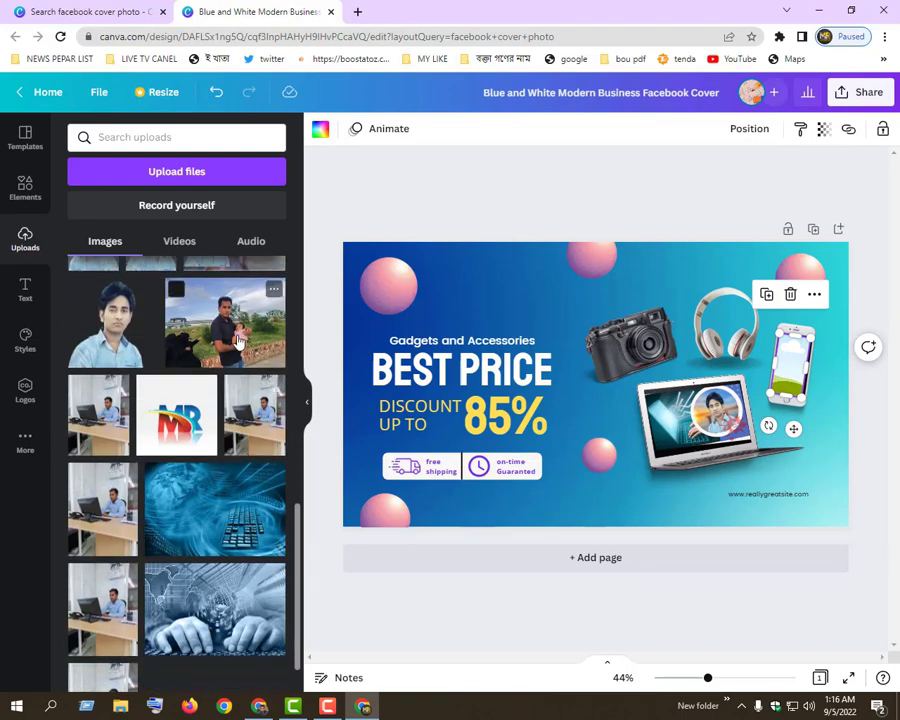
left_click_drag(225, 322, 783, 362)
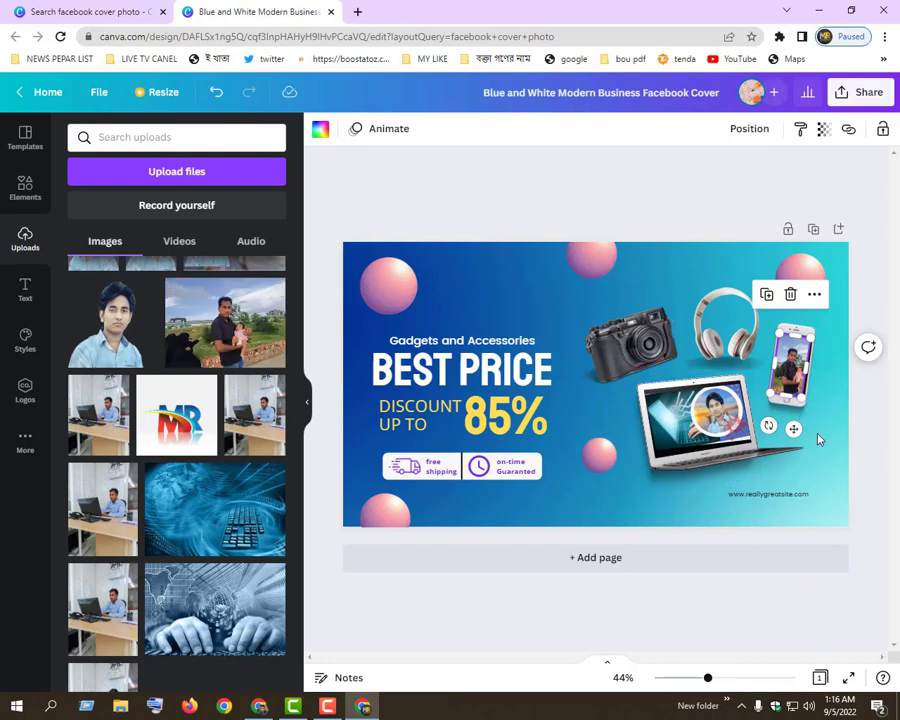
left_click(812, 395)
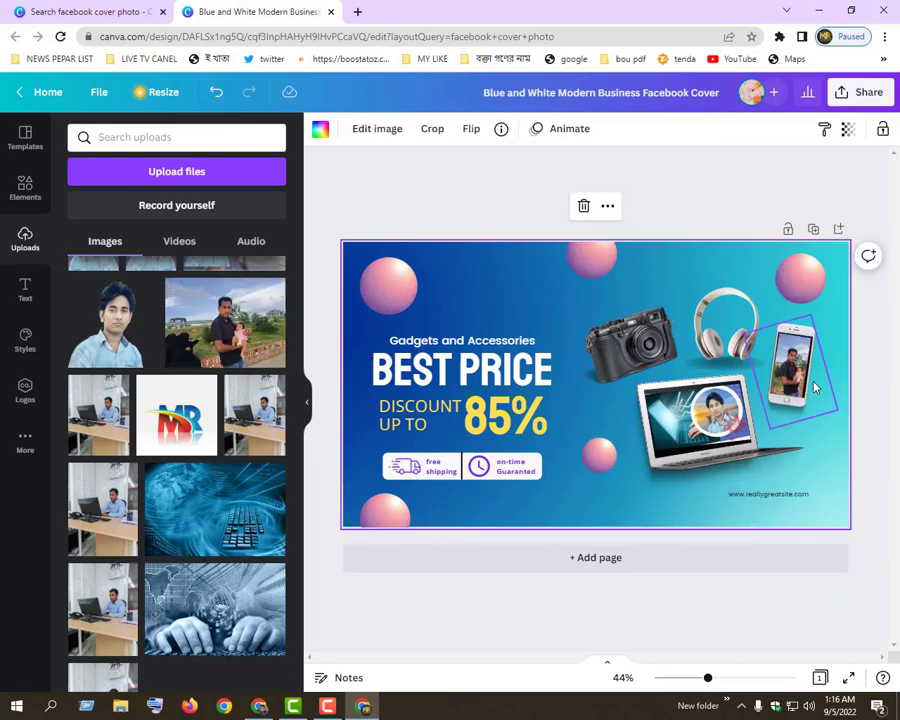
Add the uploaded black DSLR camera with flip-out screen, shrink it and place it between the 85% text and the laptop
left_click(636, 348)
scroll(208, 362, "down", 5)
scroll(210, 368, "up", 2)
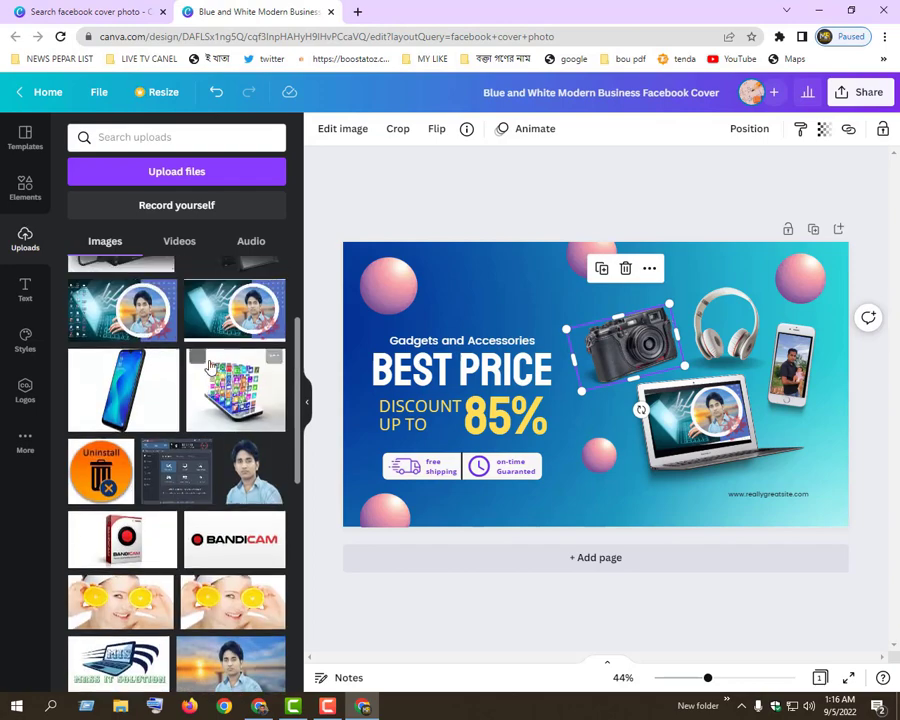
scroll(208, 368, "up", 3)
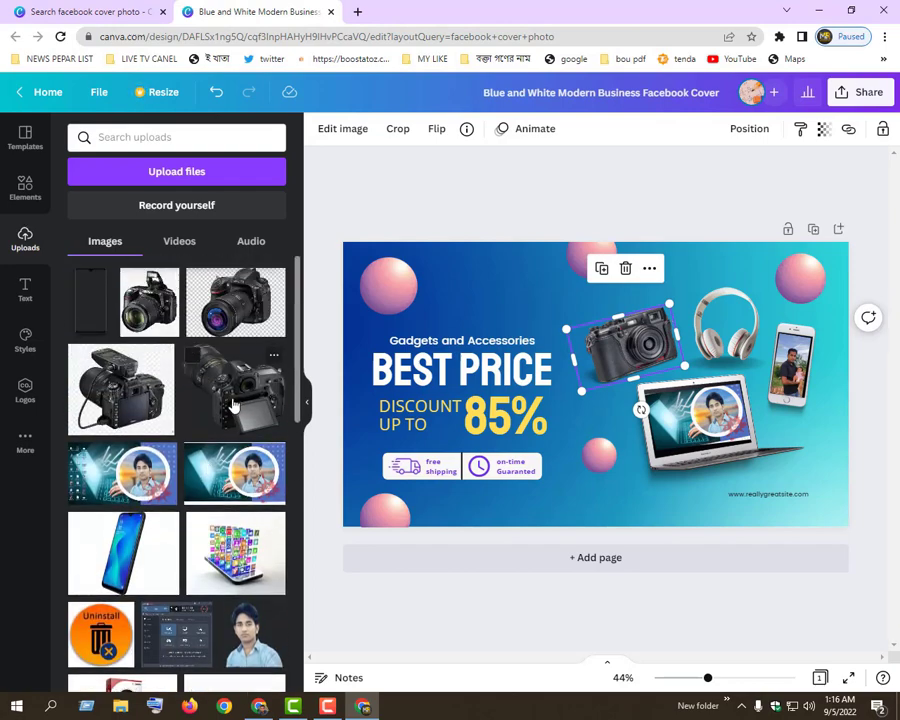
left_click_drag(232, 405, 565, 330)
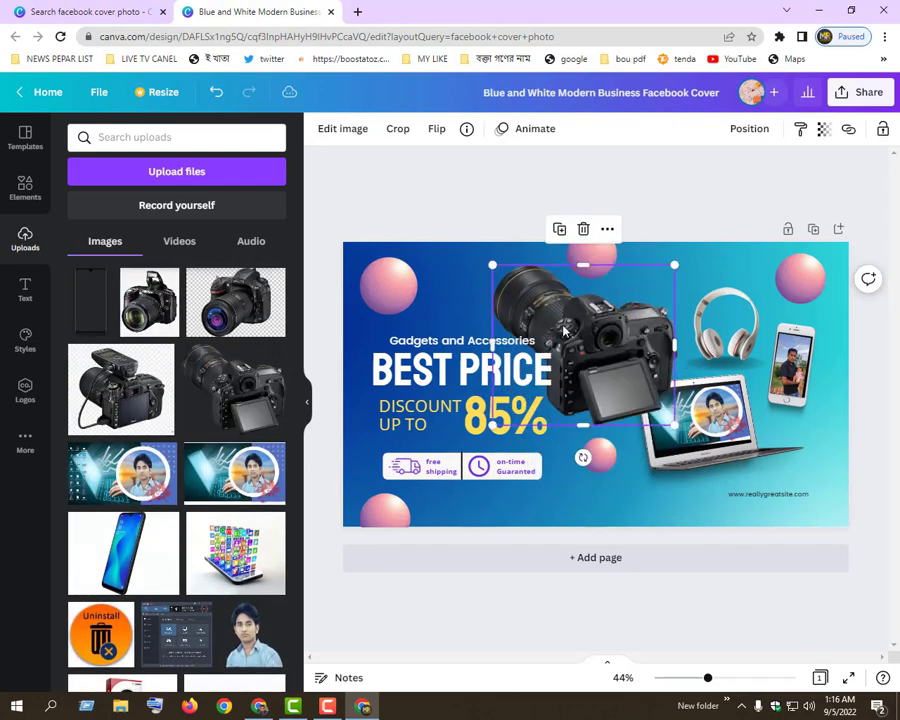
left_click_drag(675, 425, 563, 383)
left_click_drag(563, 383, 612, 450)
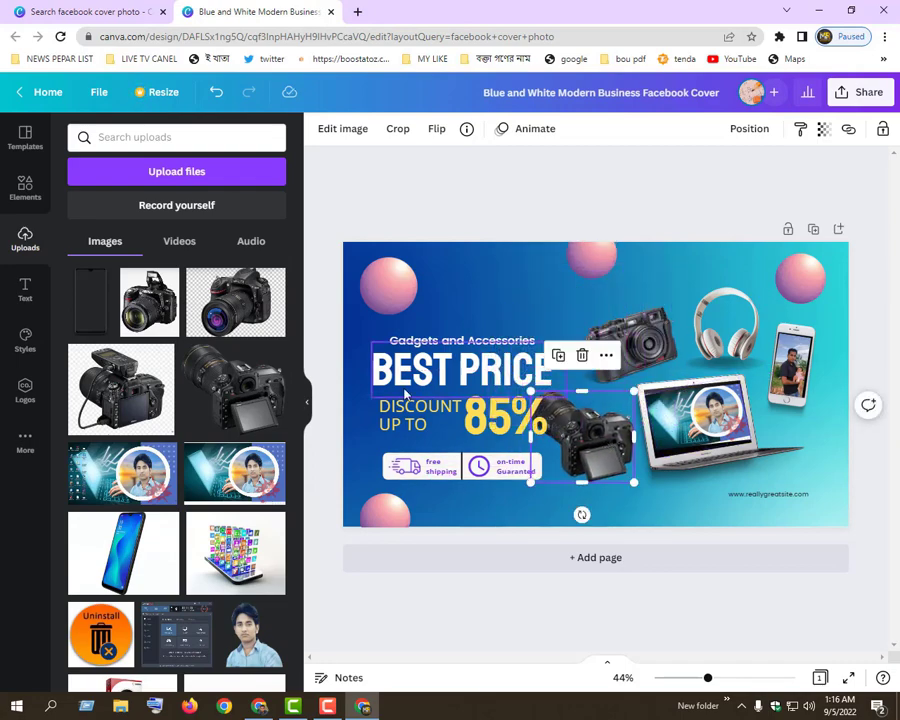
left_click(487, 381)
left_click(415, 418)
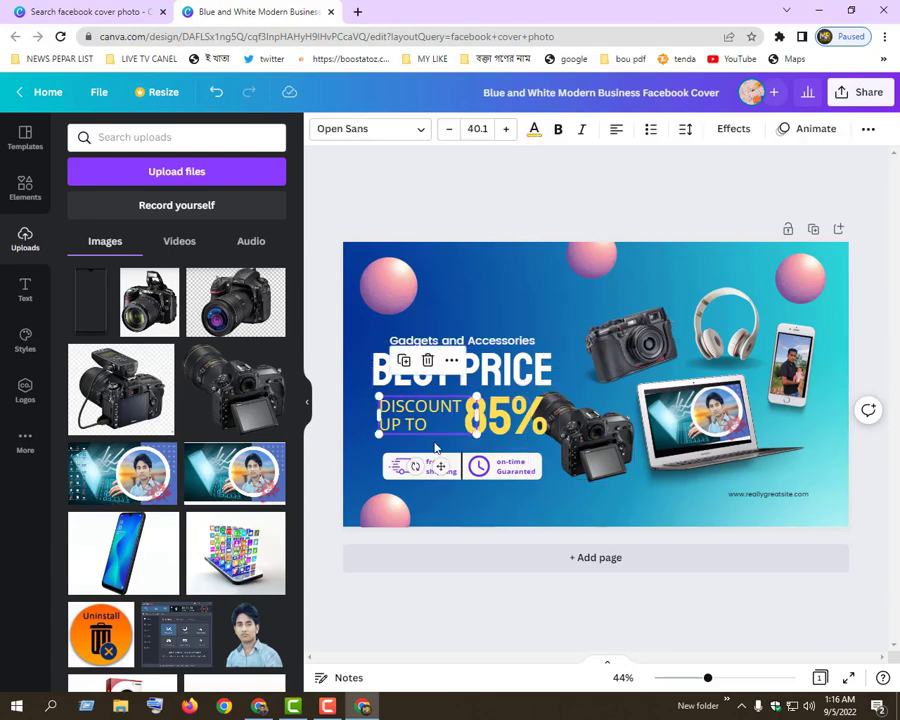
left_click(382, 309)
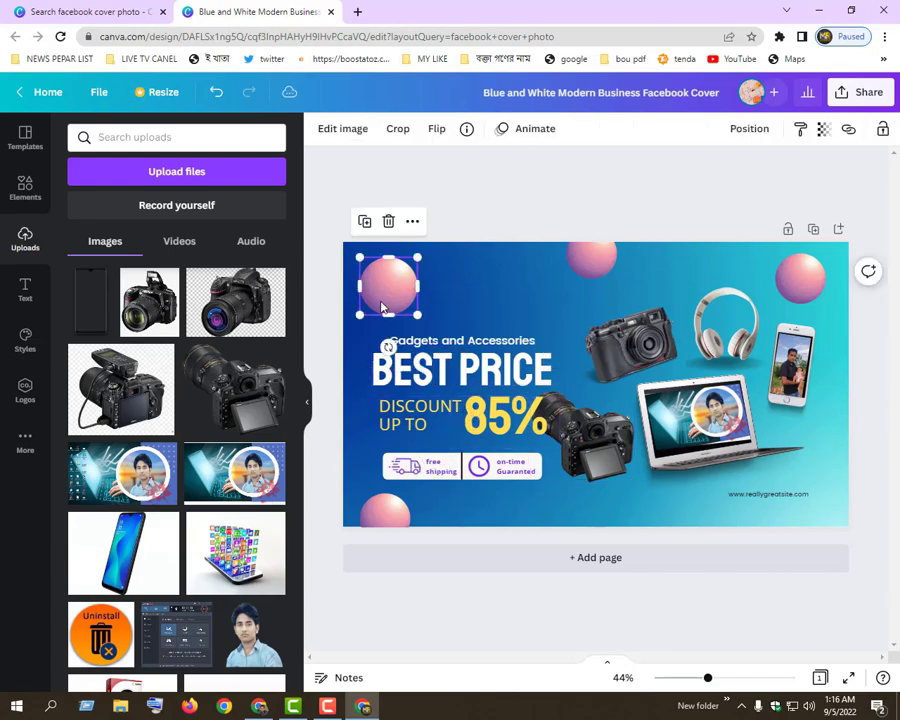
double_click(389, 296)
left_click(462, 296)
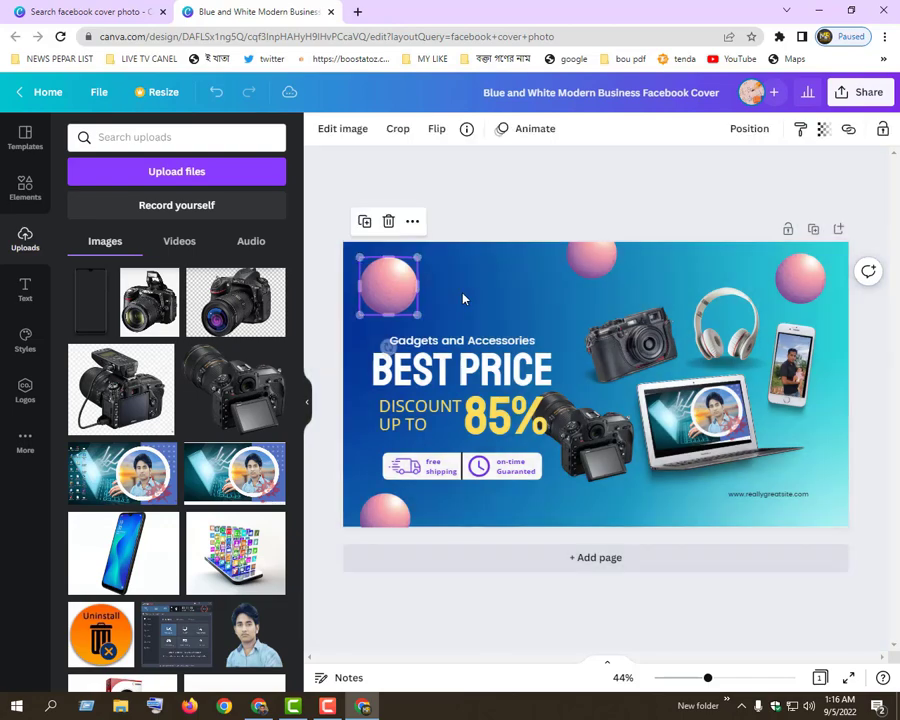
left_click(646, 280)
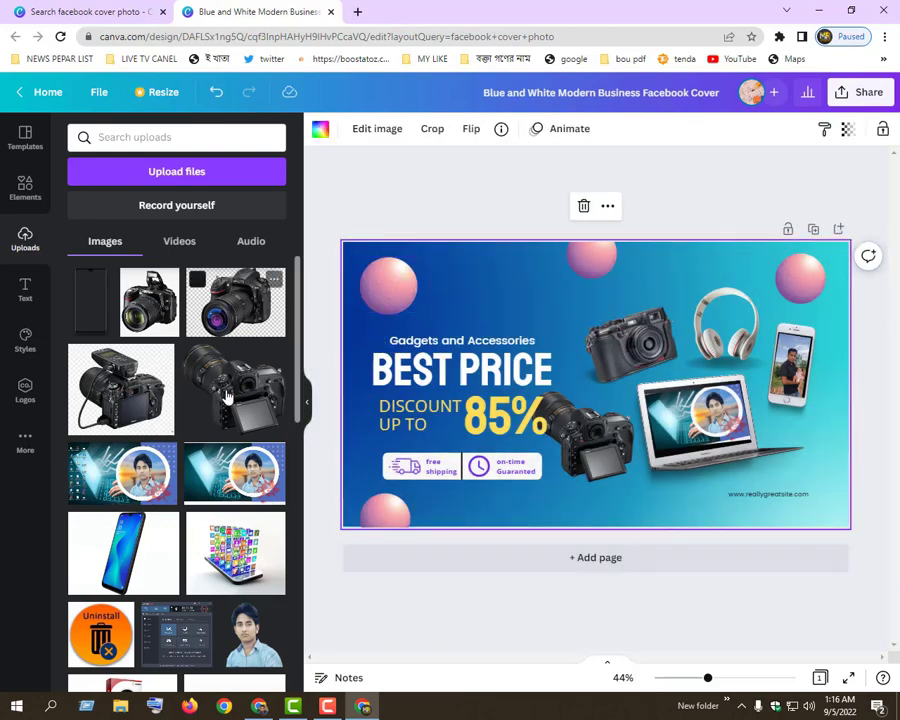
Add the uploaded blue smartphone image to the cover and delete it again
scroll(207, 453, "down", 3)
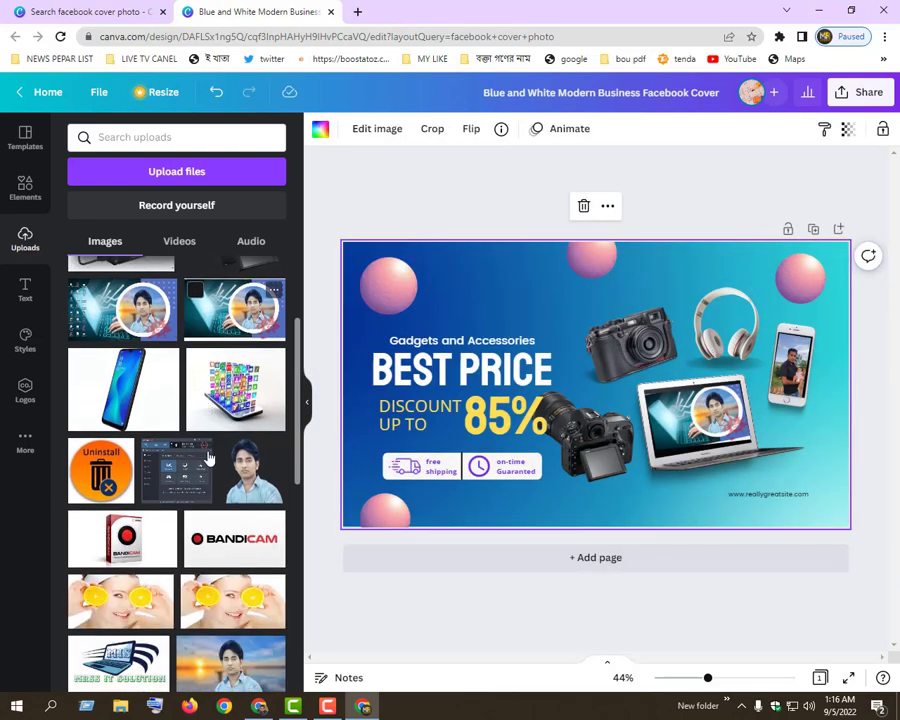
left_click(162, 410)
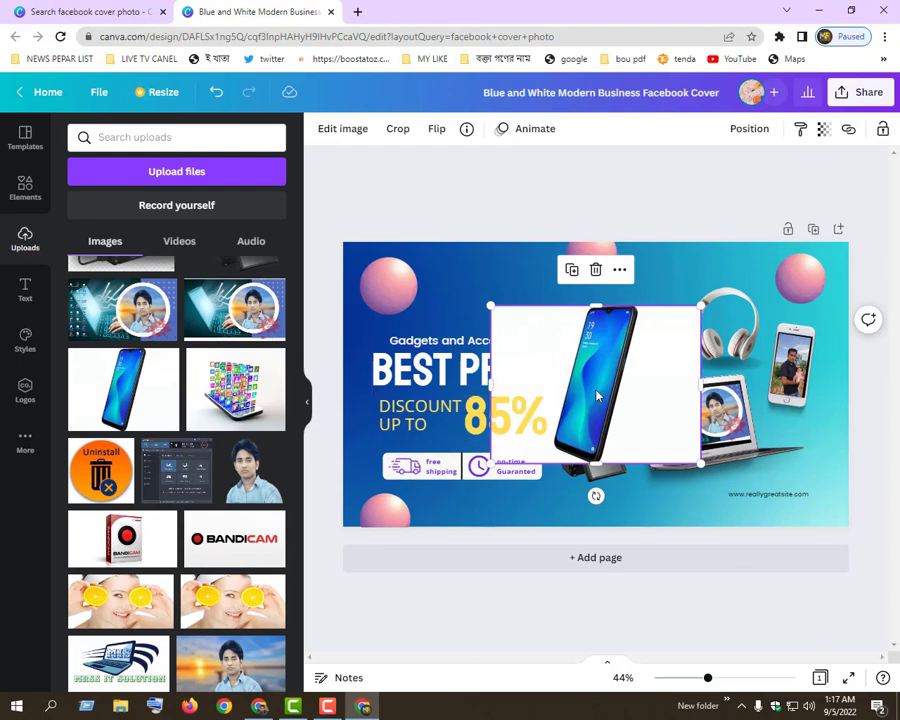
left_click_drag(596, 396, 584, 390)
key("Delete")
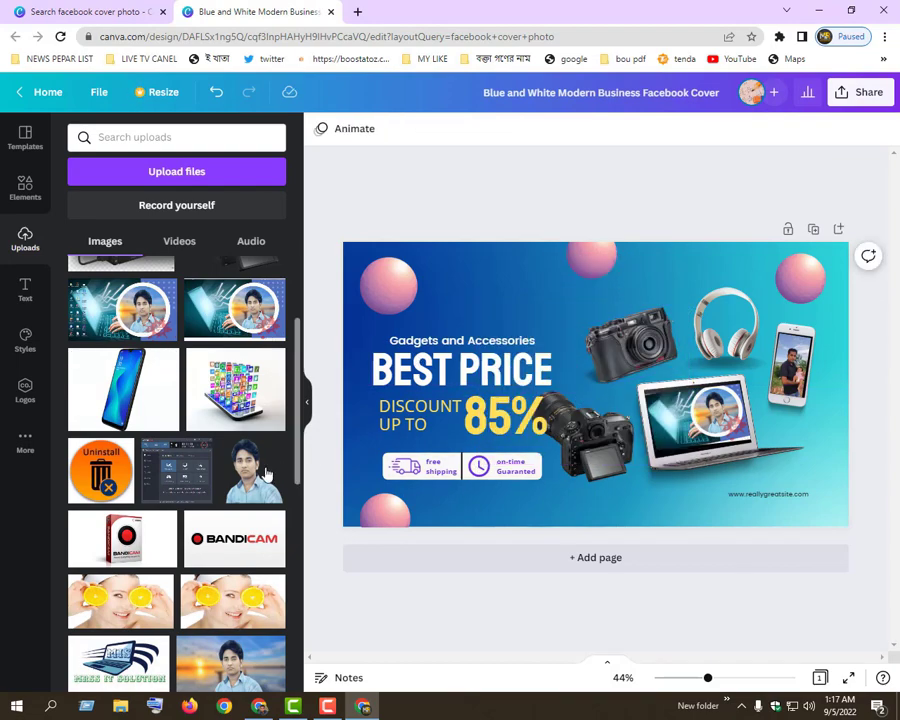
Look through the uploaded images and the elements library, including the recently used items, for another picture or decoration
scroll(184, 470, "down", 3)
scroll(165, 450, "up", 6)
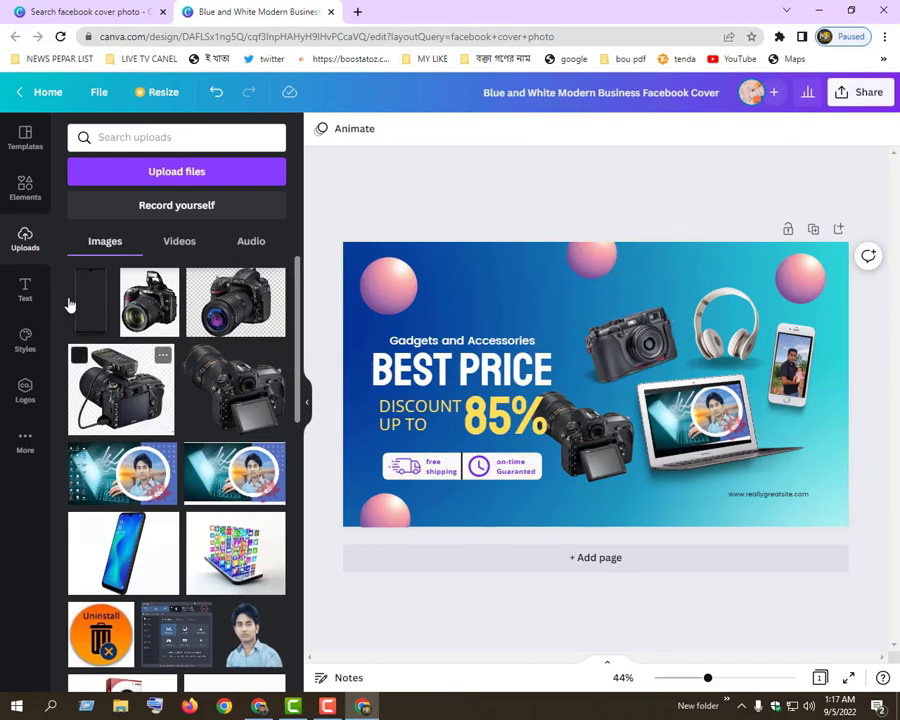
left_click(25, 183)
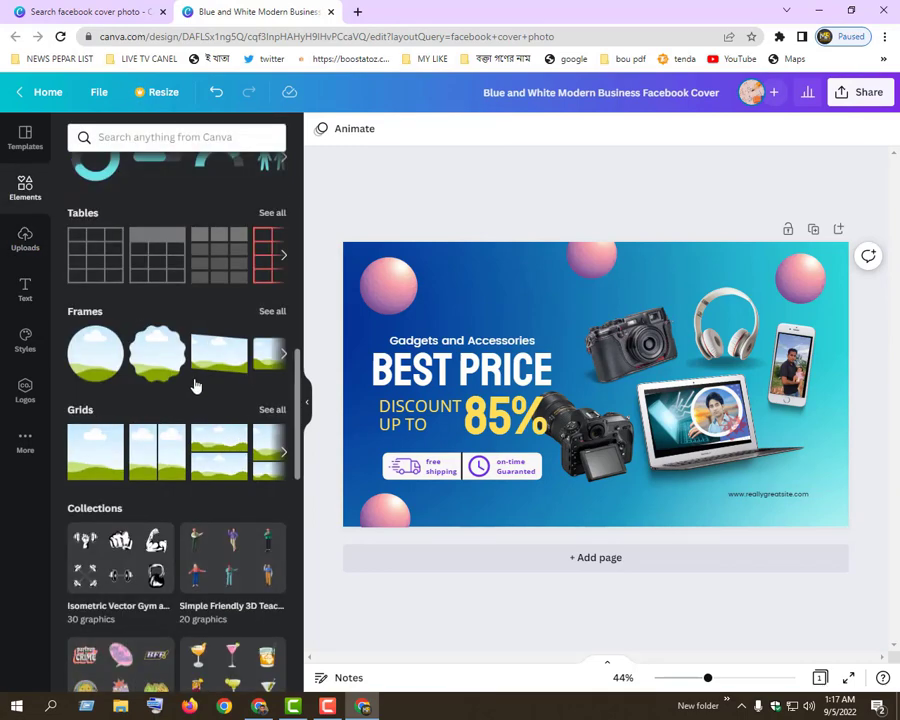
scroll(196, 385, "down", 3)
scroll(196, 380, "up", 10)
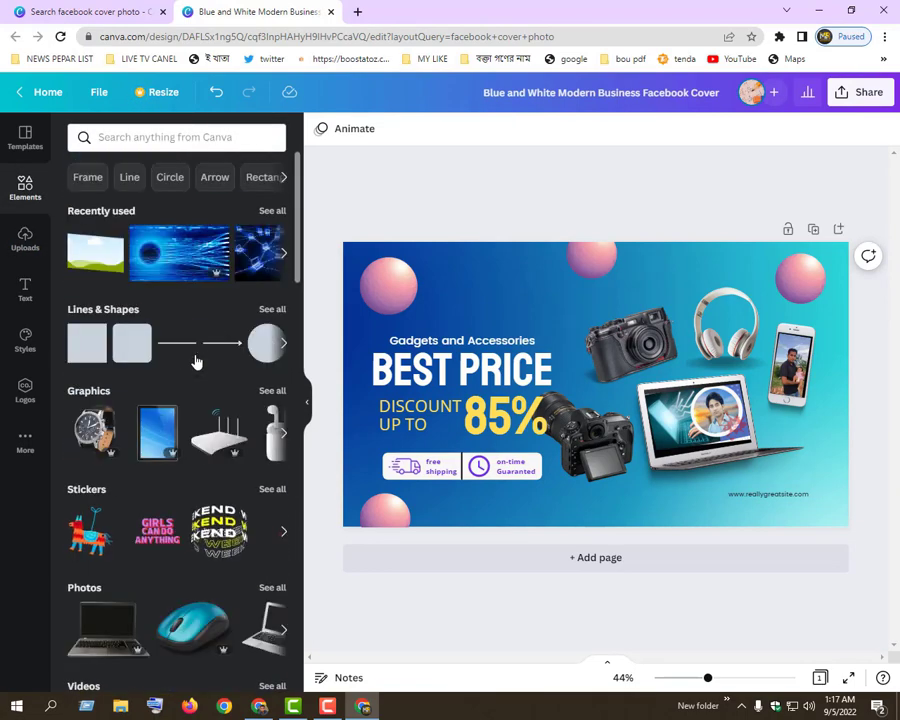
scroll(160, 450, "down", 3)
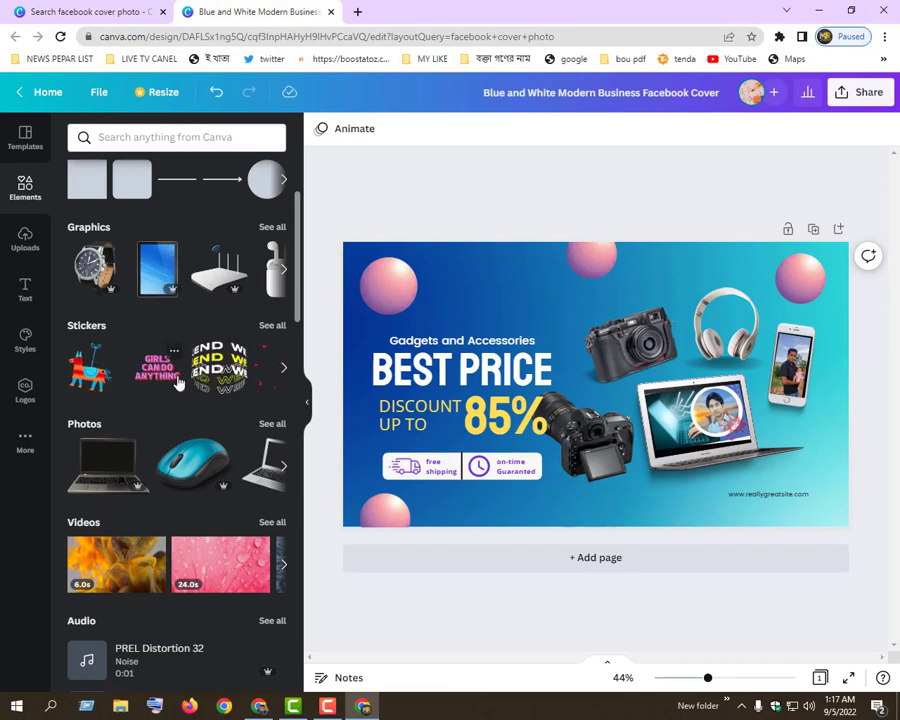
scroll(149, 333, "up", 3)
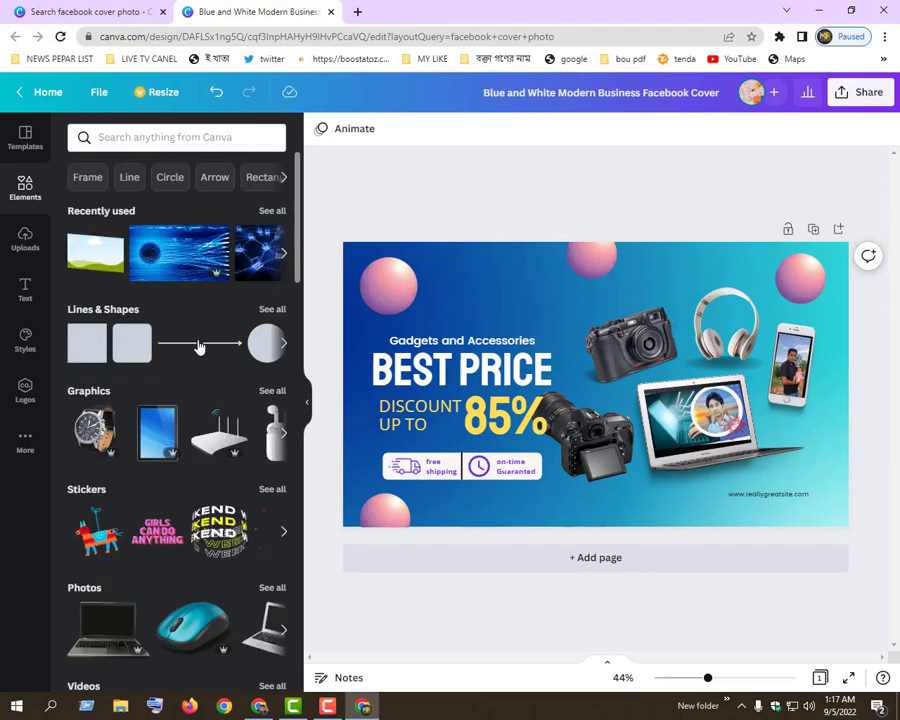
left_click(283, 256)
left_click(283, 256)
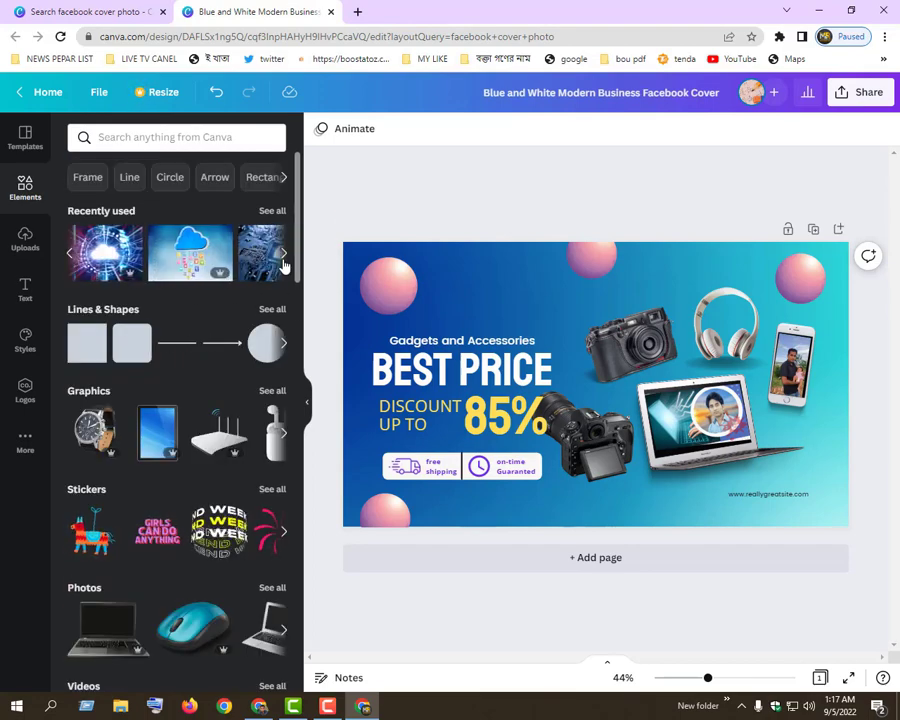
scroll(160, 500, "down", 3)
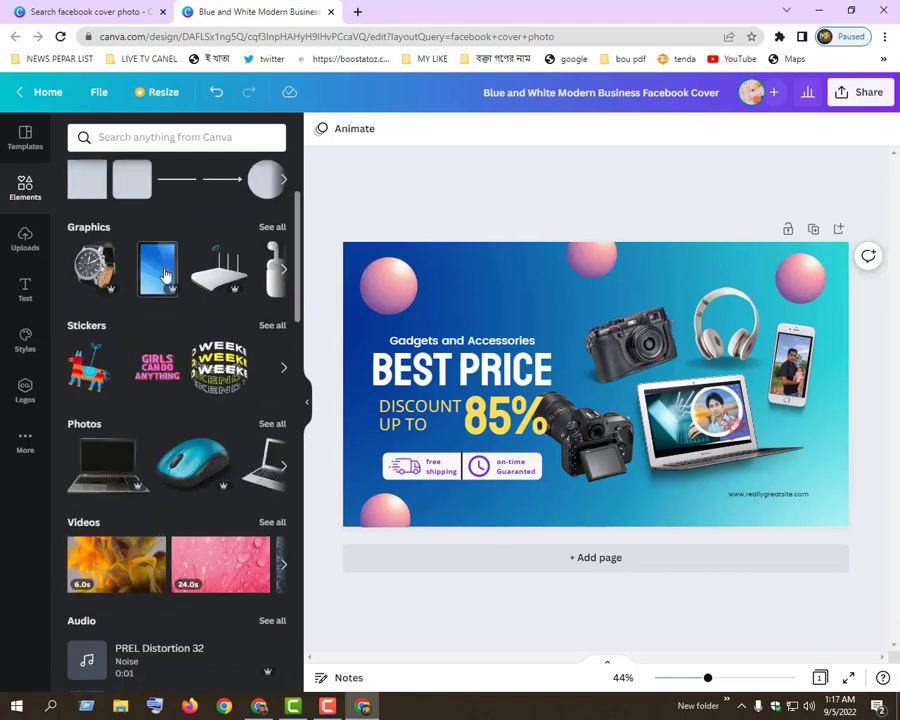
scroll(140, 300, "up", 3)
Search the elements for "Line", limit the results to photos and browse them
left_click(123, 180)
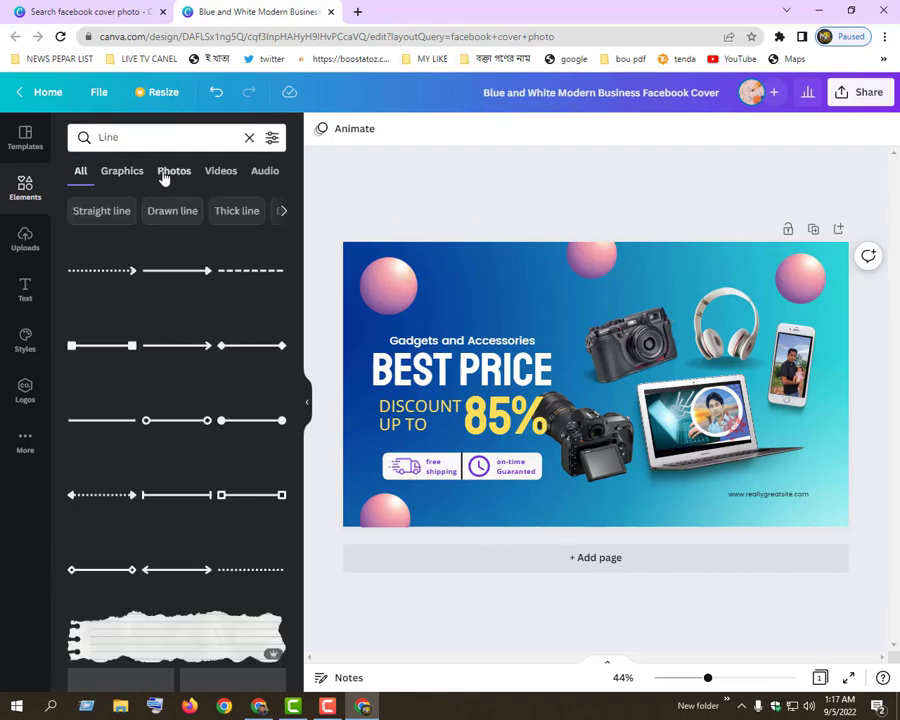
left_click(175, 182)
scroll(170, 454, "down", 5)
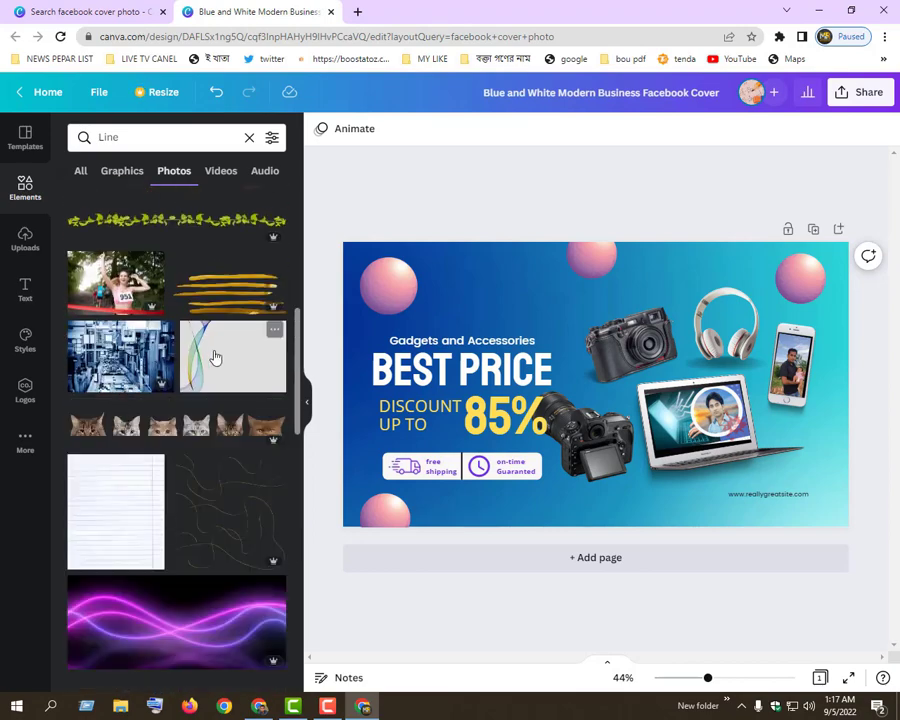
scroll(216, 357, "down", 2)
scroll(216, 358, "up", 2)
Try the light grey photo with coloured wavy lines over the cover's text area and delete it again
left_click(216, 380)
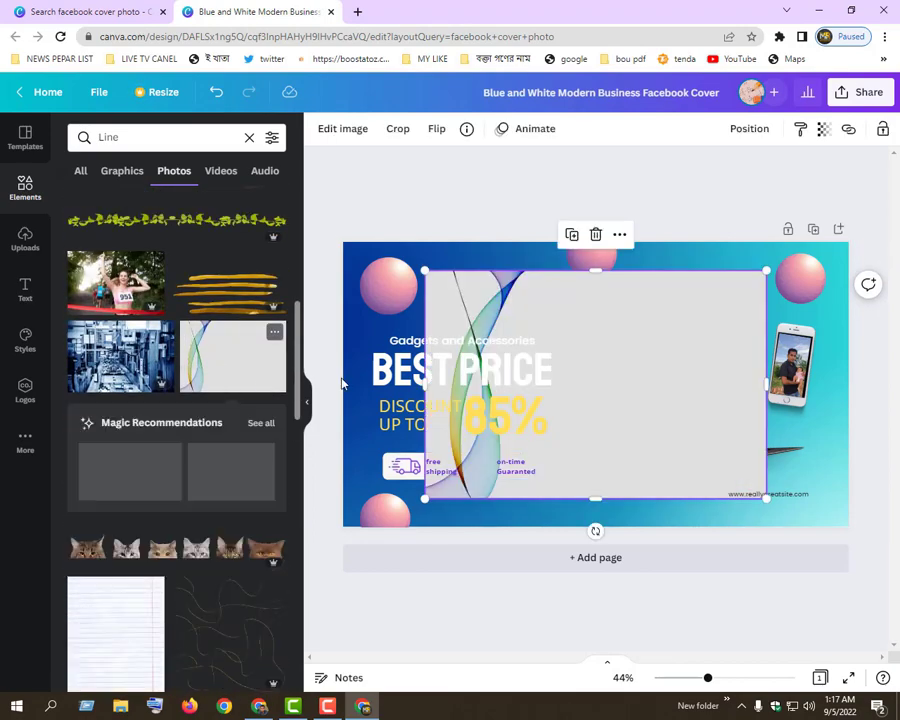
left_click_drag(570, 446, 490, 464)
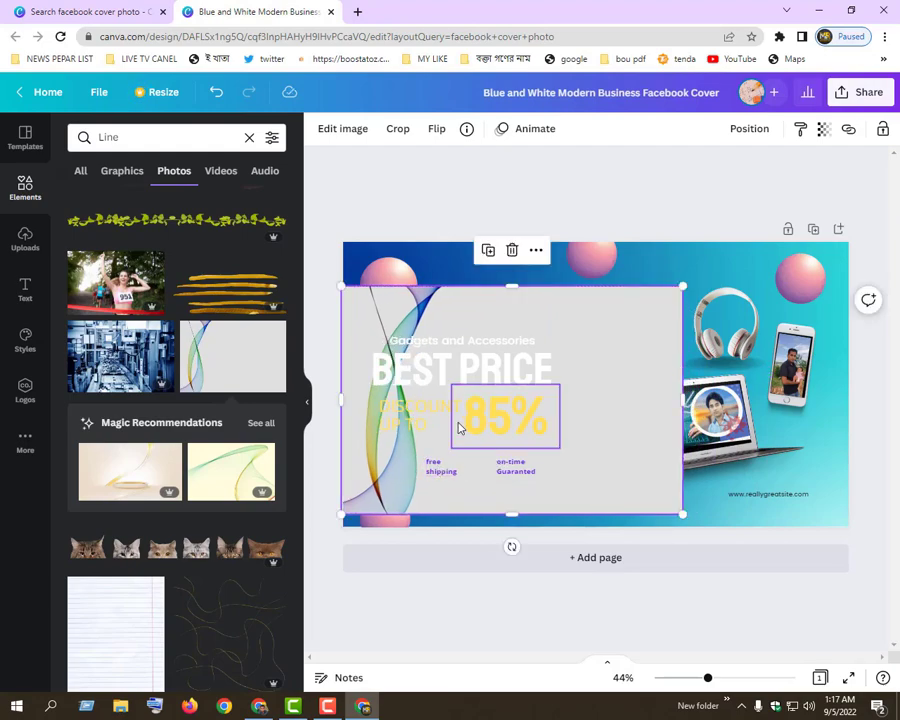
key("Delete")
Find the water-splash line photo further down the results, add it to the cover and delete it again
scroll(226, 481, "down", 2)
scroll(226, 483, "down", 2)
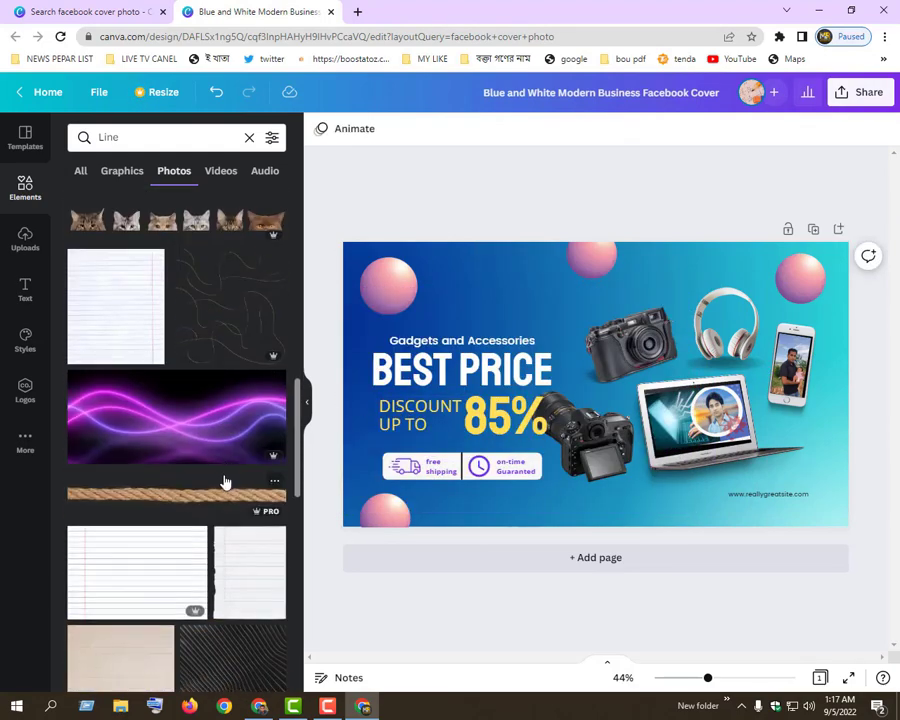
scroll(222, 467, "down", 6)
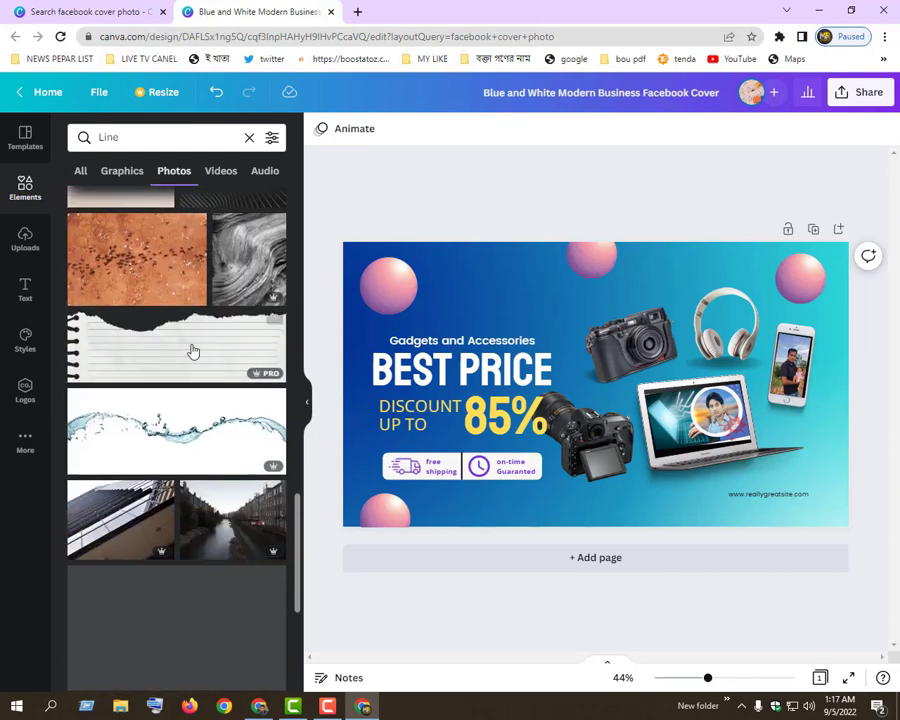
scroll(207, 357, "down", 3)
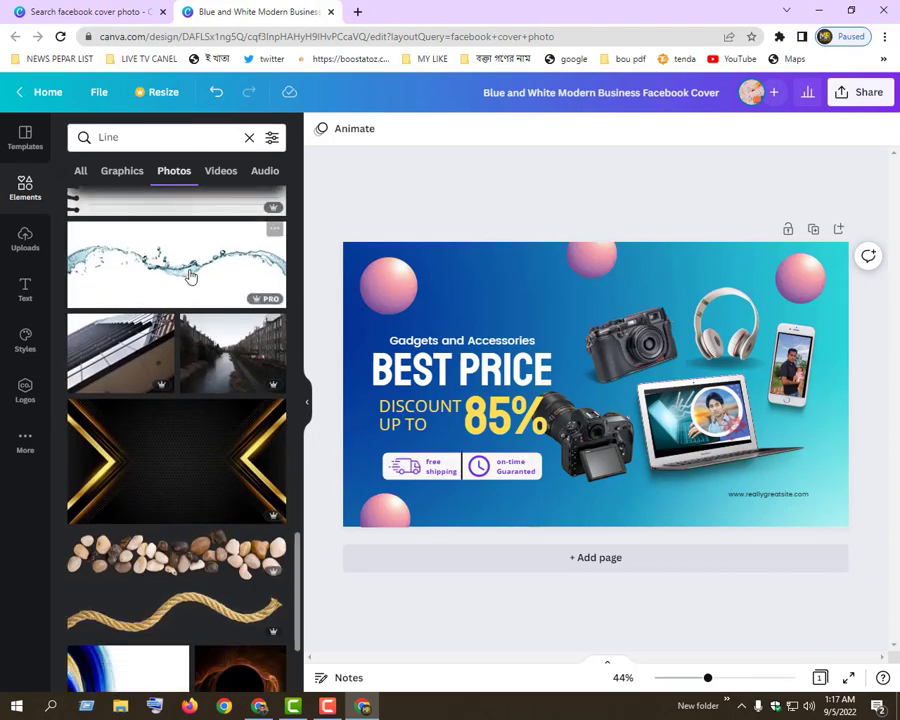
left_click(190, 274)
key("Delete")
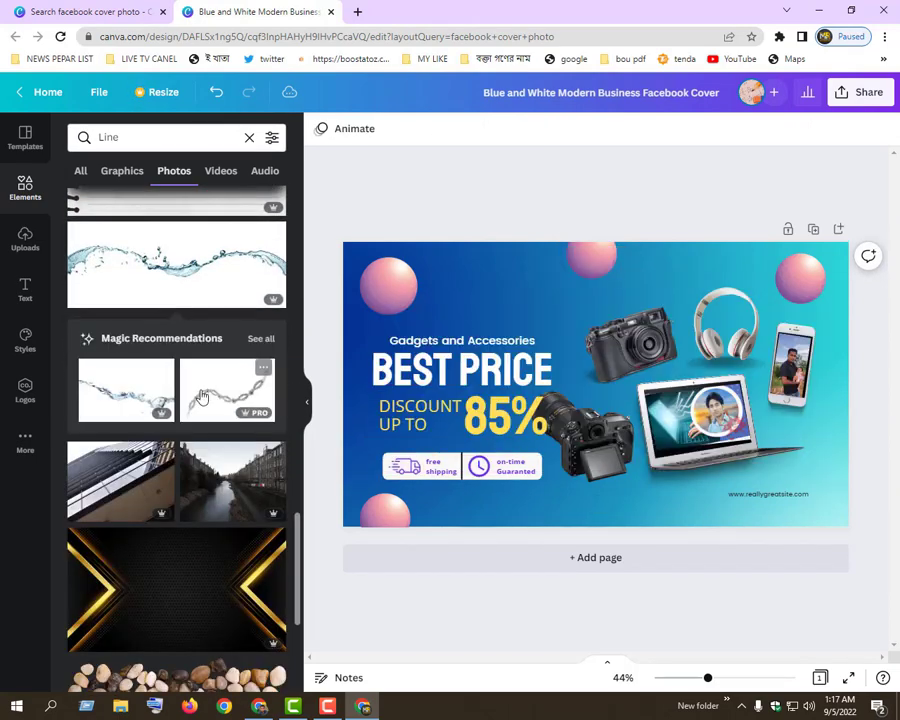
Try the black and gold arrow background over the cover's text area, send the laptop picture backward, undo that and delete the background
scroll(201, 407, "down", 2)
left_click(179, 445)
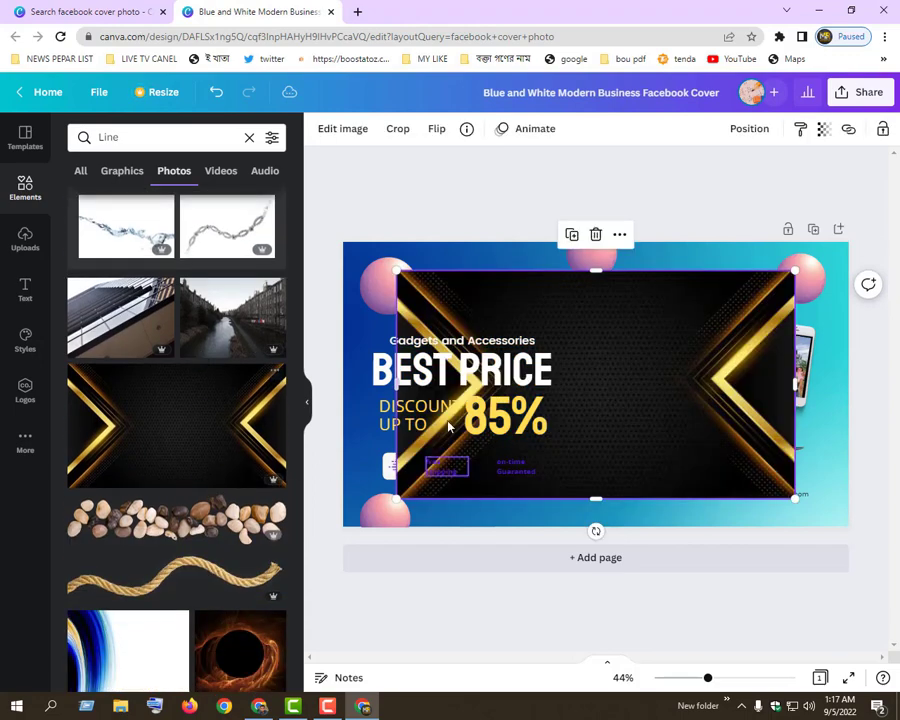
left_click_drag(701, 394, 561, 406)
right_click(678, 425)
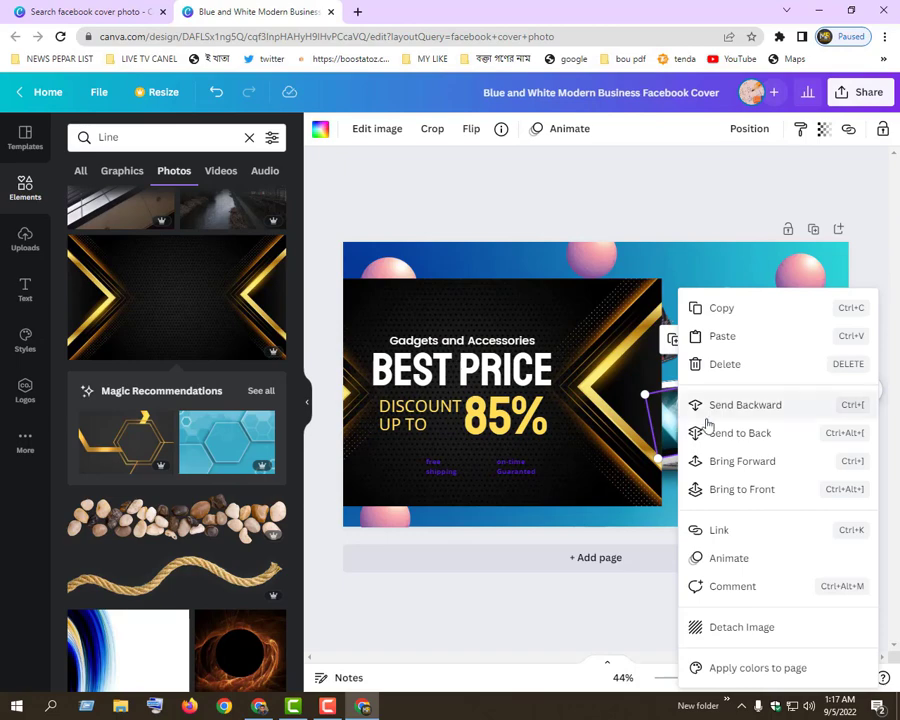
left_click(714, 408)
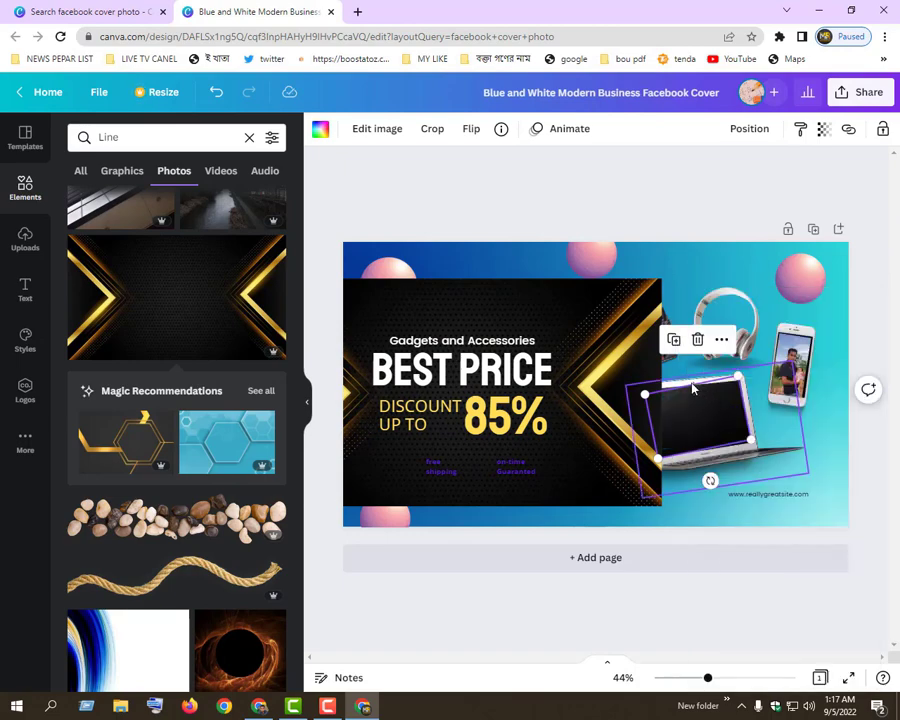
left_click(505, 415)
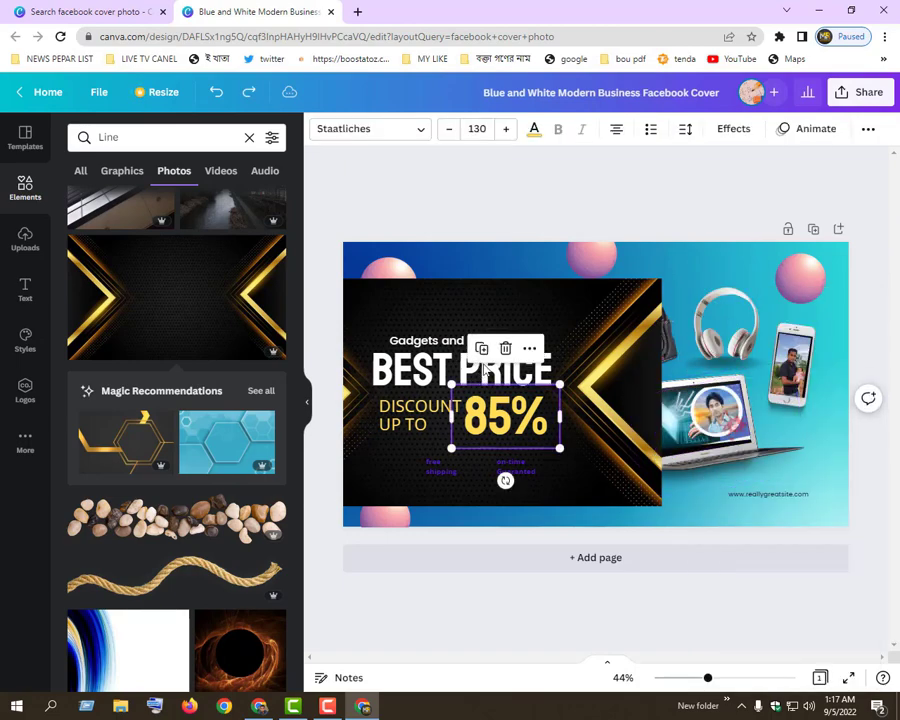
left_click(529, 324)
key("Delete")
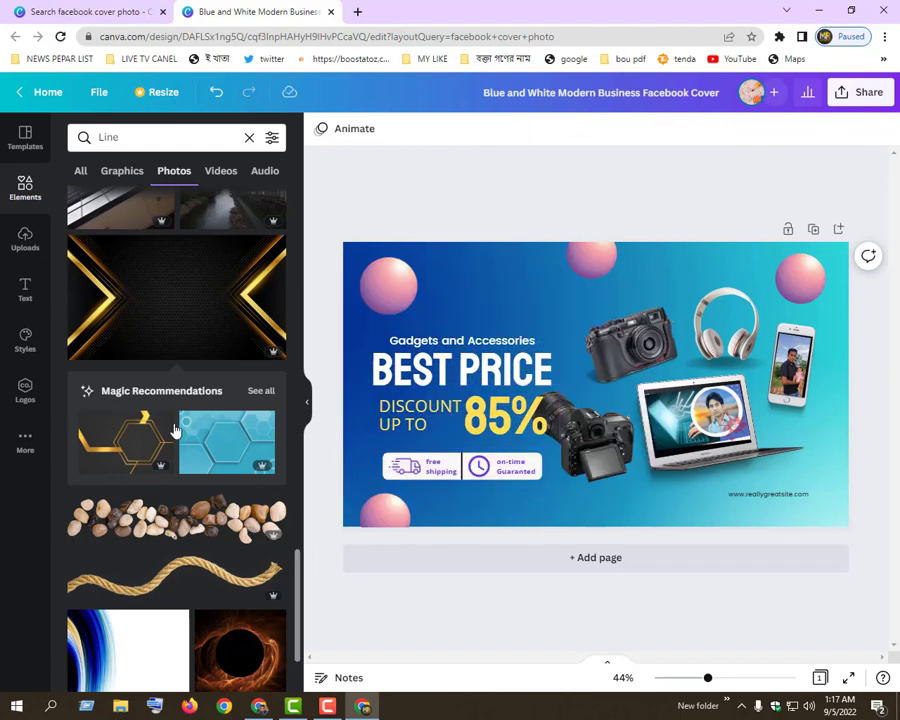
Change the photo search to "Line png"
left_click(167, 134)
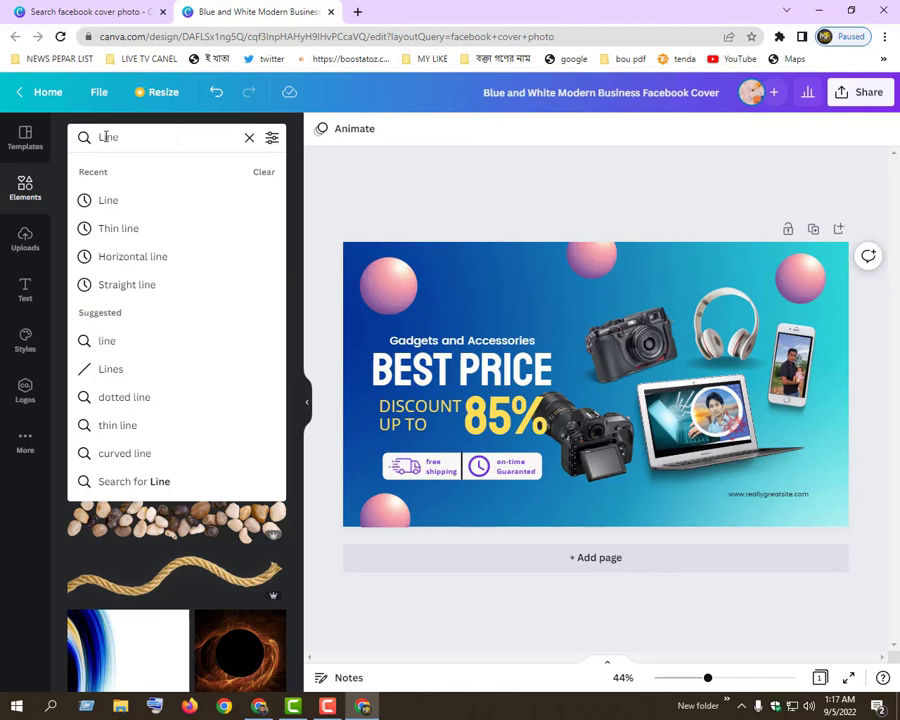
type("pn")
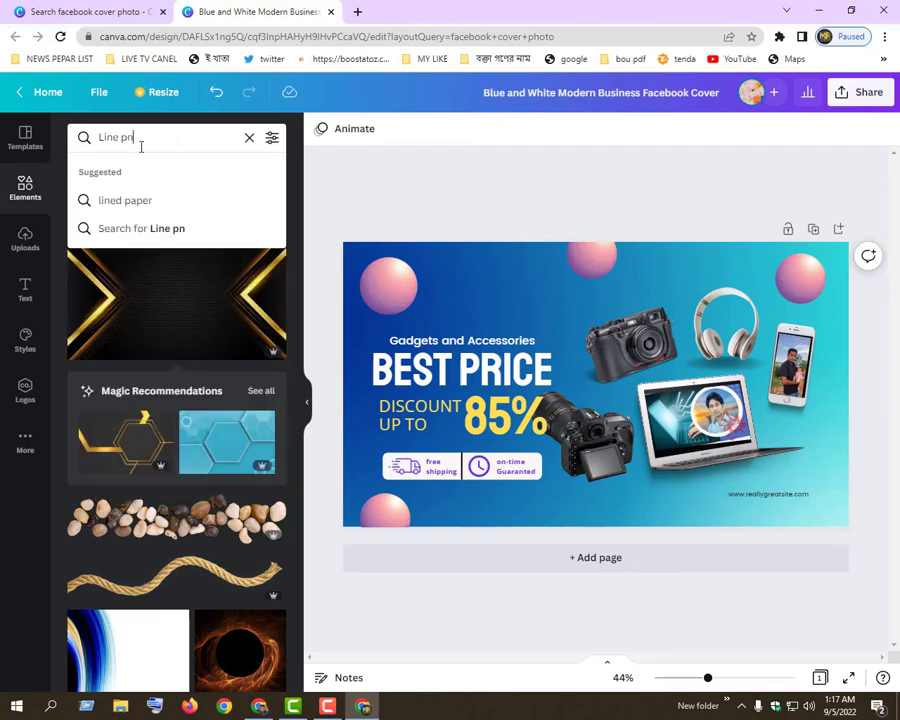
type("g")
key("Return")
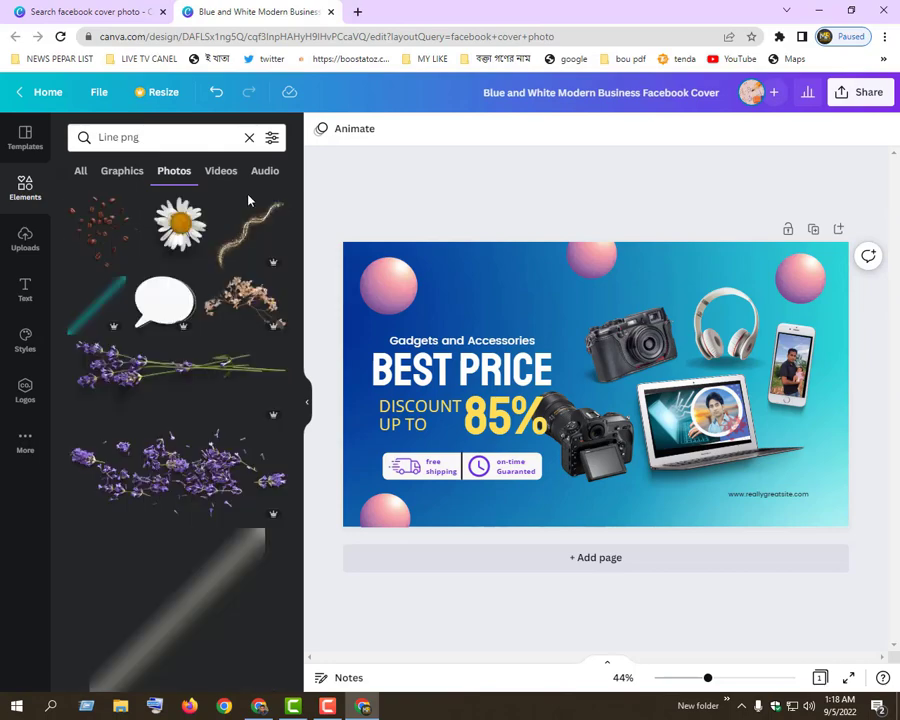
Try the scattered lavender flowers photo across the cover and delete it again
left_click(206, 463)
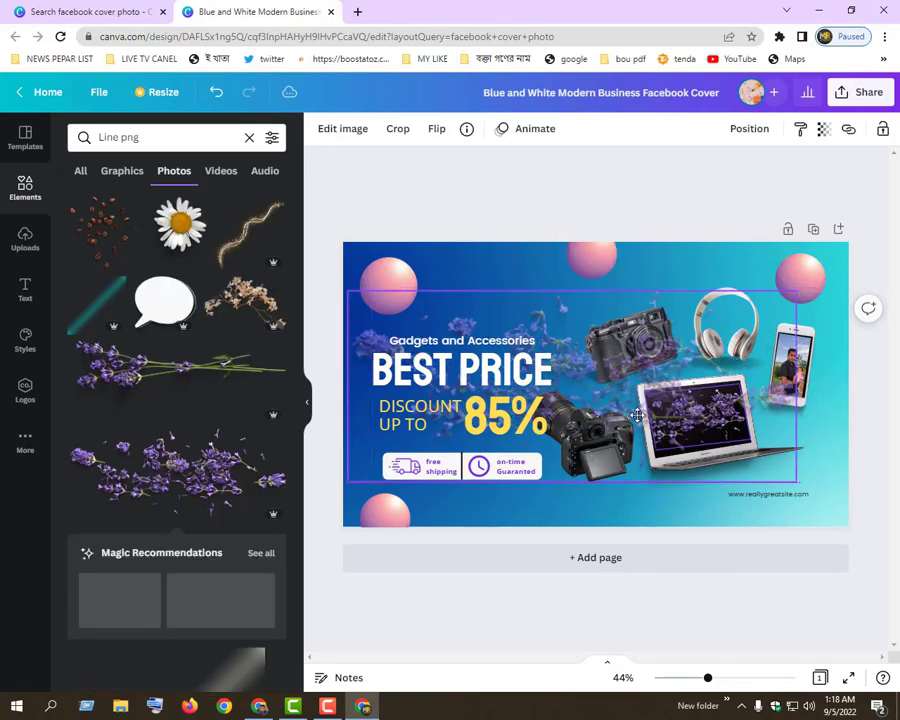
left_click_drag(647, 380, 660, 345)
key("Delete")
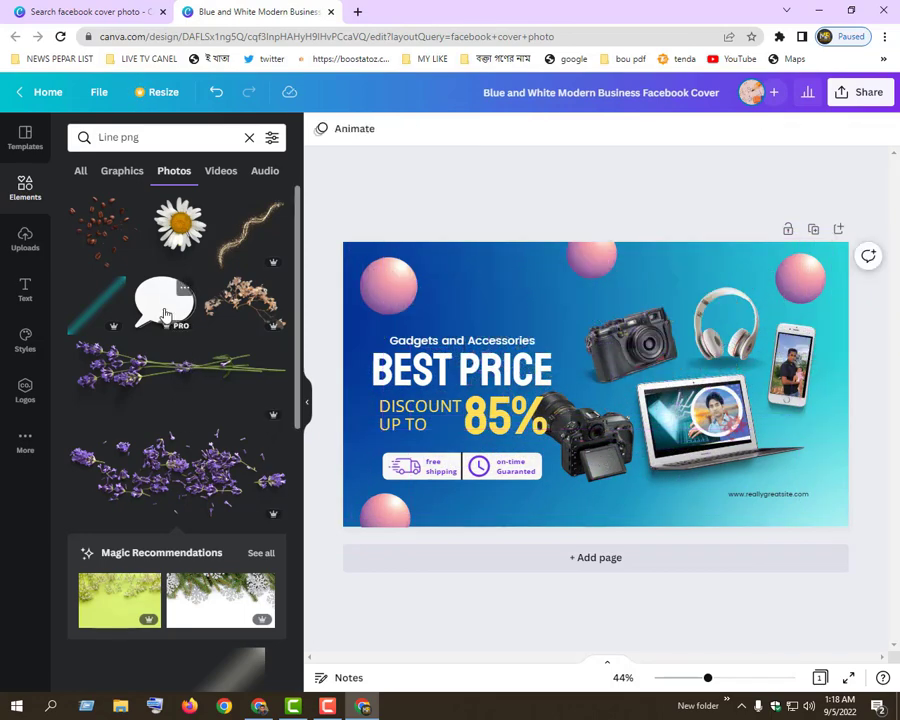
Add the teal diagonal light streak photo to the cover, enlarge it slightly and place it over the area of the BEST PRICE text
scroll(176, 338, "down", 3)
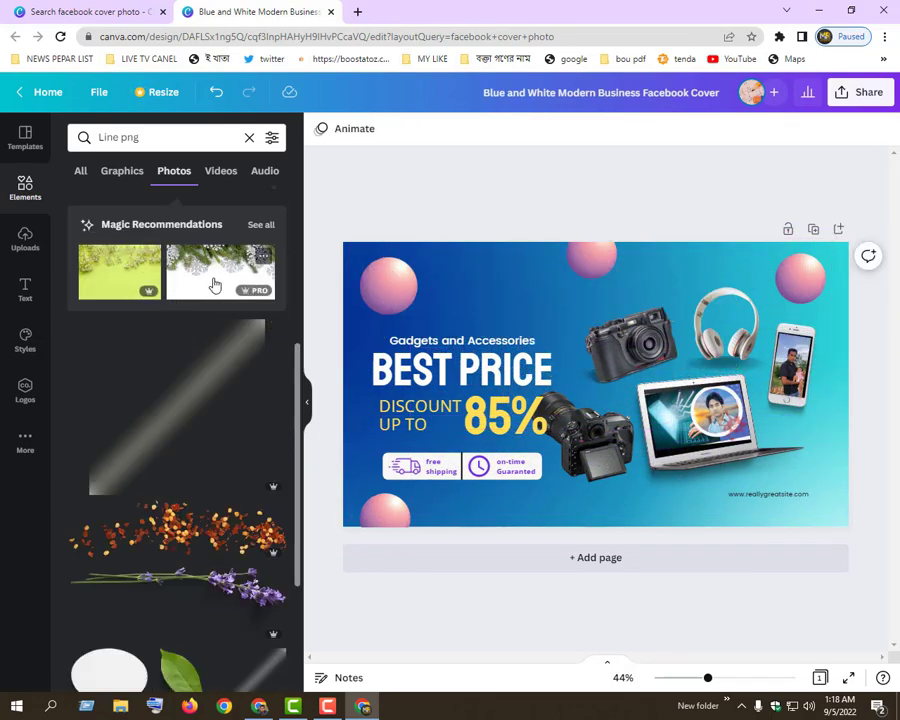
scroll(213, 286, "down", 4)
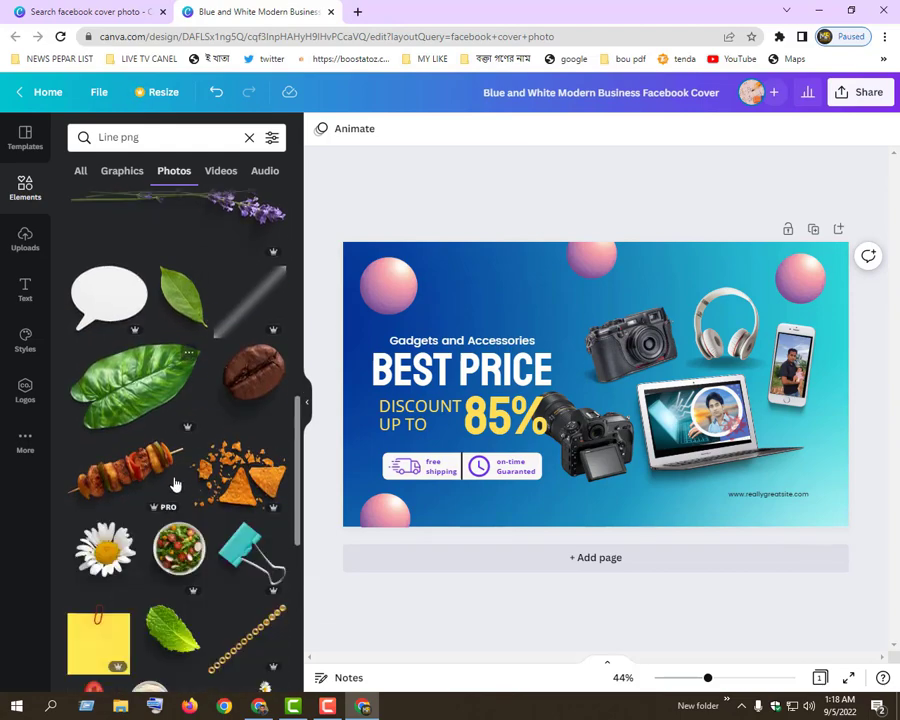
scroll(177, 482, "down", 8)
scroll(187, 334, "up", 2)
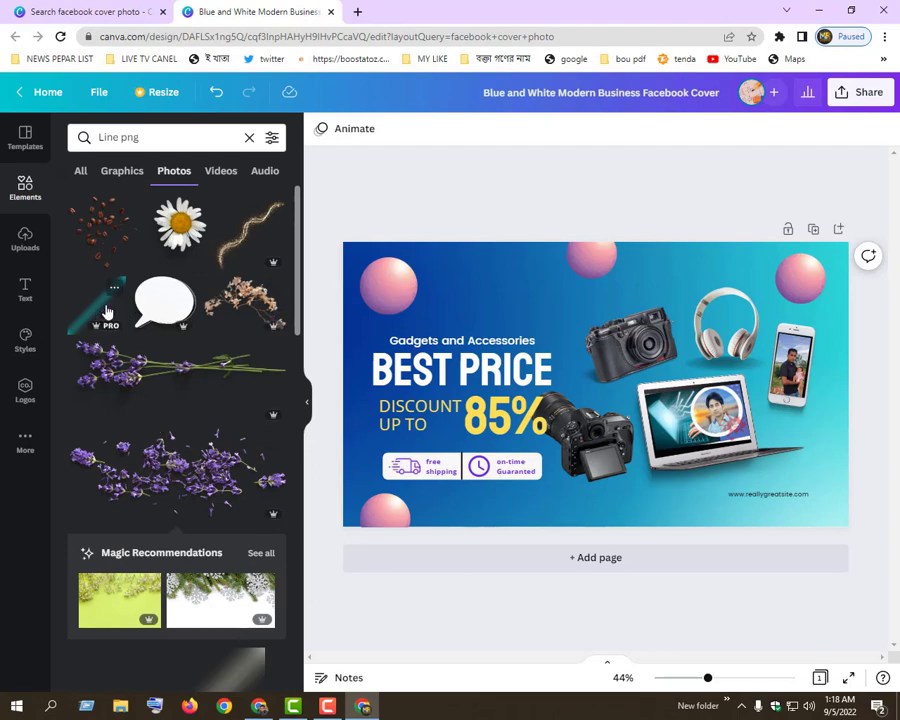
left_click_drag(107, 313, 420, 305)
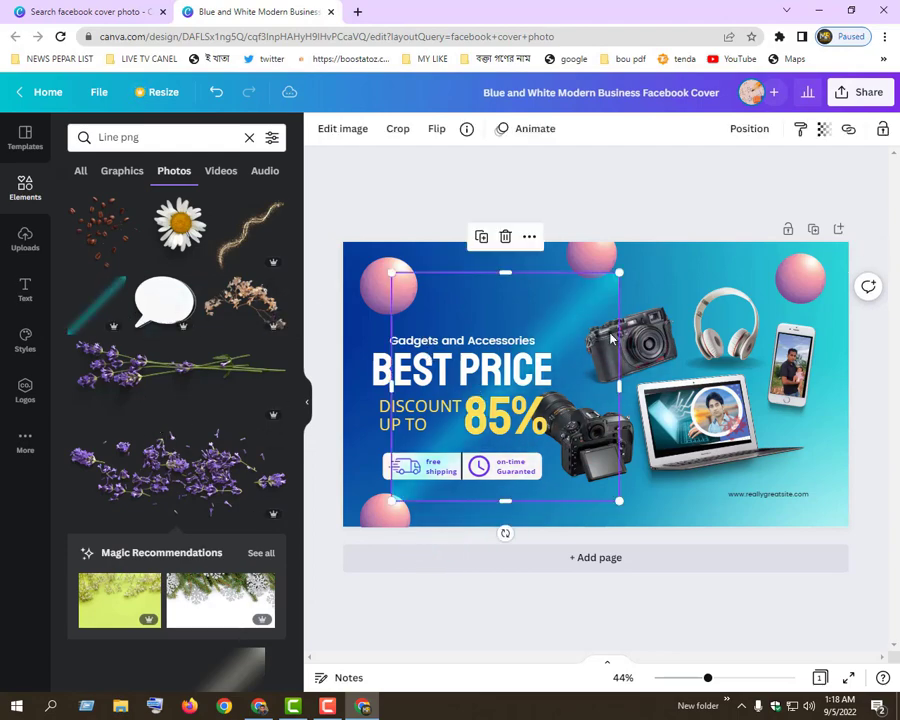
left_click_drag(619, 272, 660, 306)
left_click_drag(571, 315, 528, 315)
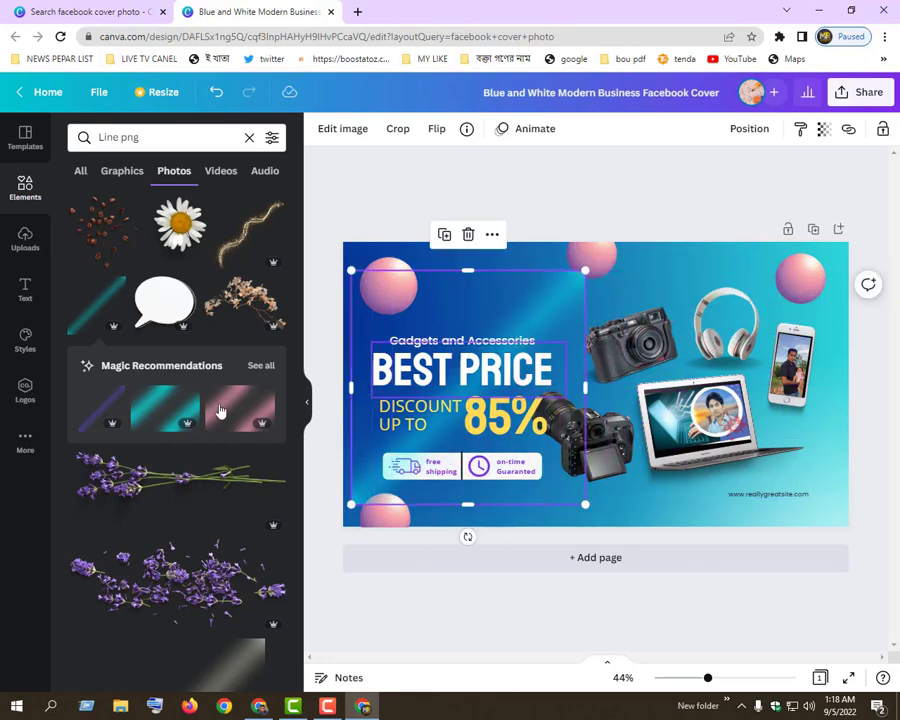
Show all magic recommendations for the teal streak and add the pink-to-white gradient photo to the cover
mouse_move(228, 429)
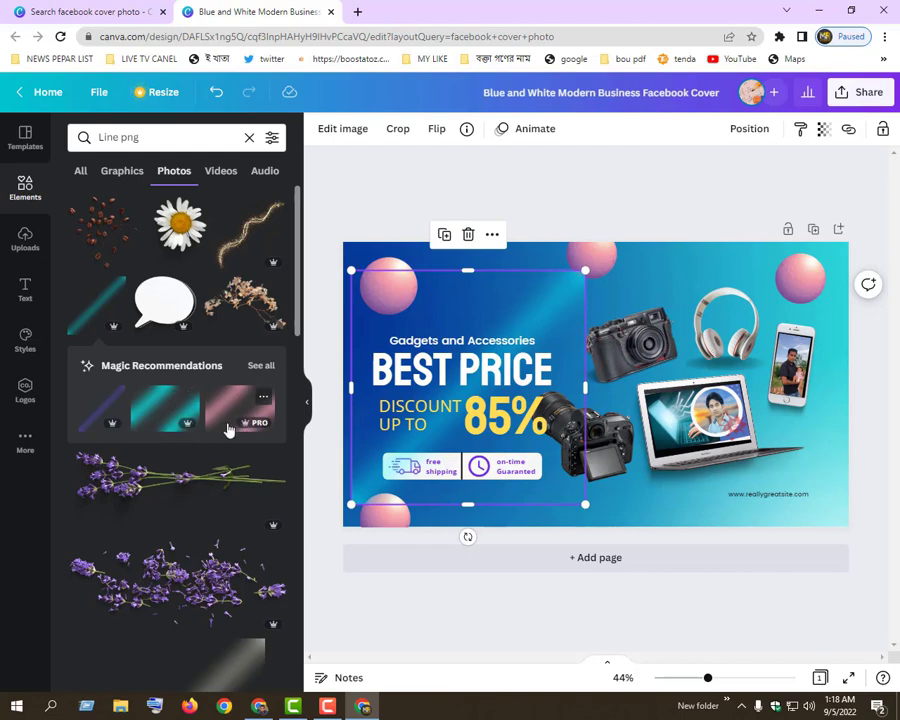
left_click(262, 366)
scroll(212, 380, "down", 3)
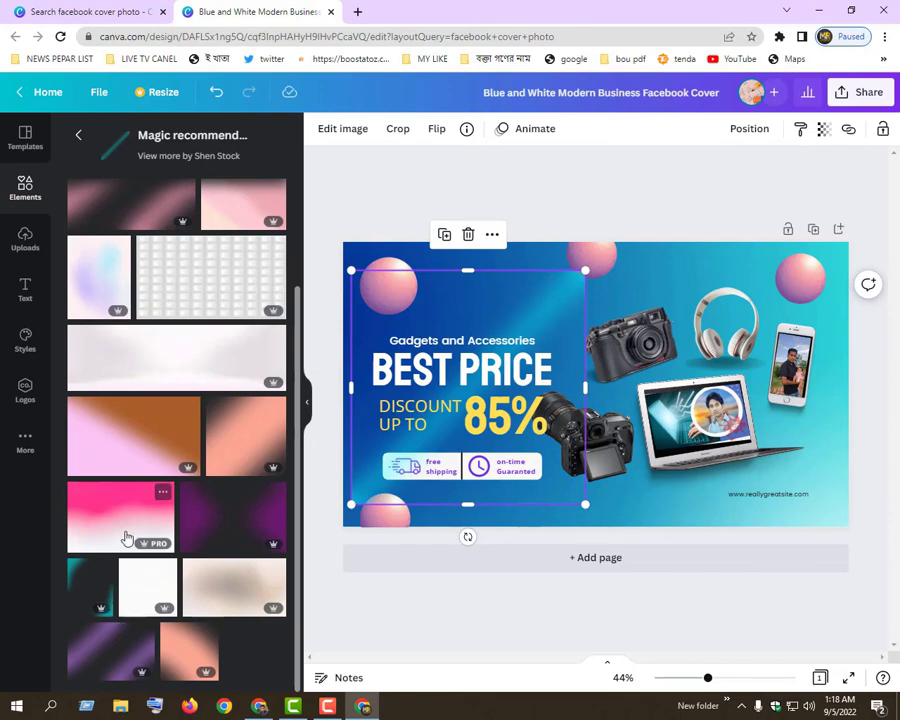
left_click_drag(140, 510, 453, 293)
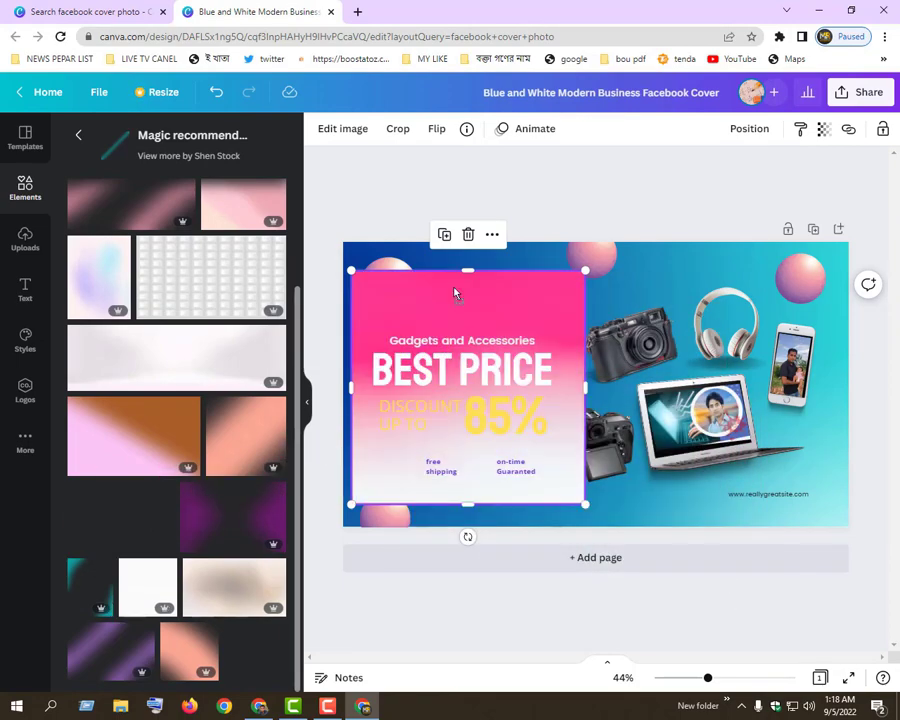
Move and enlarge the pink gradient photo to cover the whole page and set its transparency to 0
left_click_drag(588, 284, 637, 284)
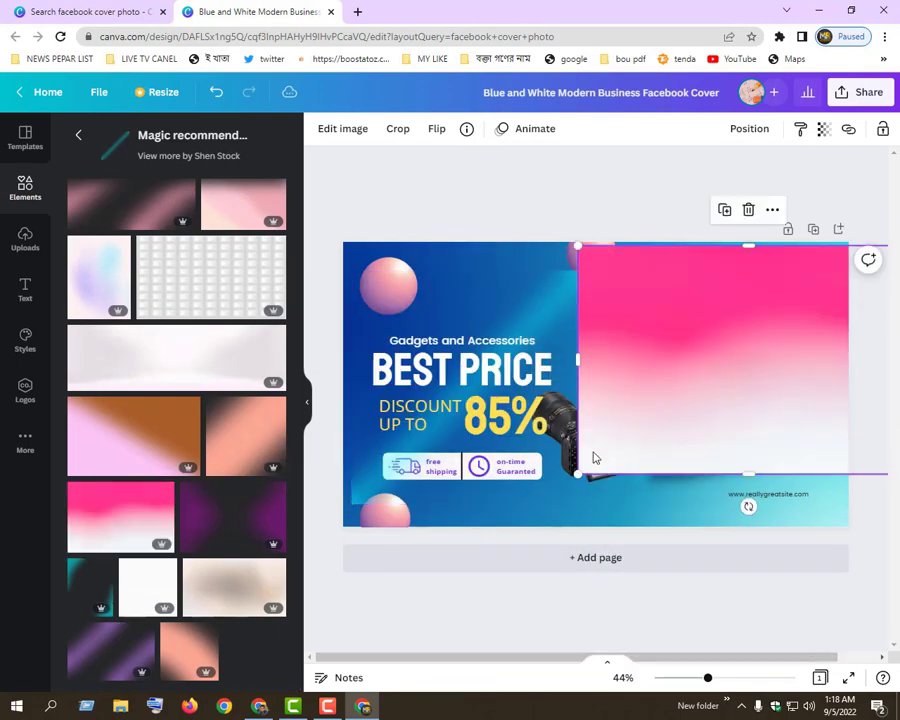
left_click_drag(575, 472, 195, 544)
left_click_drag(601, 243, 605, 240)
left_click(823, 131)
left_click_drag(786, 190, 613, 193)
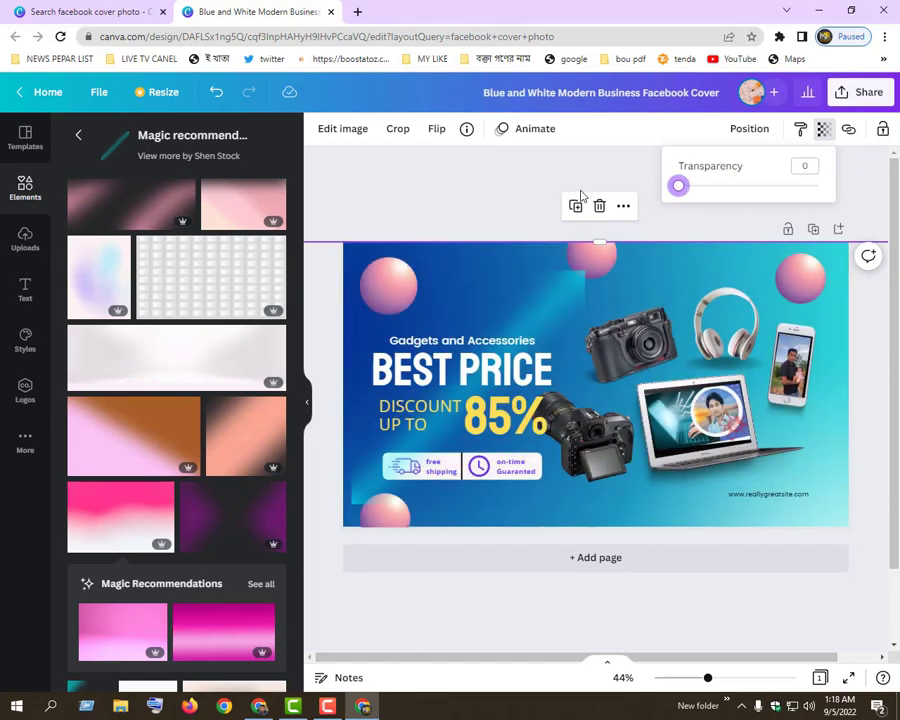
Move the teal light streak from the text area over the product images and enlarge it to slightly more than the page height
left_click(567, 290)
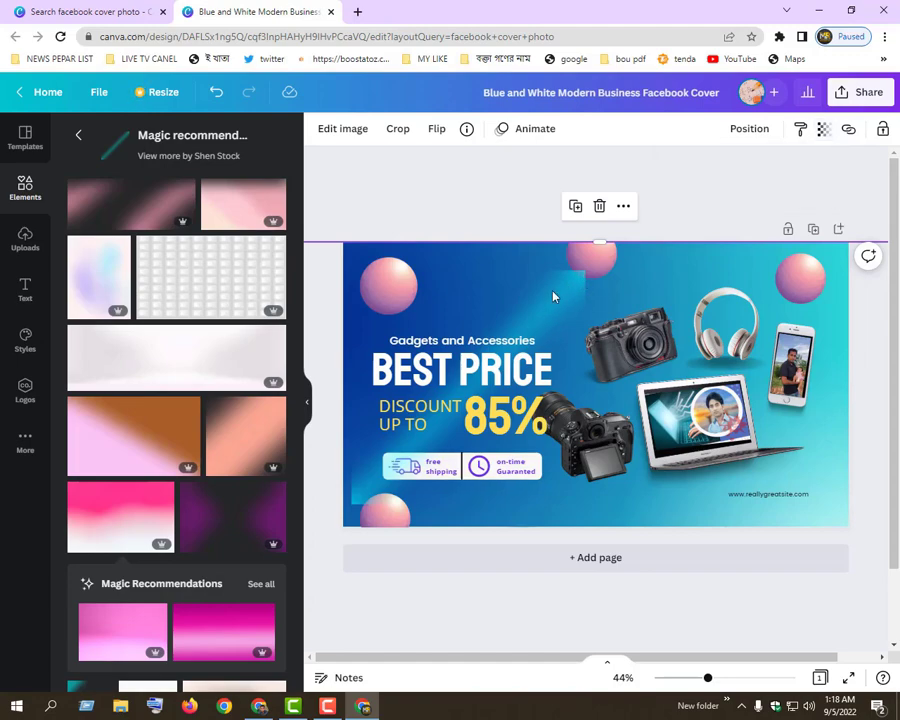
key("Escape")
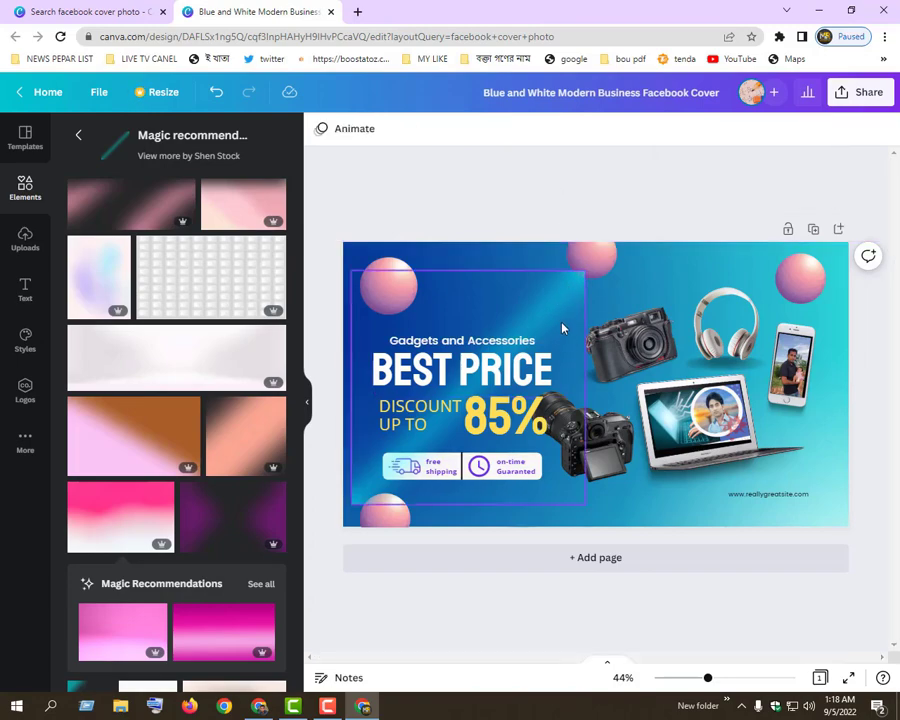
left_click(562, 328)
left_click_drag(598, 262, 633, 243)
left_click_drag(580, 295, 722, 294)
left_click_drag(487, 507, 460, 537)
Return to the Line png photo results and add the purple calculator photo over the text area of the cover
scroll(150, 518, "down", 2)
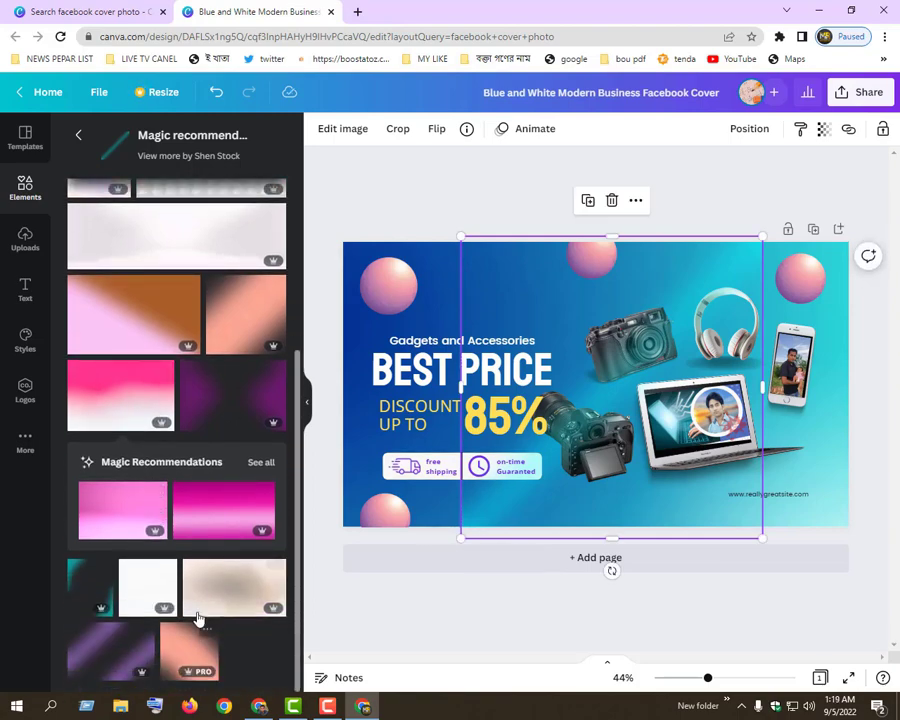
scroll(147, 267, "up", 5)
left_click(78, 134)
scroll(213, 310, "down", 5)
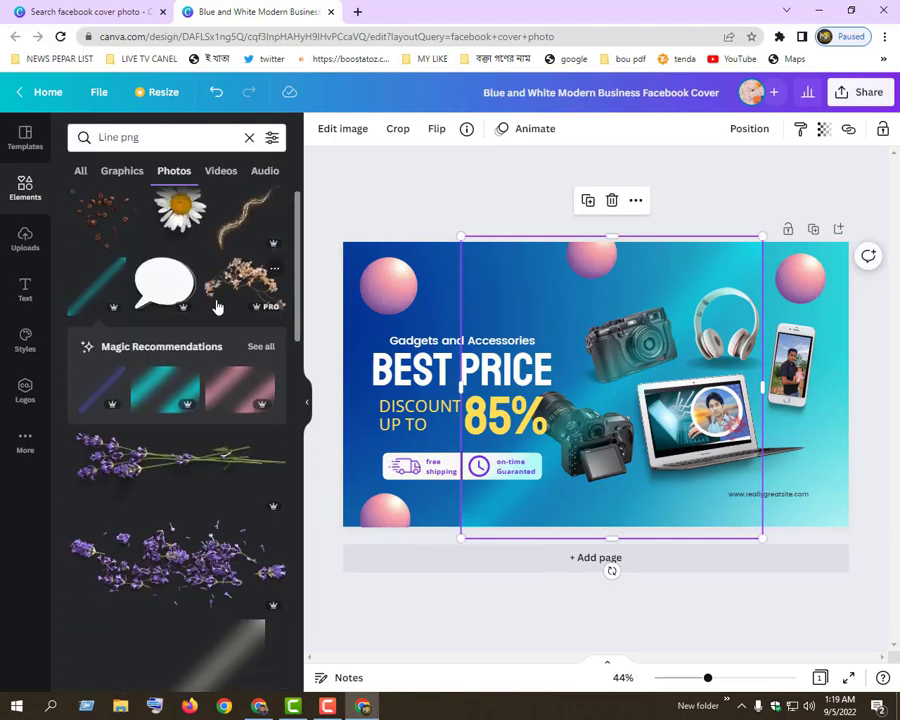
scroll(217, 374, "down", 5)
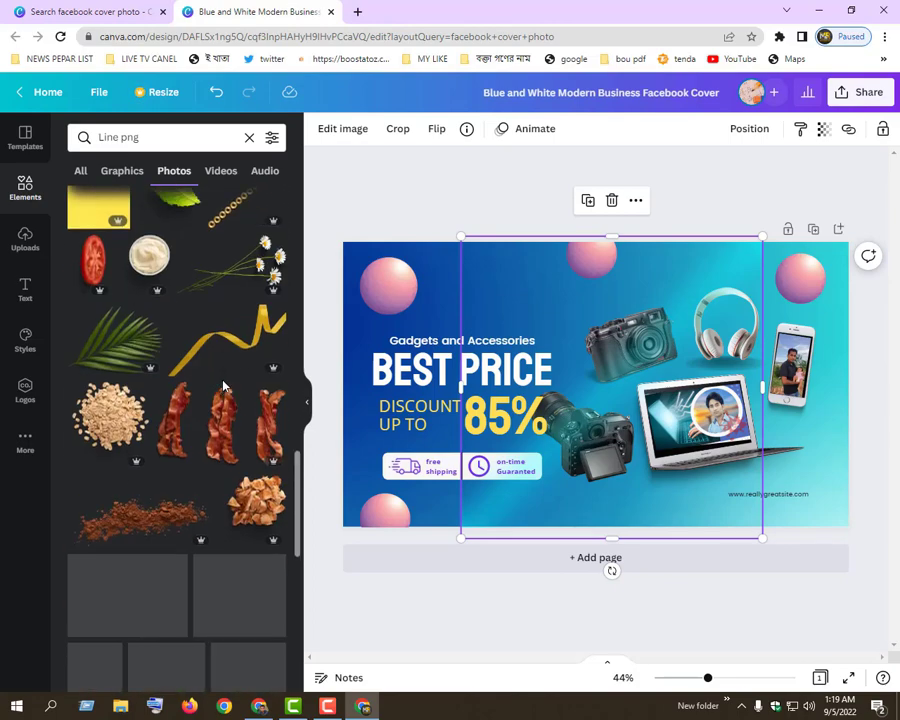
scroll(222, 380, "down", 5)
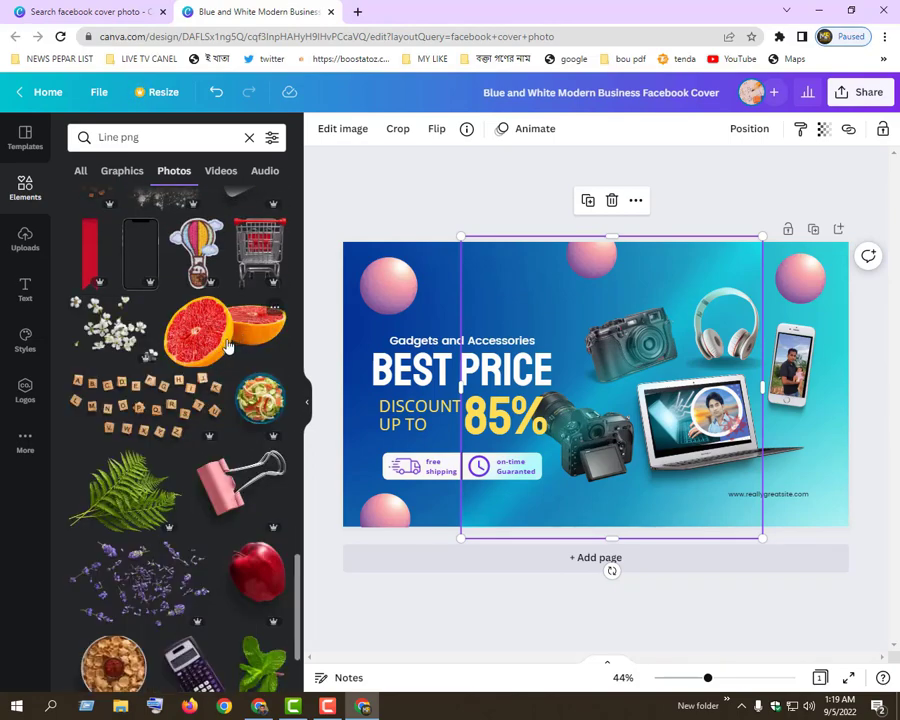
scroll(224, 350, "down", 6)
scroll(215, 362, "up", 3)
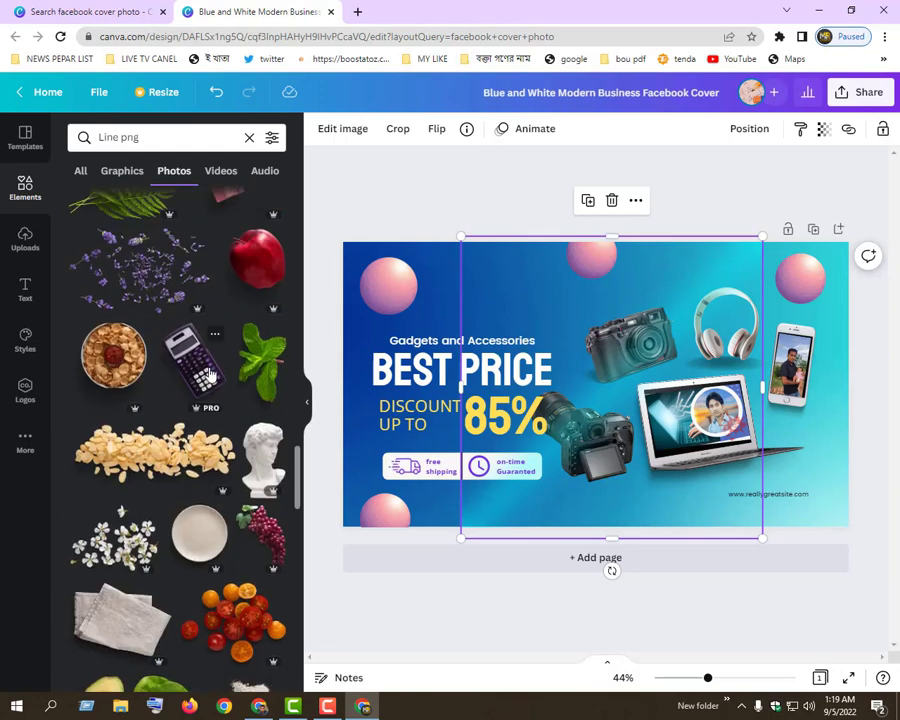
left_click_drag(208, 375, 477, 418)
Shift the DISCOUNT UP TO text slightly toward the 85% and move the calculator up between the headline and the cameras
left_click(474, 418)
left_click(515, 413)
left_click(536, 308)
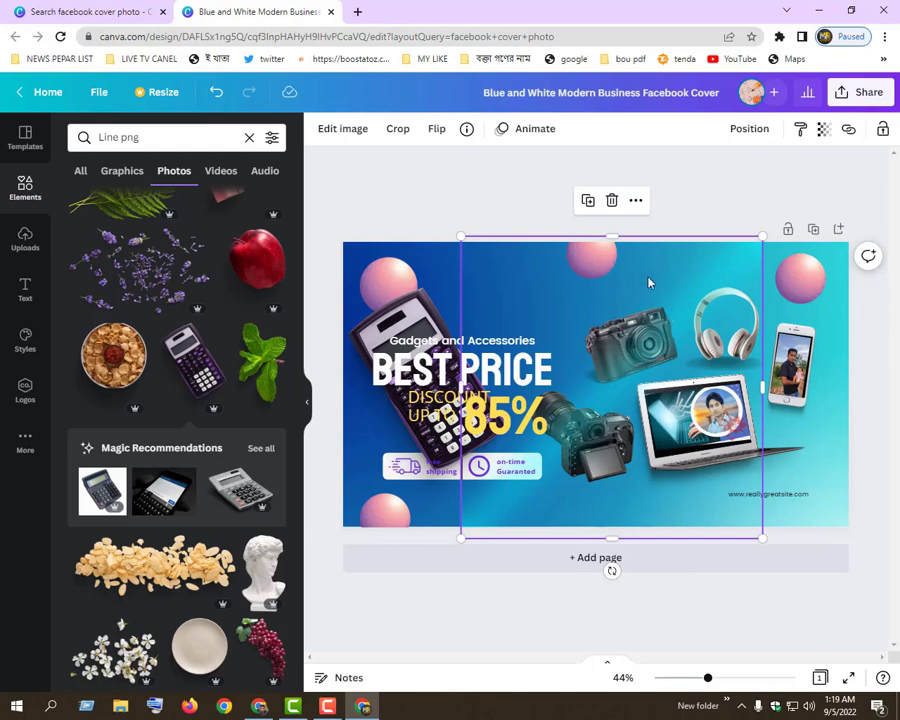
left_click_drag(455, 314, 560, 272)
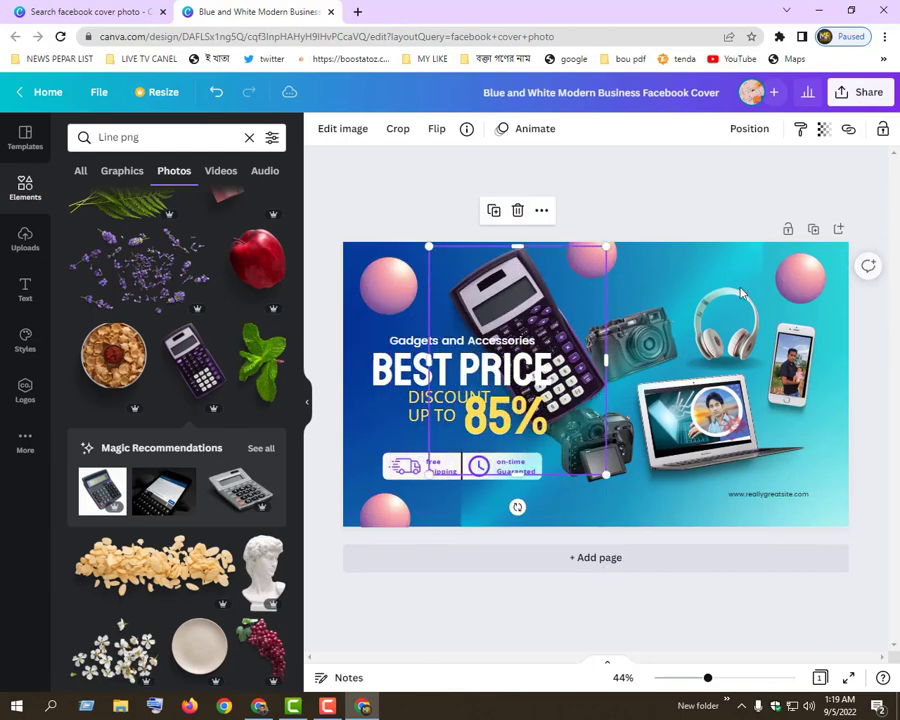
Download the cover design as a PNG at size 3
left_click(866, 92)
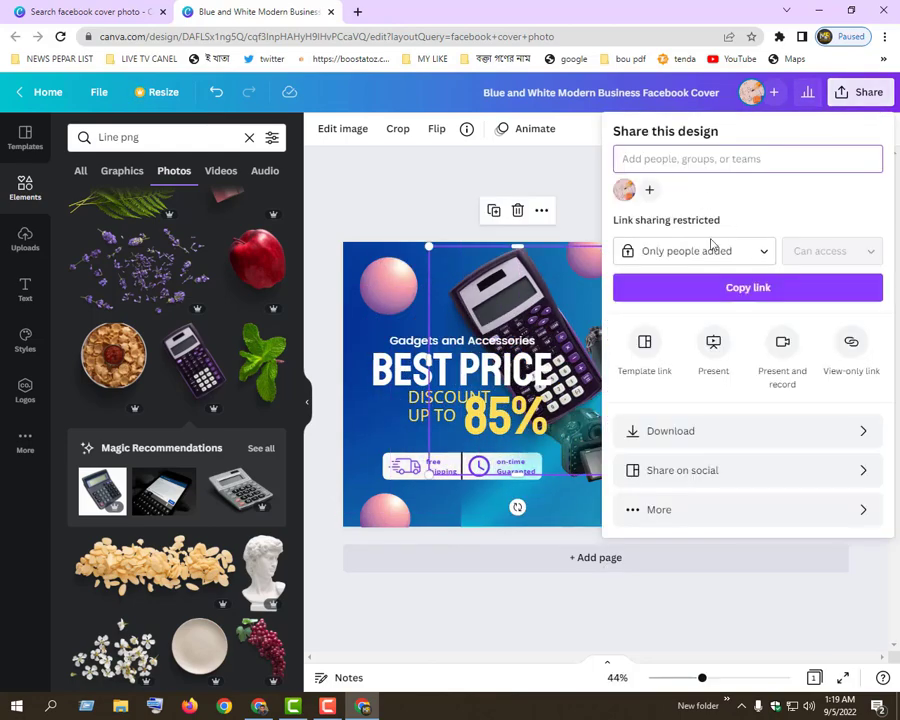
left_click(689, 432)
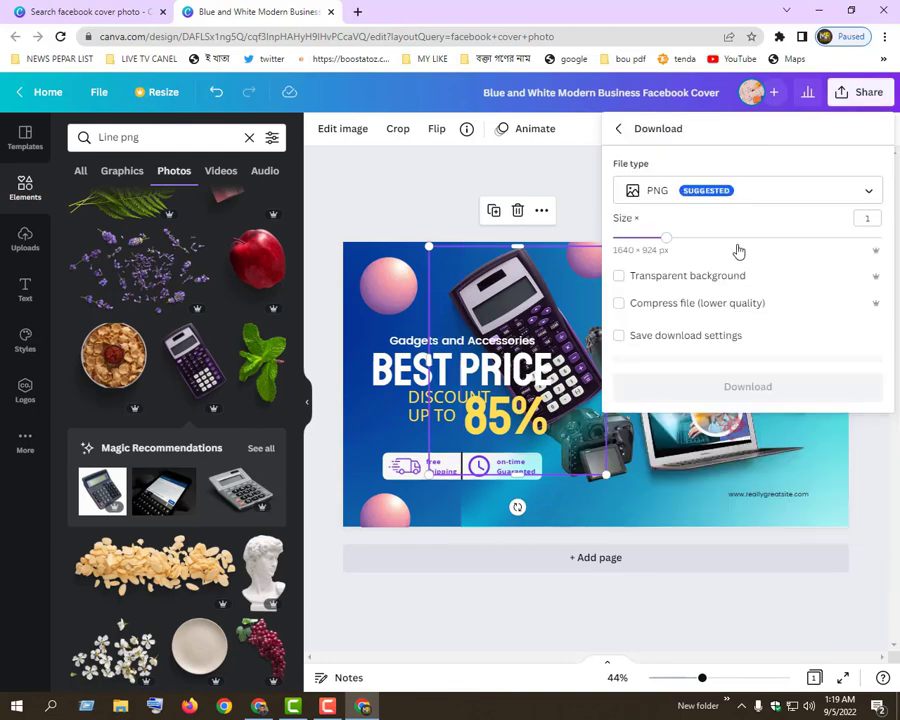
left_click_drag(728, 247, 868, 238)
left_click(866, 190)
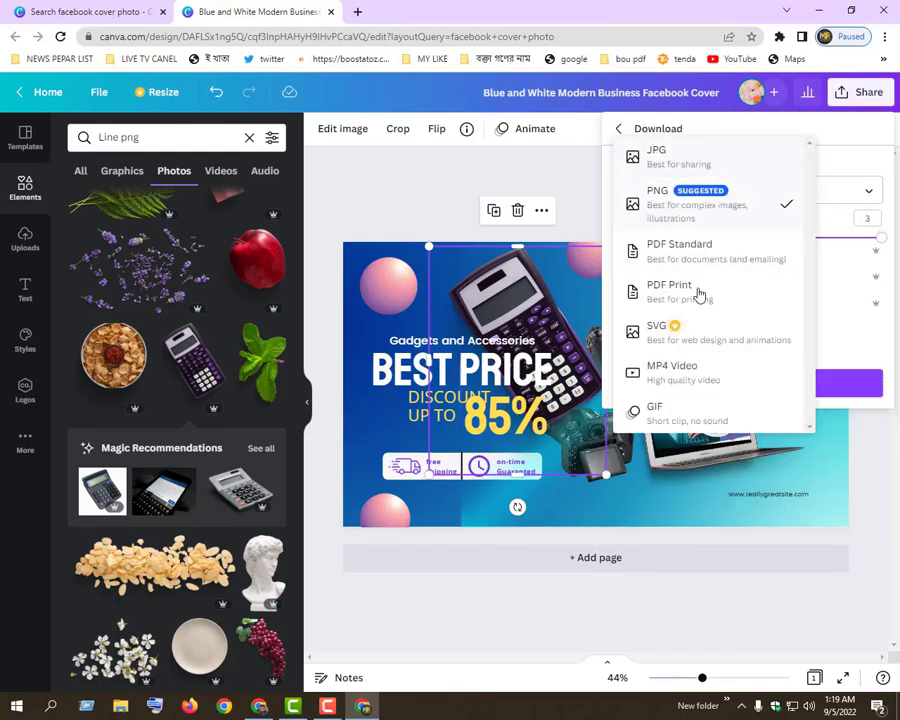
left_click(708, 196)
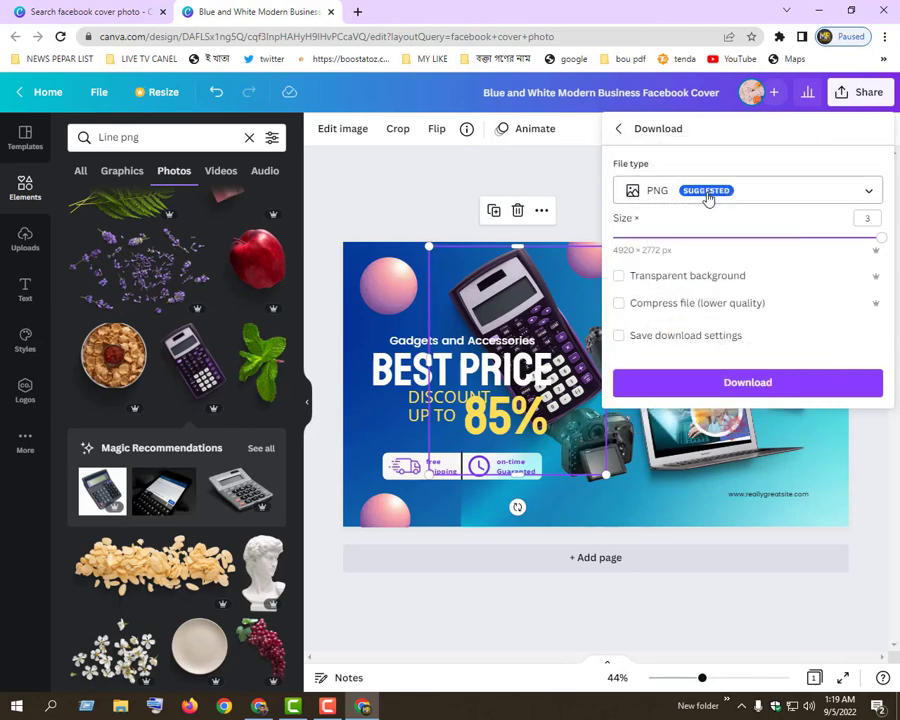
left_click(707, 380)
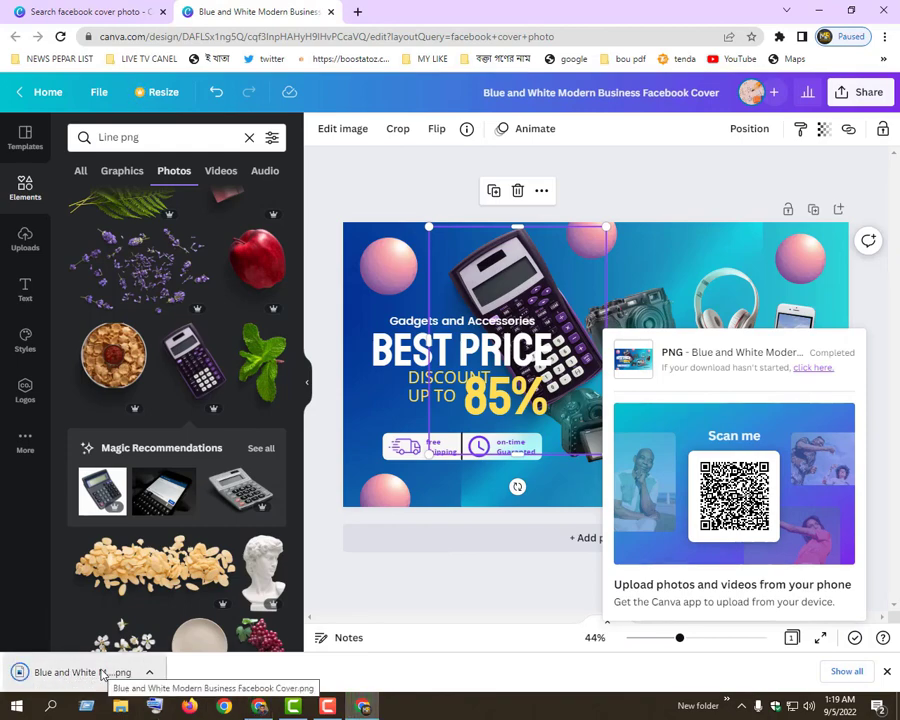
Open the downloaded cover PNG to check it, close it and minimize the browser
left_click(101, 674)
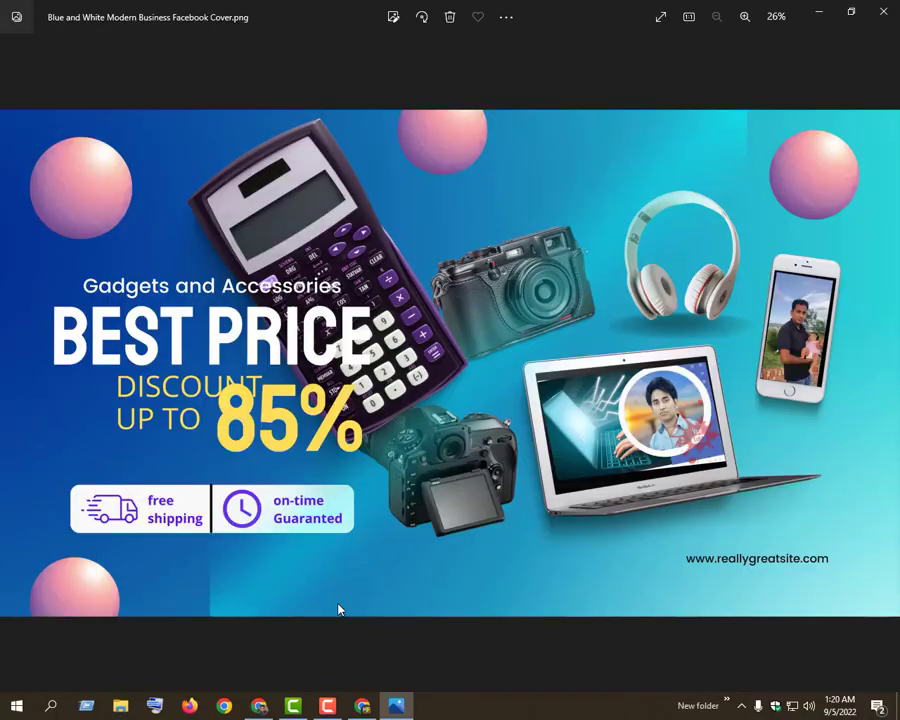
left_click(893, 14)
left_click(821, 12)
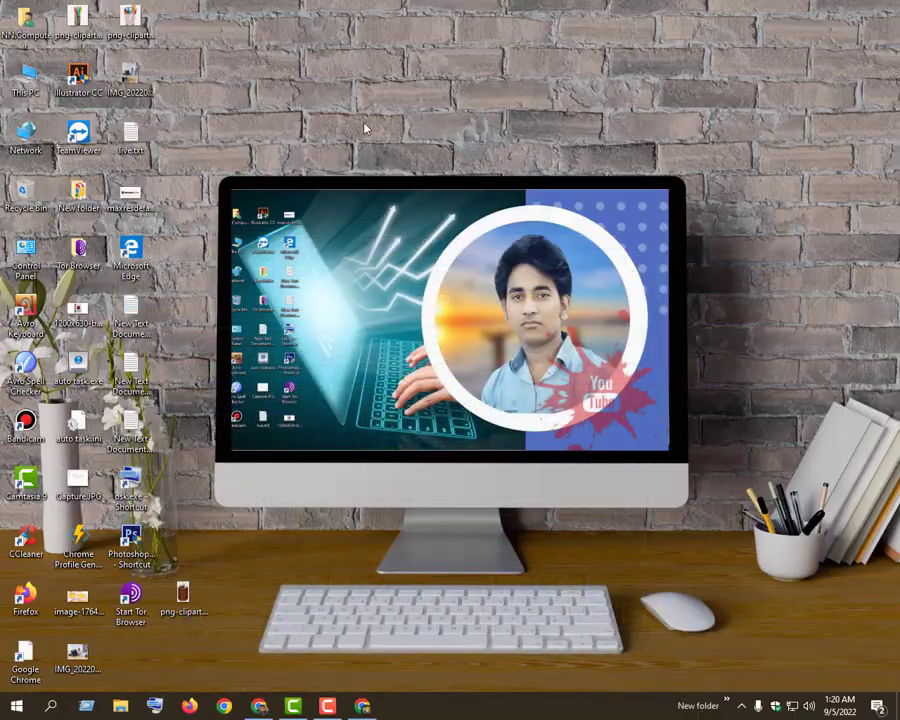
Switch to File Explorer, open the Downloads folder and view M.png and the picture after it
double_click(20, 90)
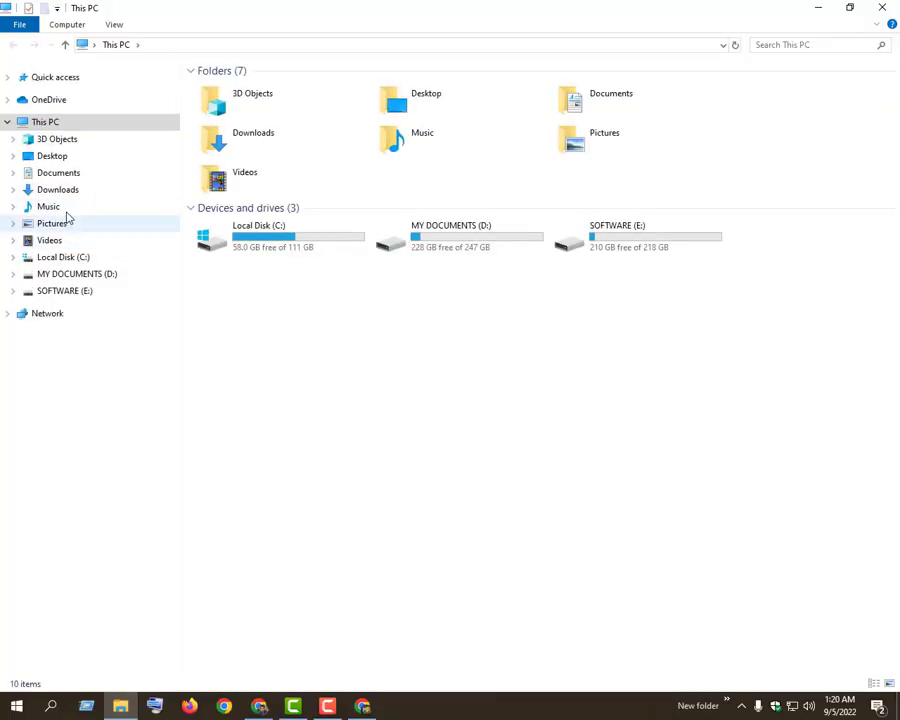
left_click(60, 174)
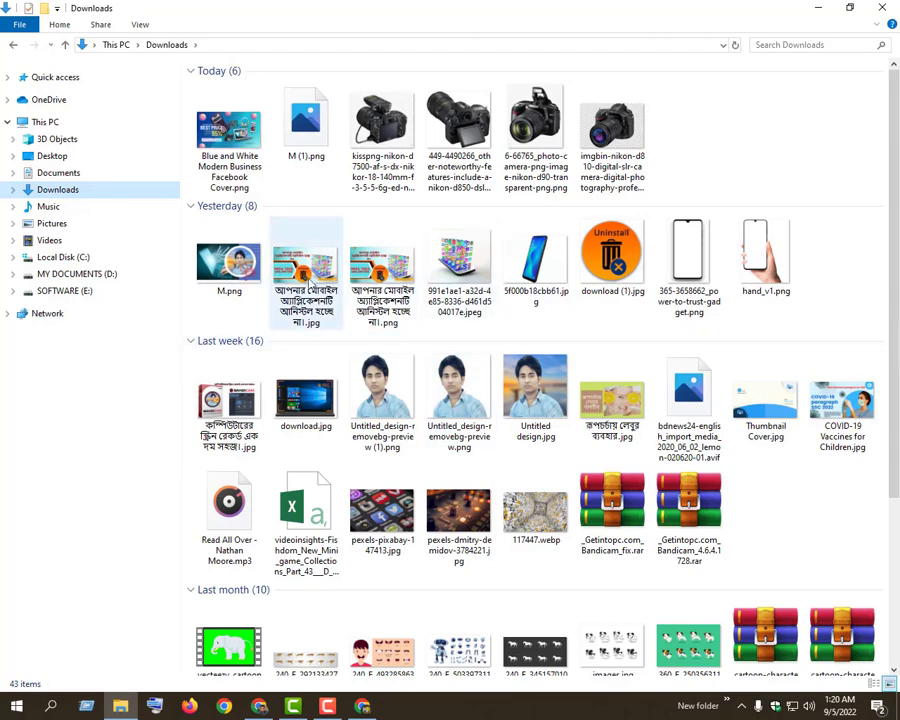
double_click(229, 262)
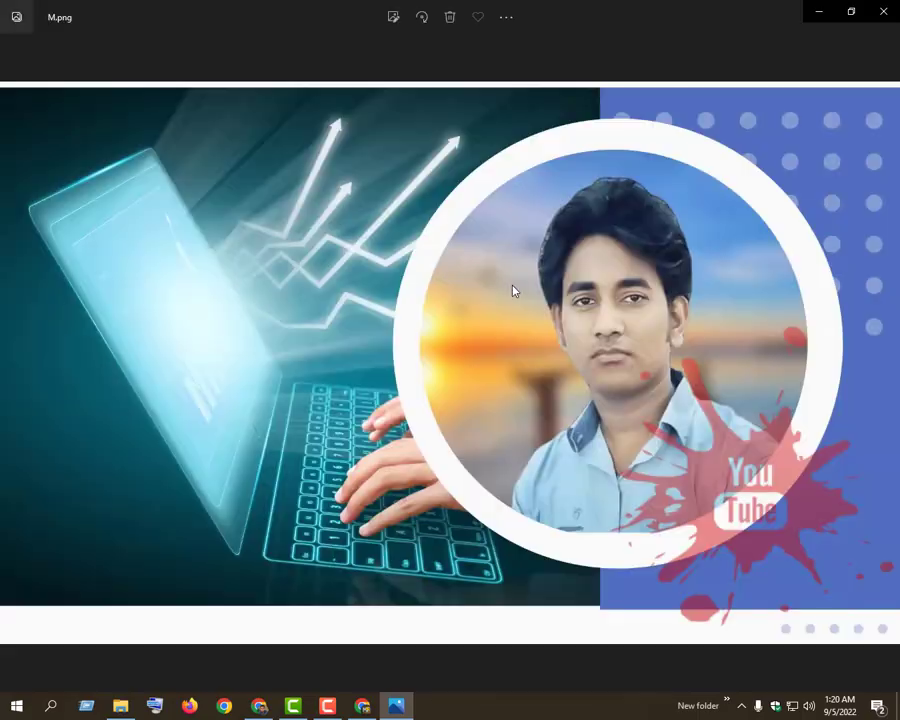
key("Right")
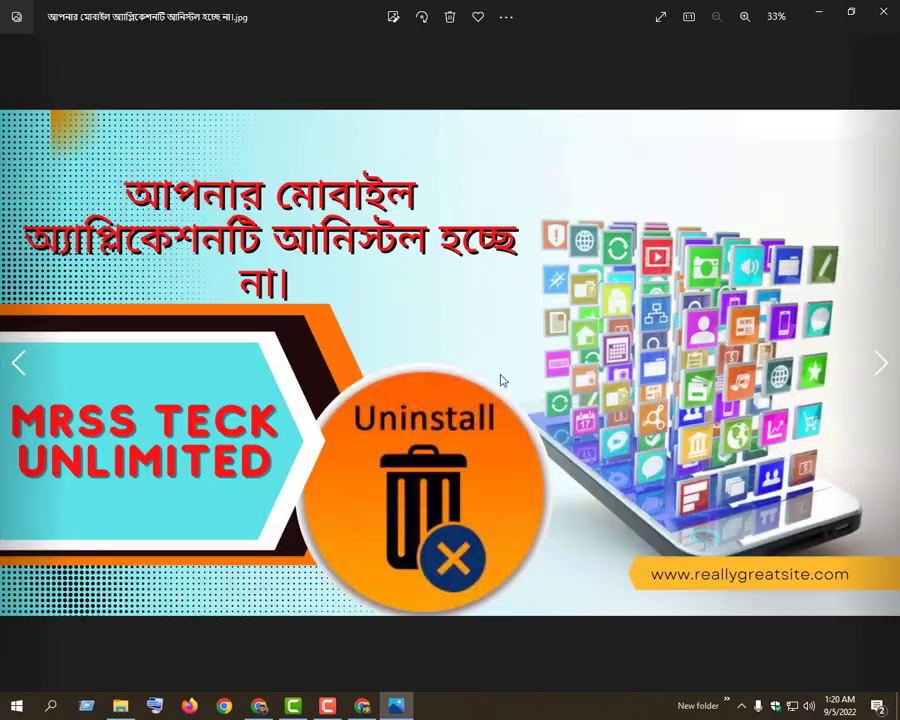
left_click(886, 15)
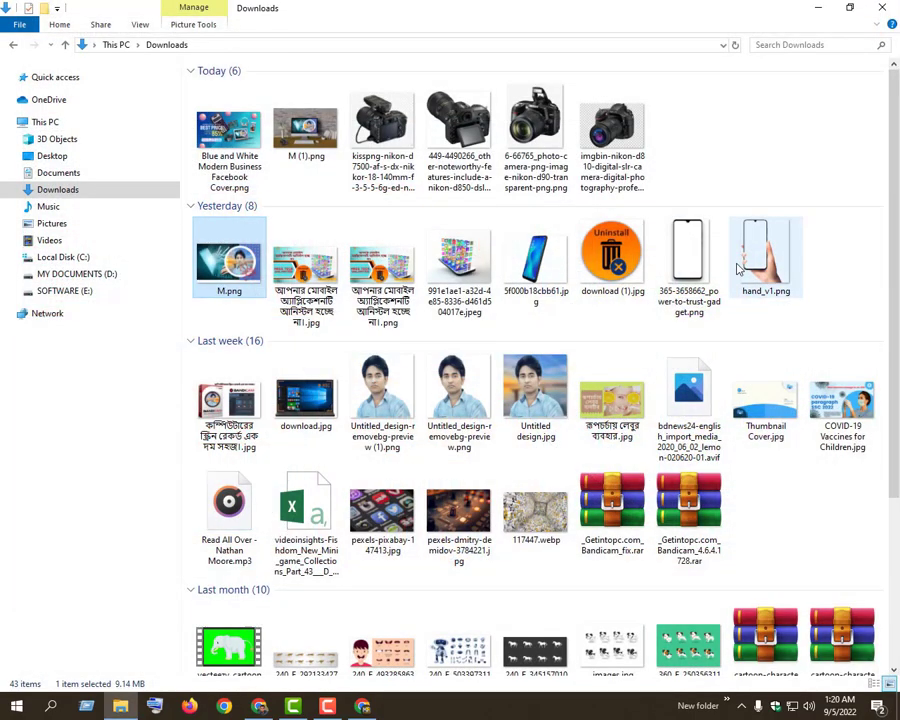
View the COVID-19 Vaccines for Children, lemon skin care and Bandicam thumbnail images from the Downloads folder
double_click(833, 416)
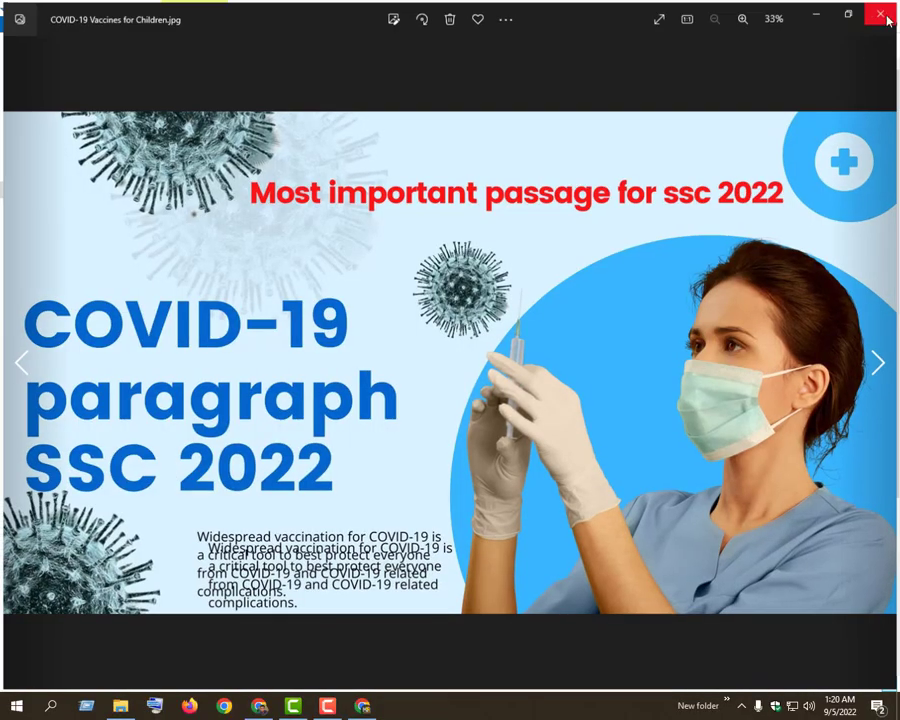
left_click(884, 12)
double_click(612, 400)
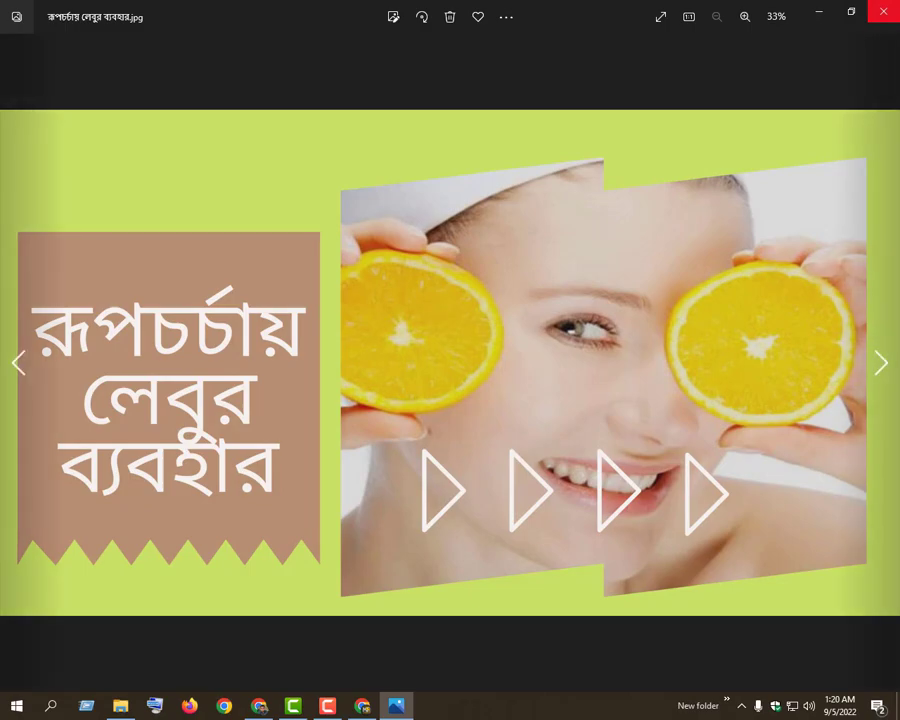
key("alt+F4")
left_click(230, 405)
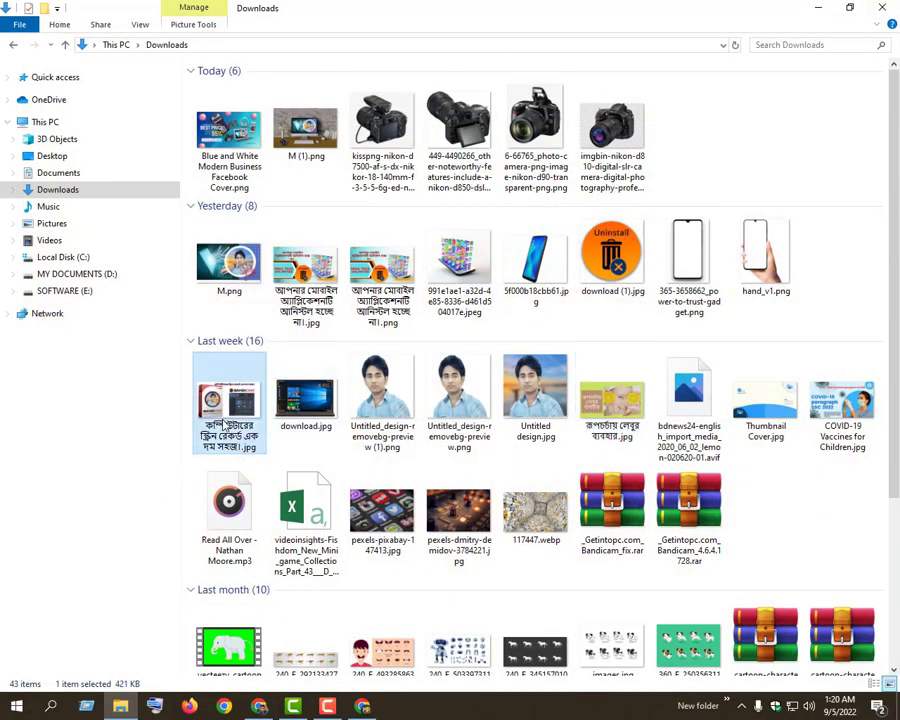
double_click(232, 419)
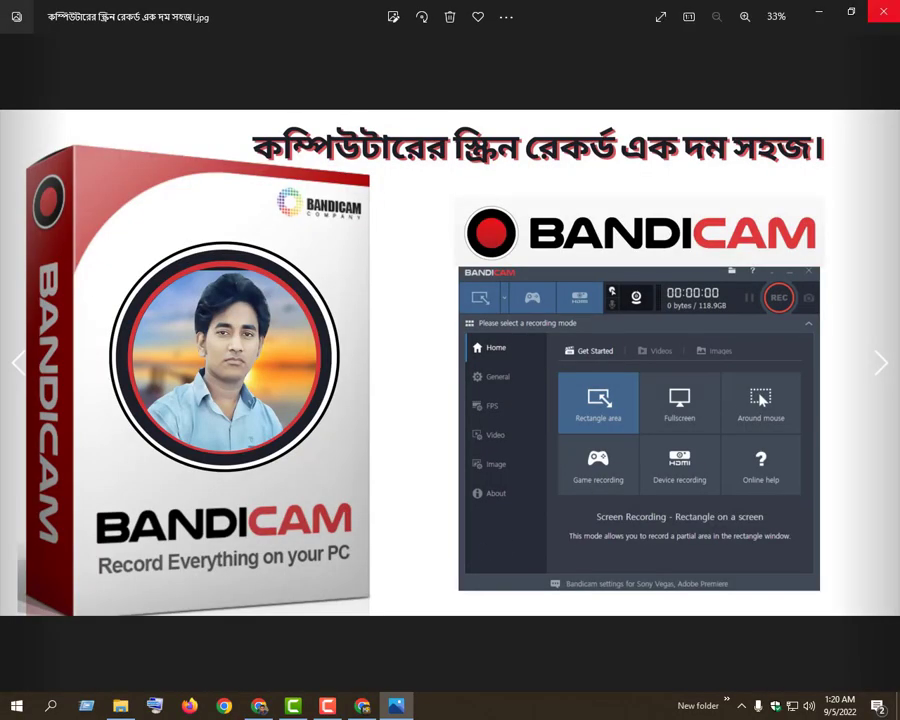
scroll(337, 368, "up", 1)
scroll(374, 368, "down", 1)
left_click(883, 11)
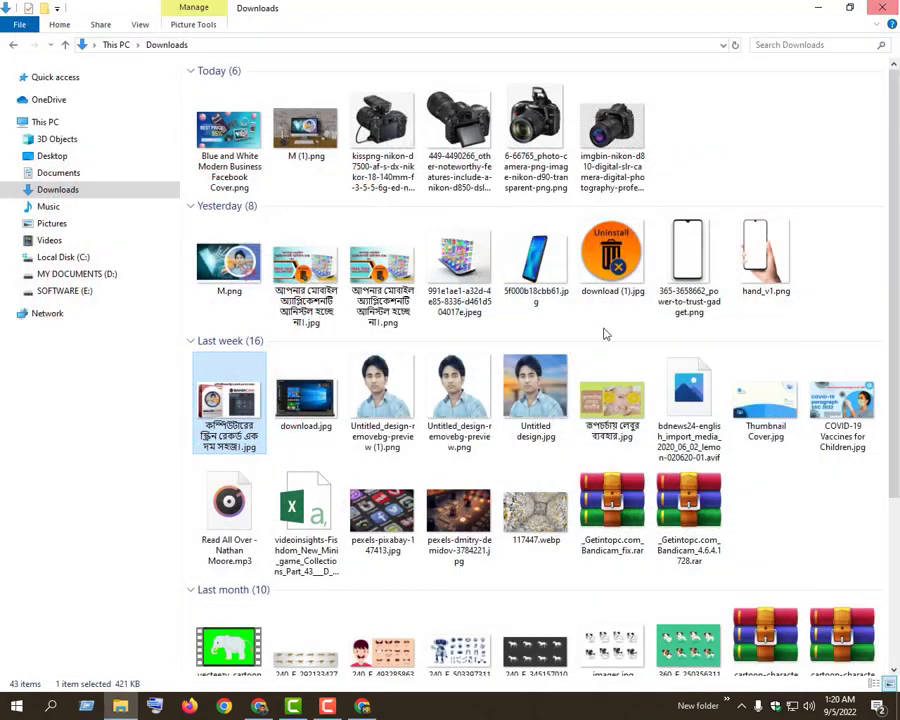
left_click(327, 706)
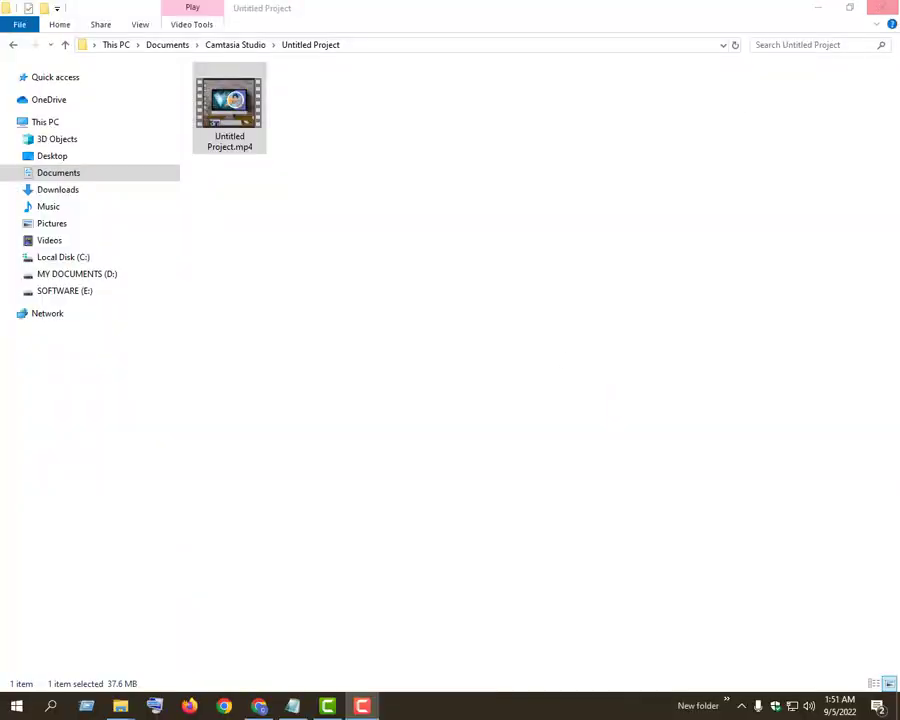
left_click(883, 8)
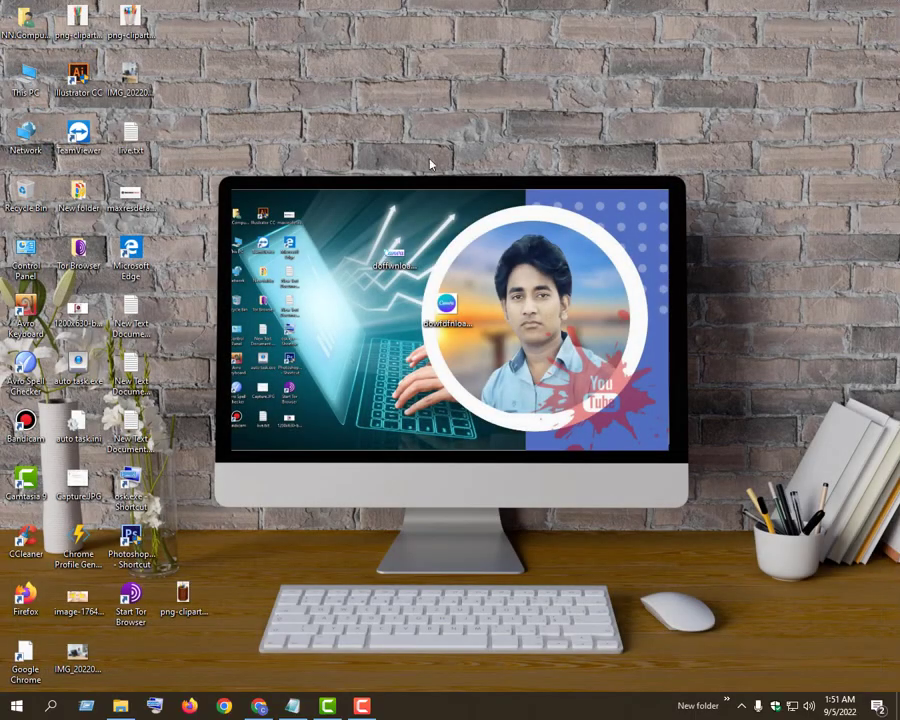
right_click(362, 143)
left_click(396, 181)
double_click(30, 87)
left_click(883, 8)
left_click(258, 707)
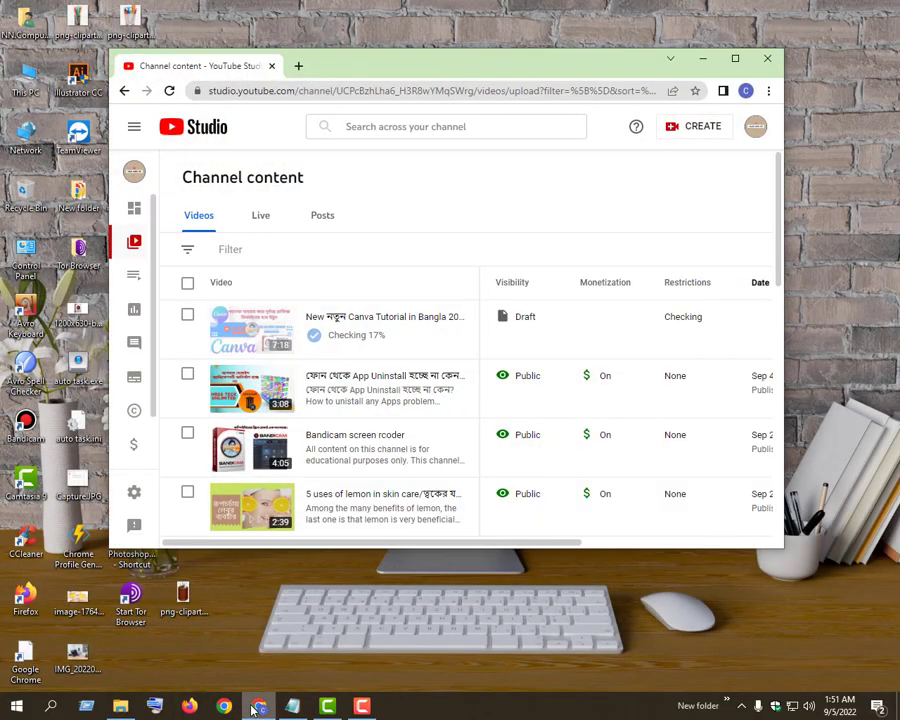
left_click(251, 706)
Open a new Chrome window with the personal profile that has a photo avatar and maximize it
left_click(226, 706)
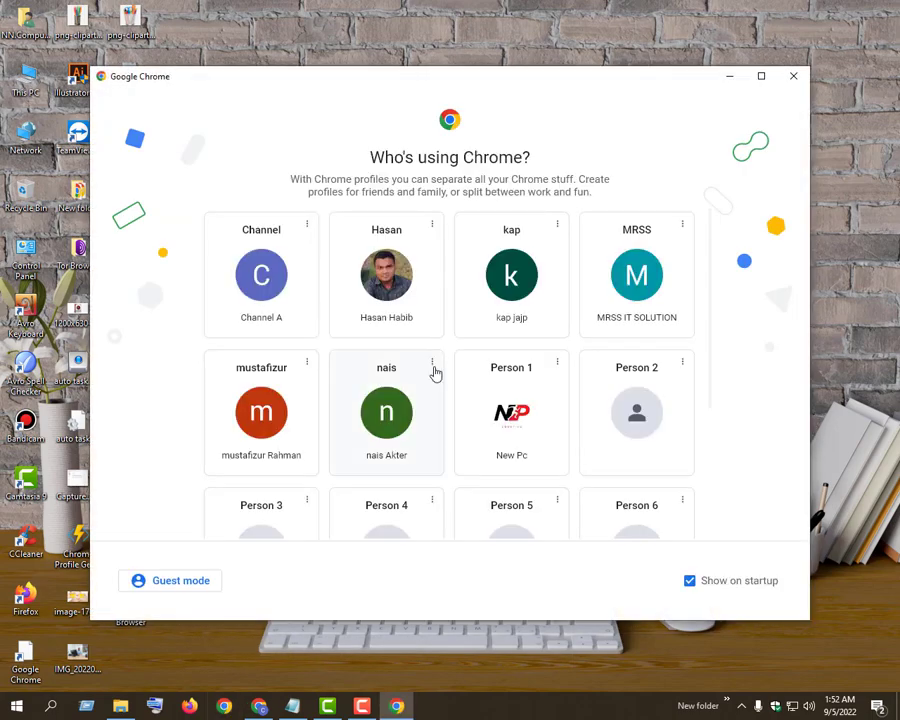
left_click(390, 300)
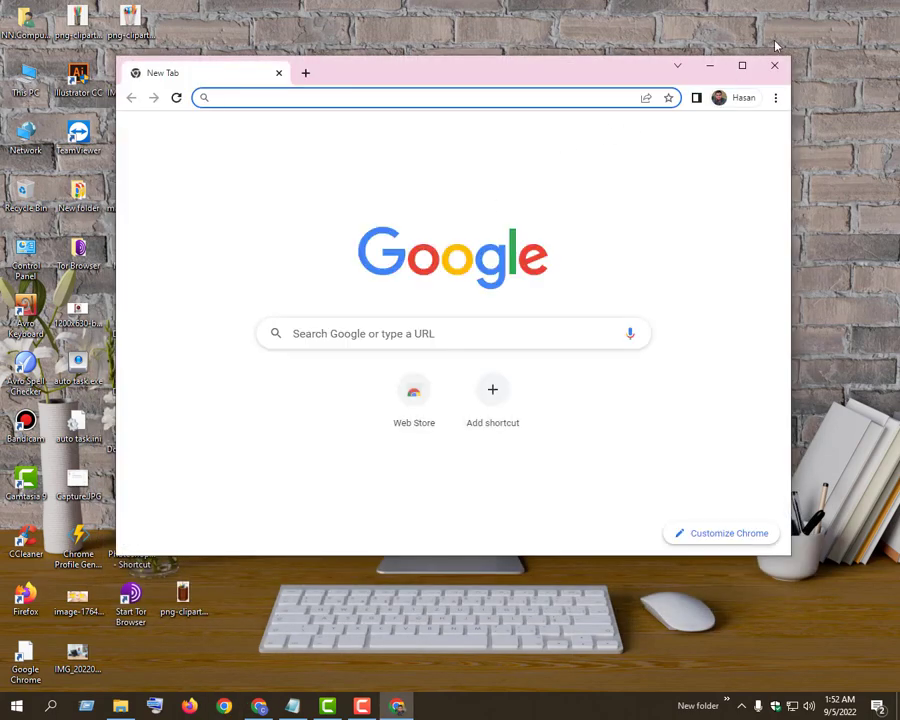
left_click(742, 66)
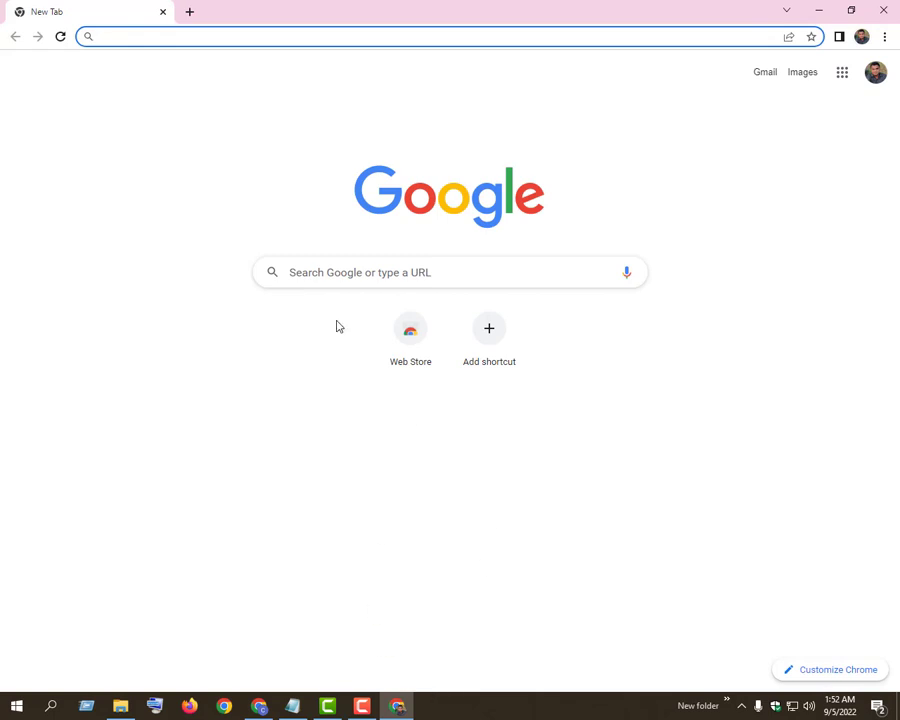
Search Google for "youbube" and open the YouTube website from the results
left_click(358, 271)
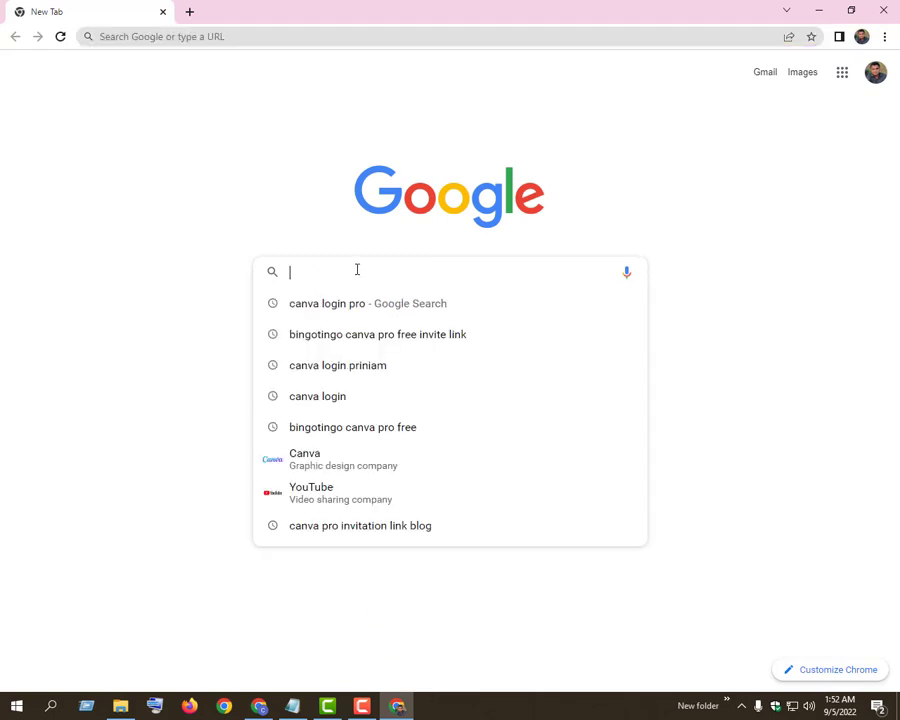
type("youbu")
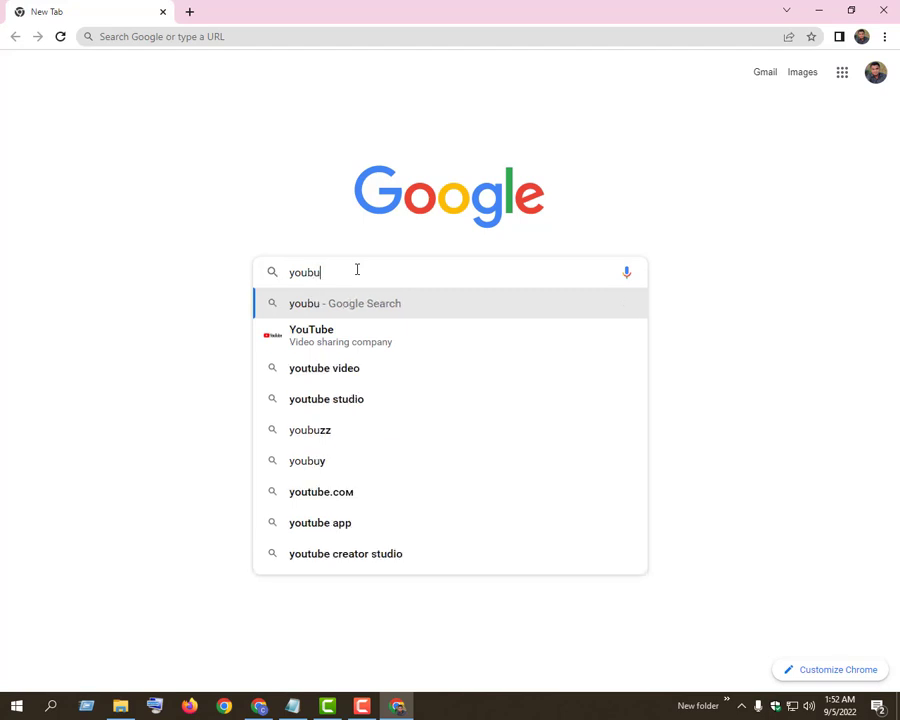
type("r")
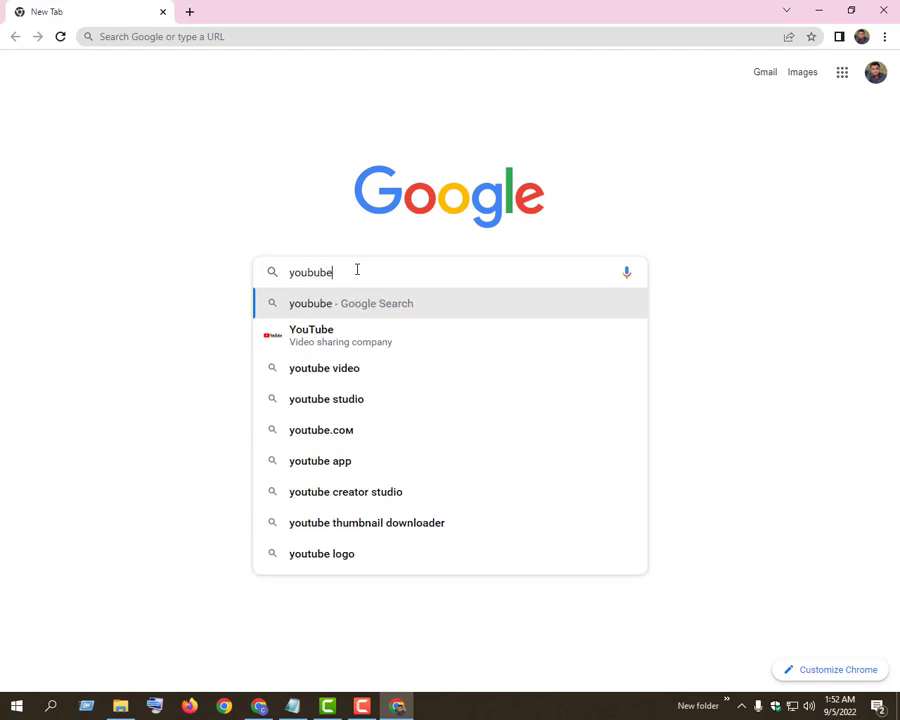
type("e p")
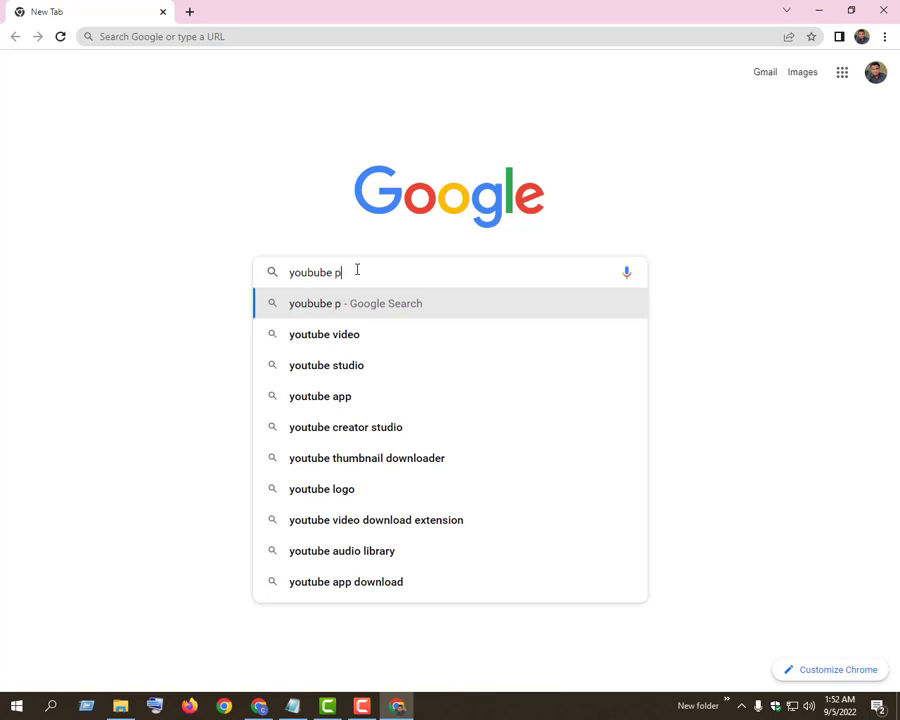
type("o")
key("BackSpace")
key("BackSpace")
key("BackSpace")
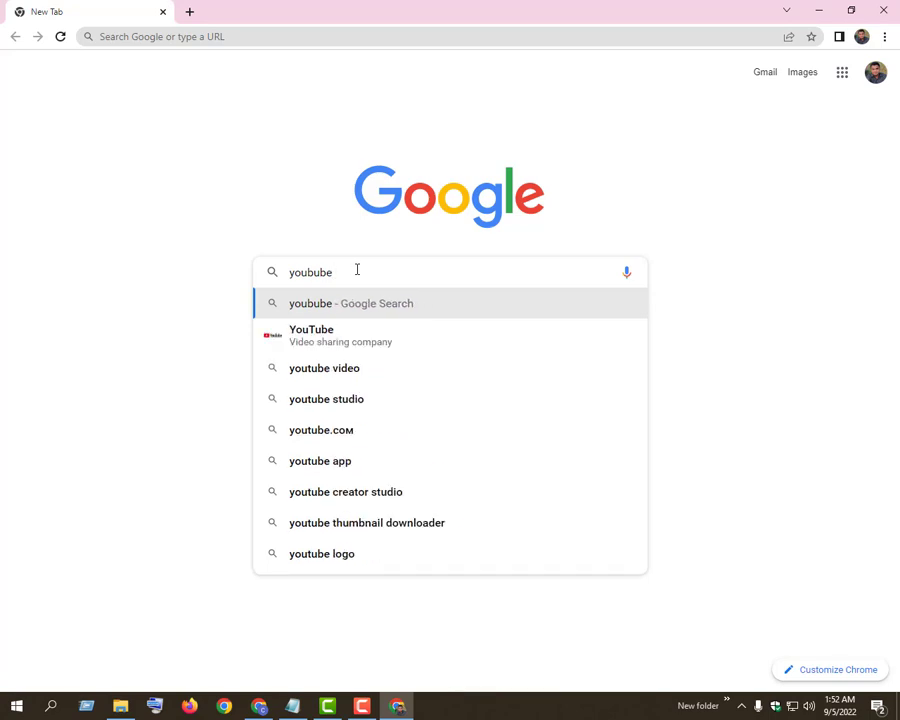
key("Return")
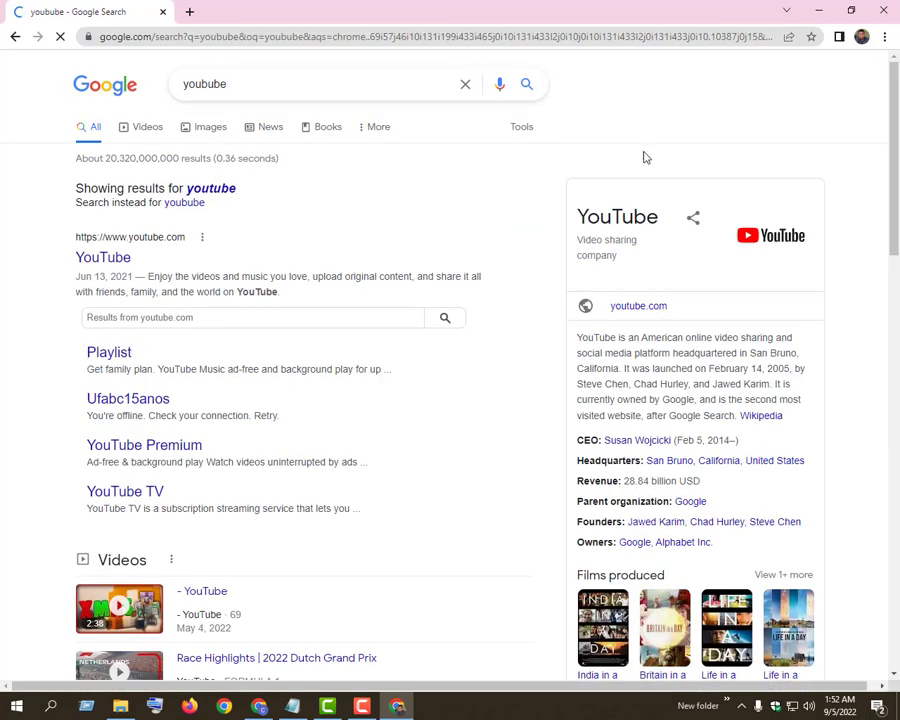
left_click(123, 260)
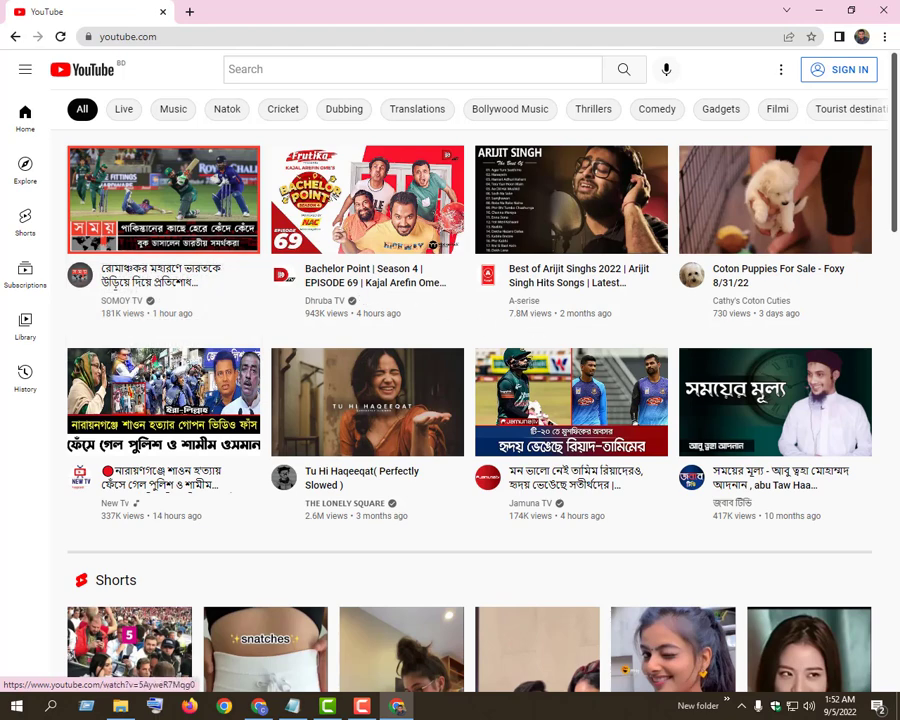
Search YouTube for "tech zone bd hsc"
left_click(418, 70)
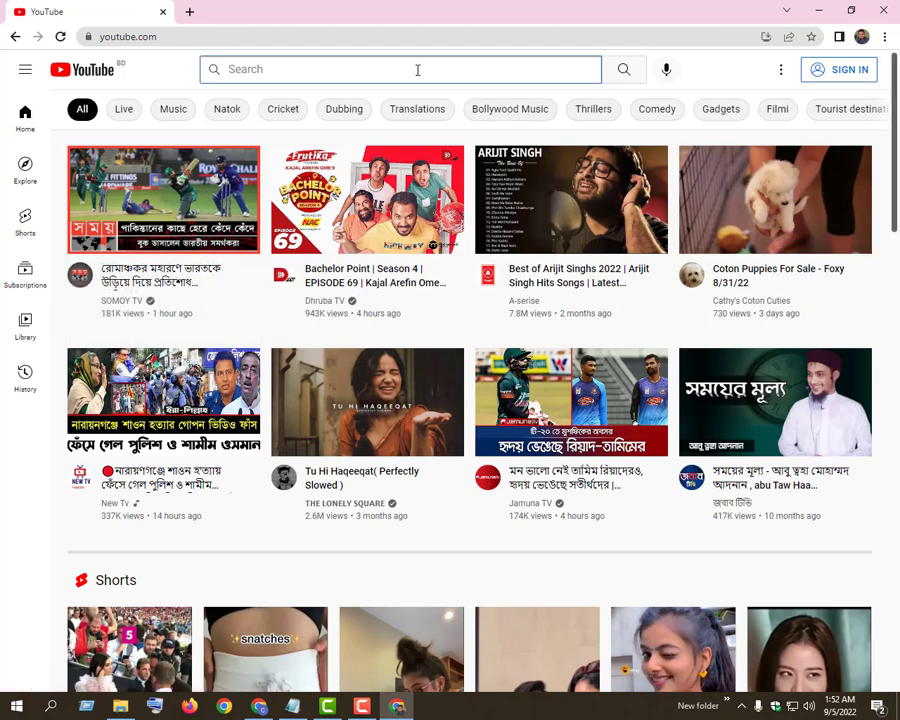
type("tech")
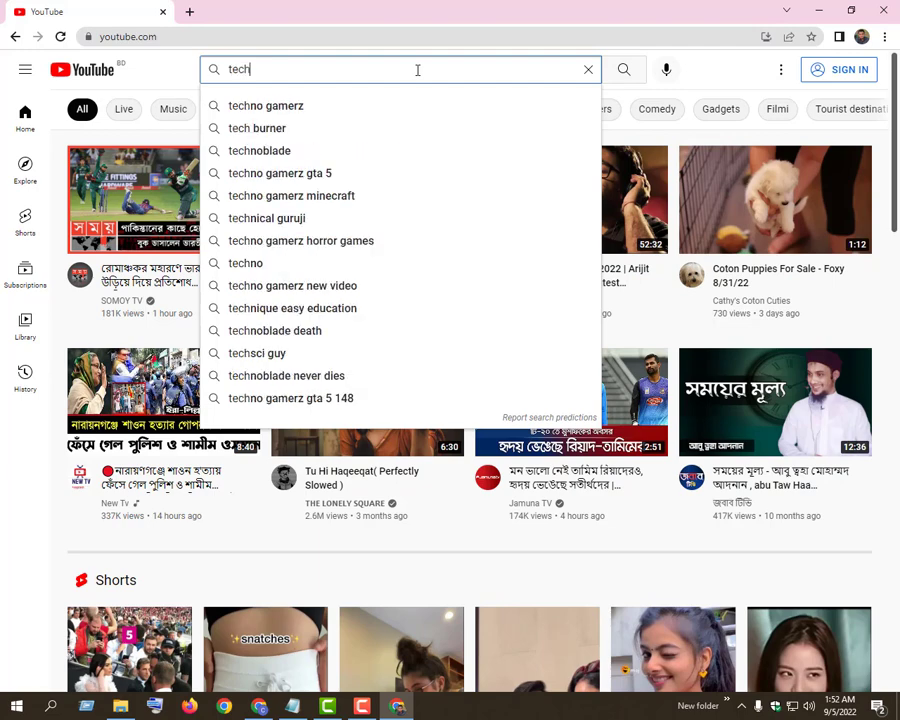
type(" zone bd")
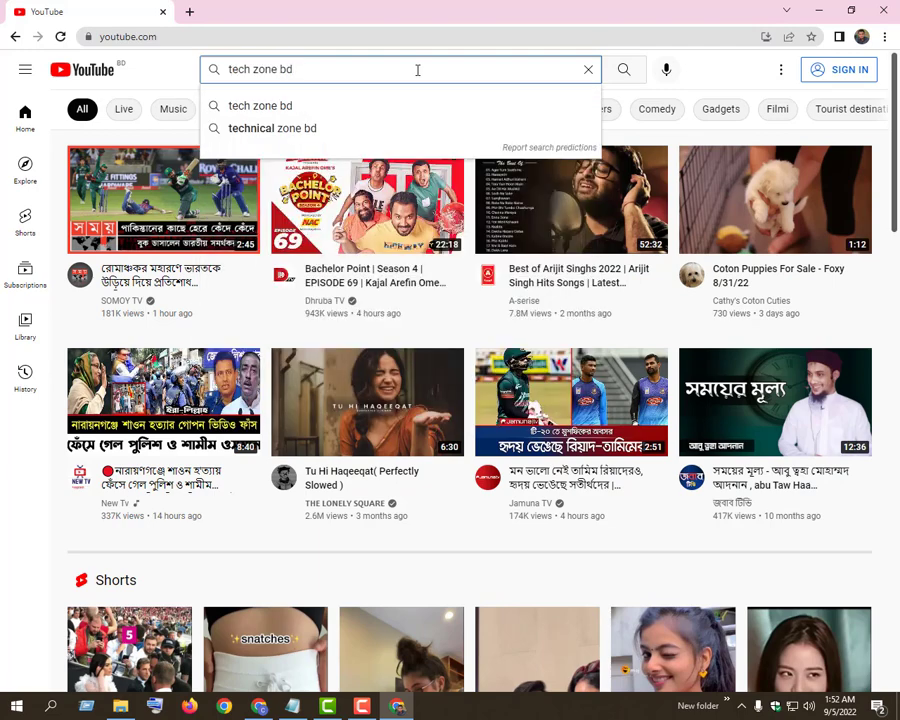
type(" hsc")
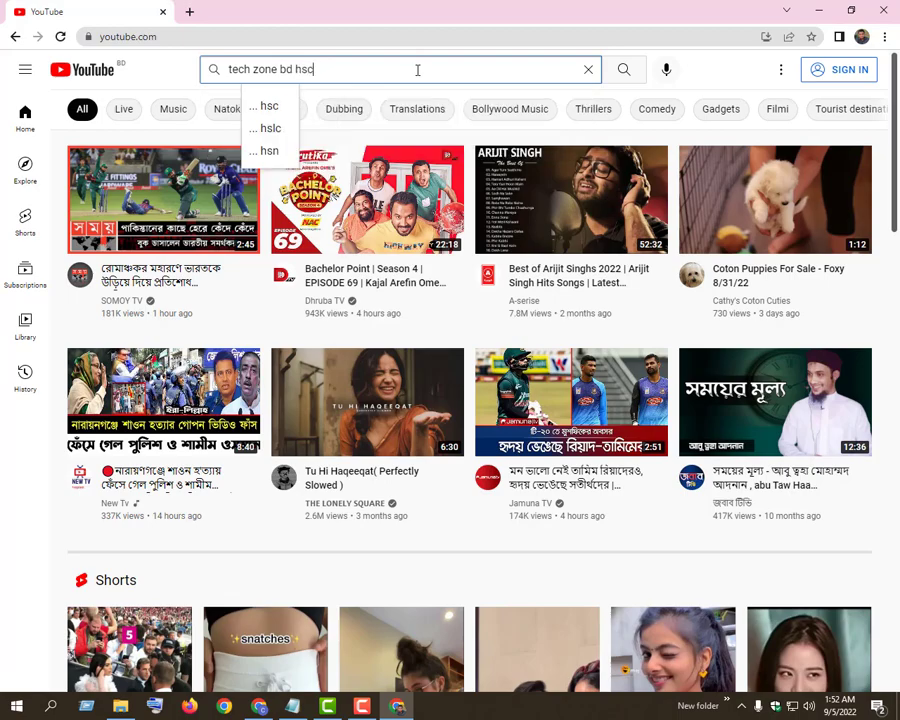
key("Return")
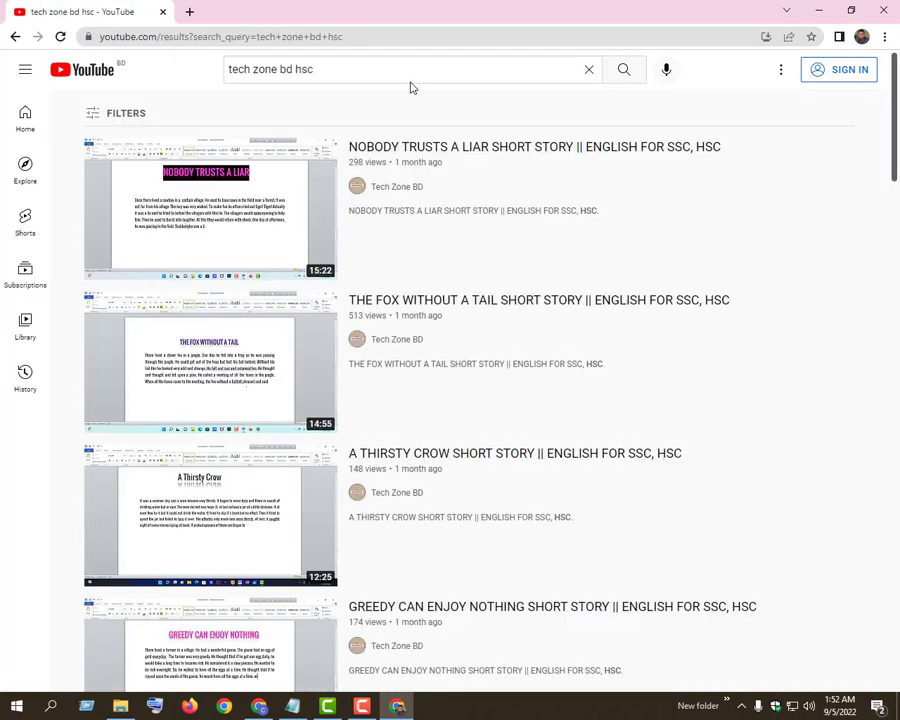
Look through the video search results, then return to the YouTube home page and browse its recommended videos
scroll(492, 195, "down", 15)
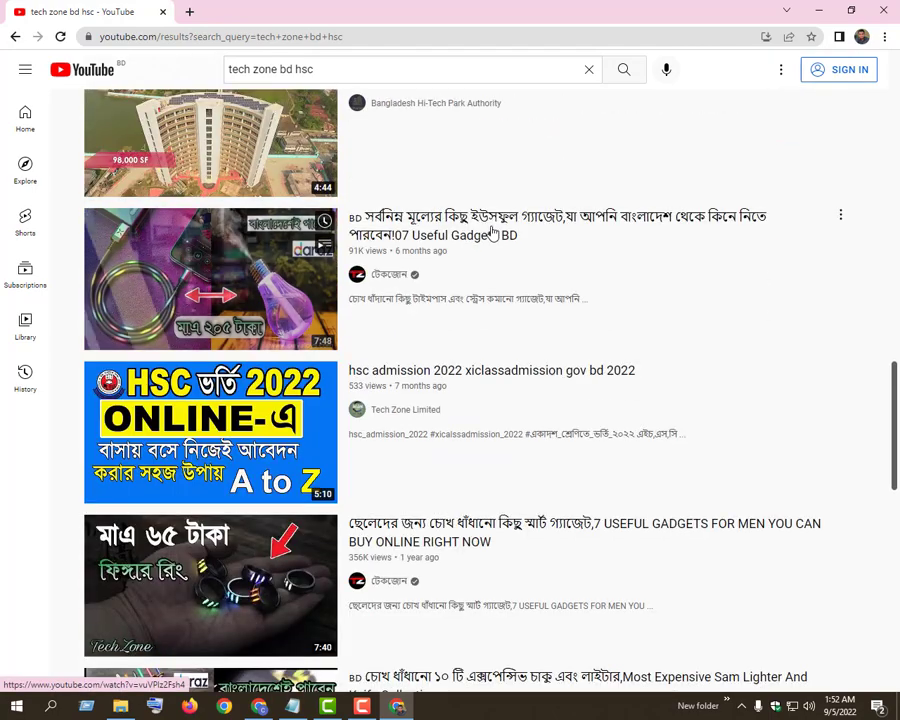
scroll(492, 232, "down", 3)
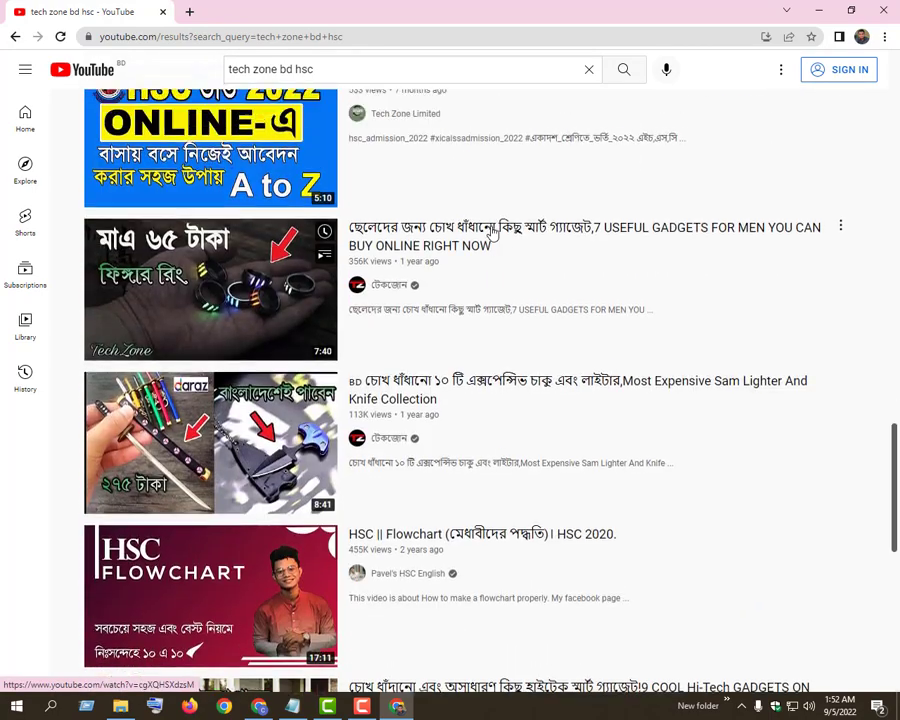
scroll(492, 232, "up", 1)
scroll(74, 196, "down", 2)
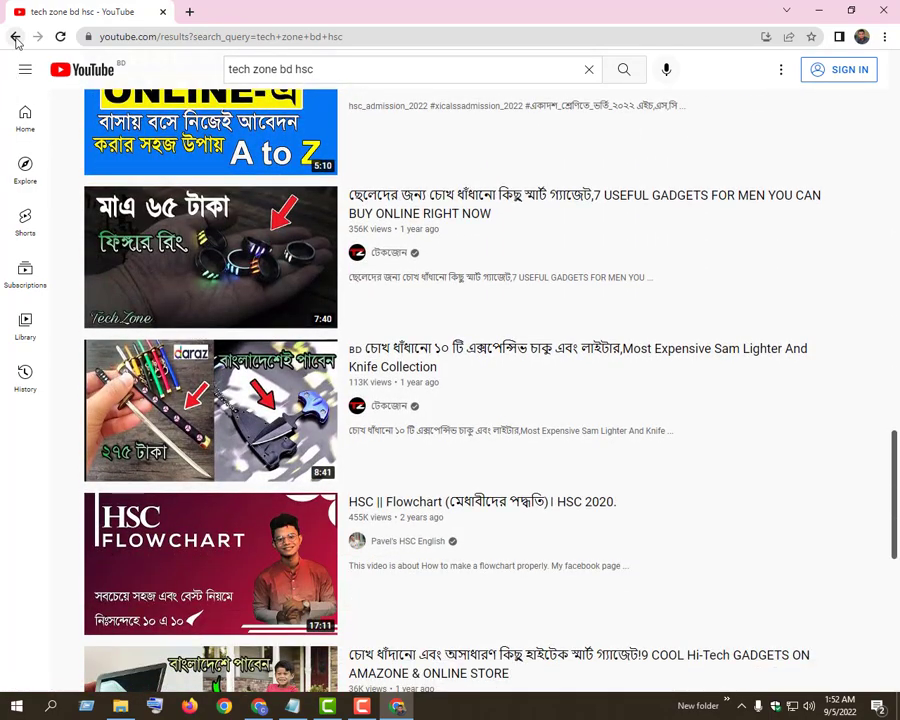
left_click(15, 37)
scroll(348, 416, "down", 4)
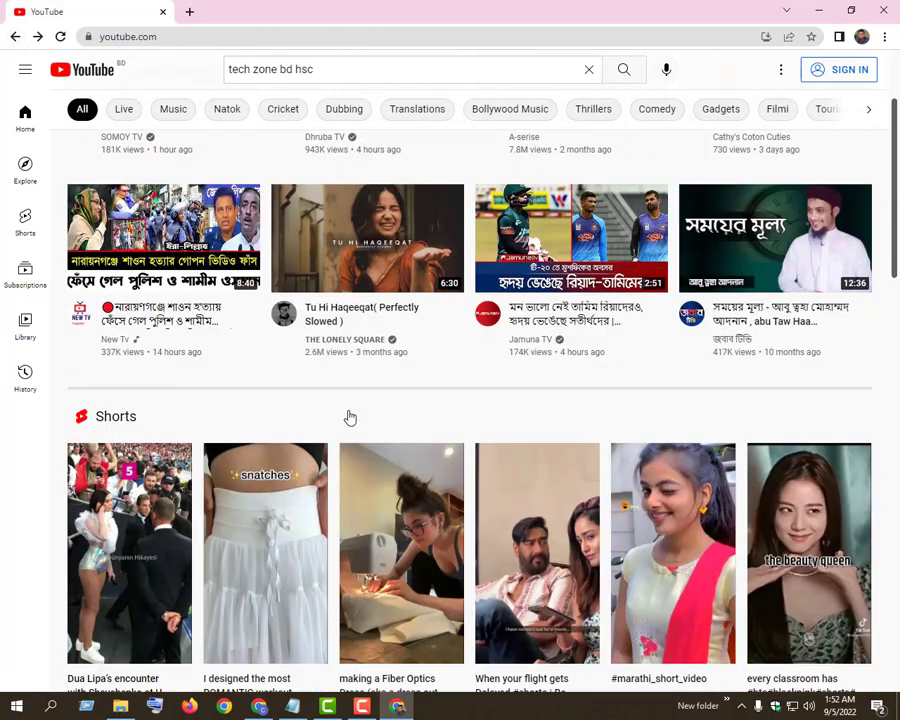
scroll(390, 396, "down", 8)
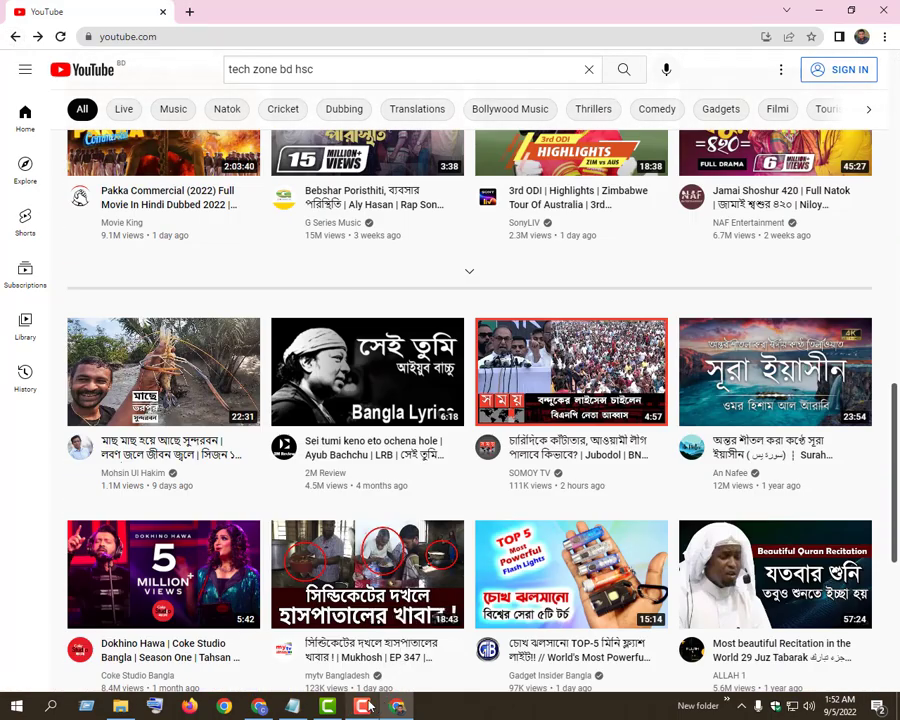
Switch to the Camtasia recorder and stop the screen recording
left_click(368, 706)
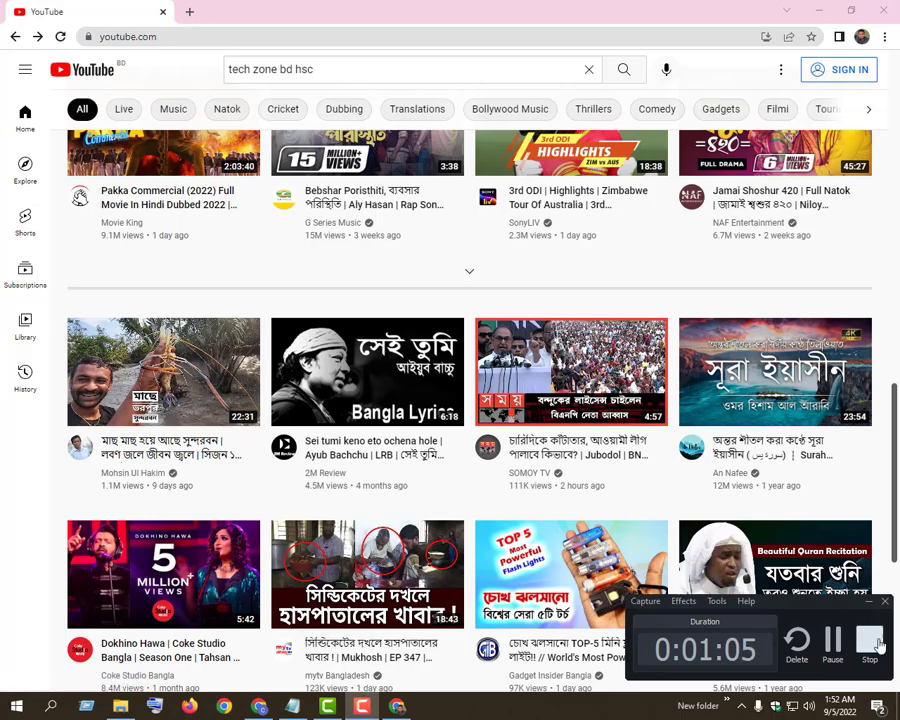
left_click(869, 641)
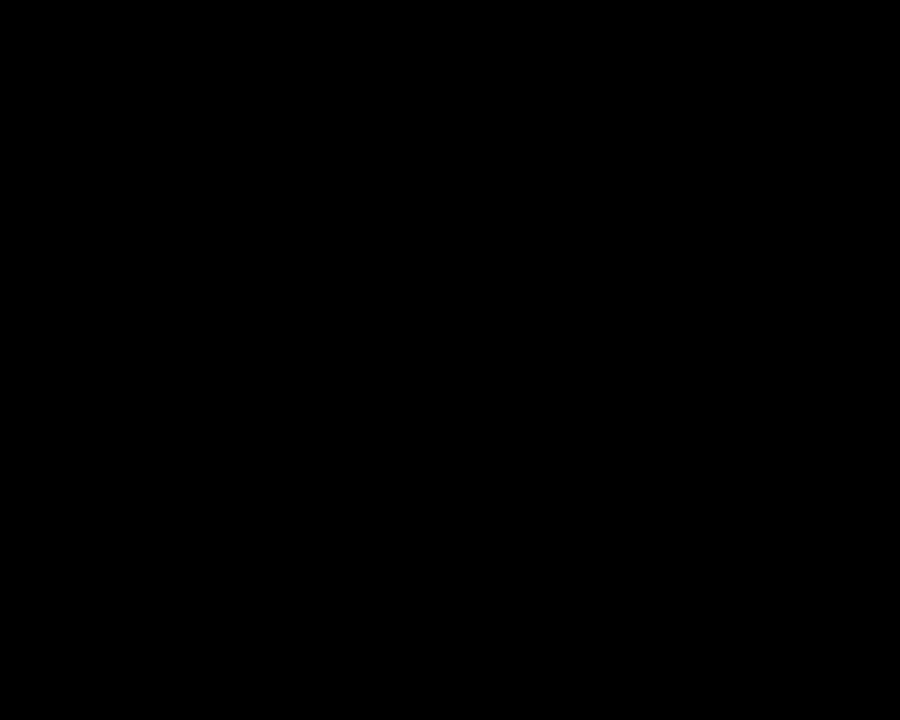